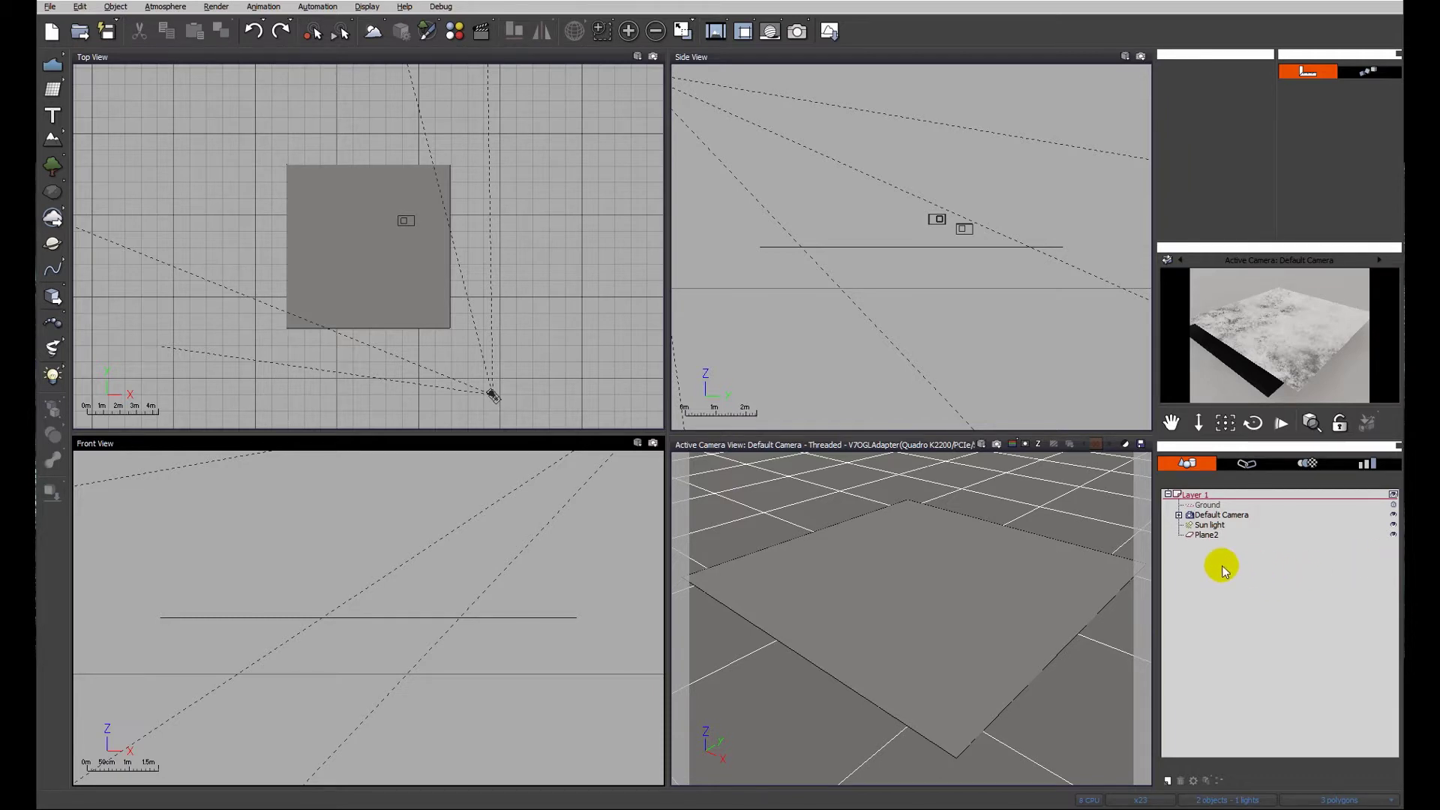
Select Plane2, the 10 m by 10 m plane, in the World Browser
click(1204, 534)
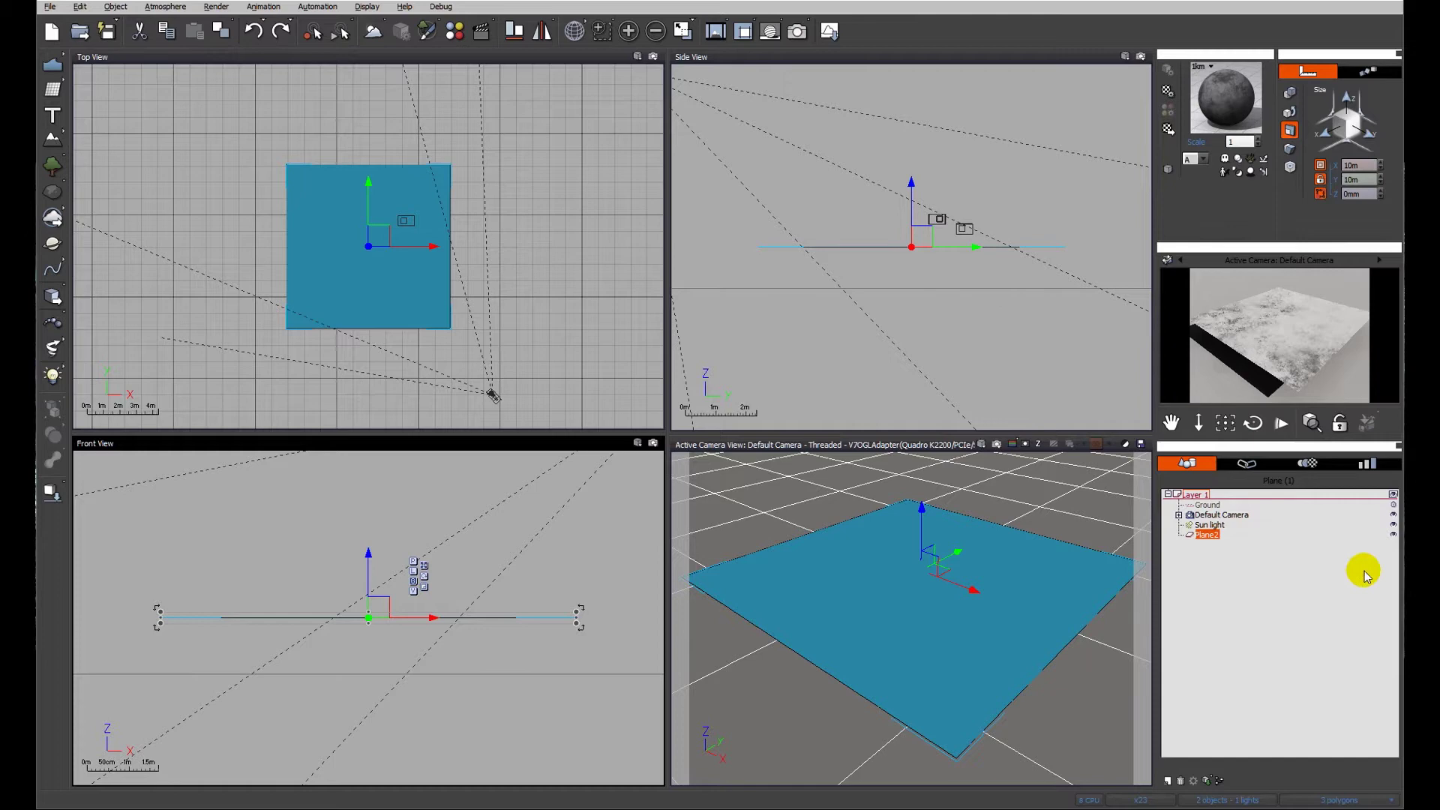
Apply the Physical Sea Water material from the Liquids/MetaWaters library to Plane2
right_click(1218, 112)
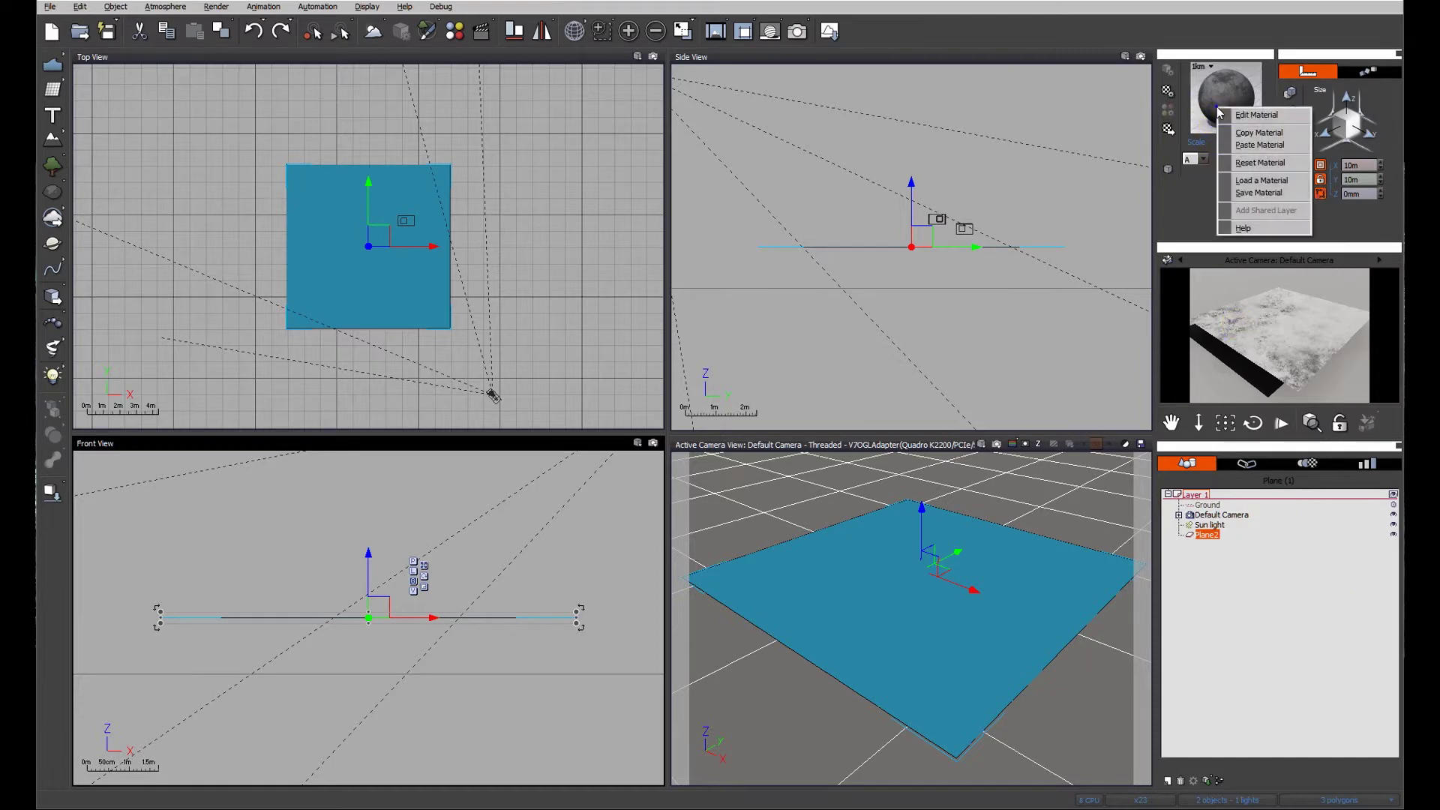
click(1262, 180)
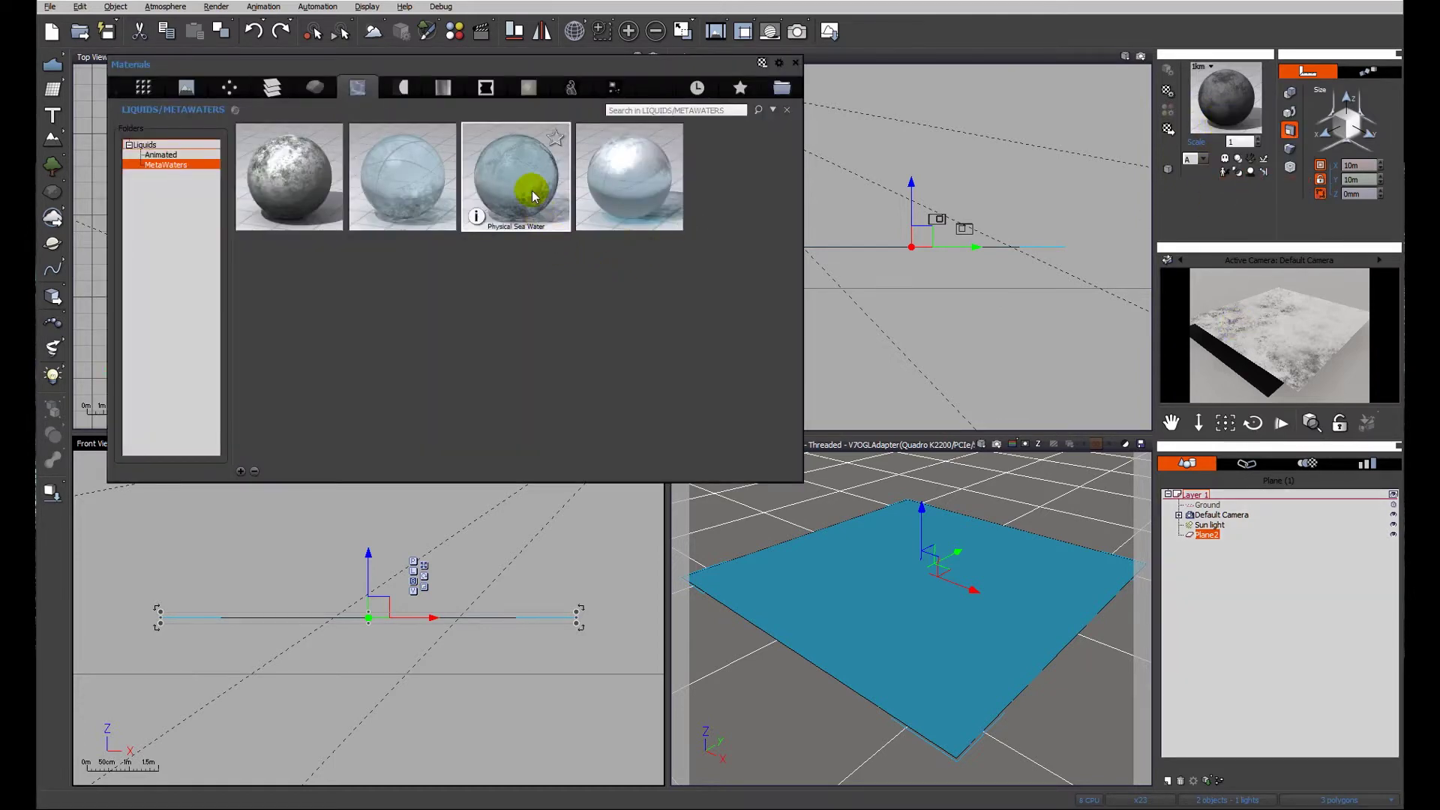
double_click(532, 190)
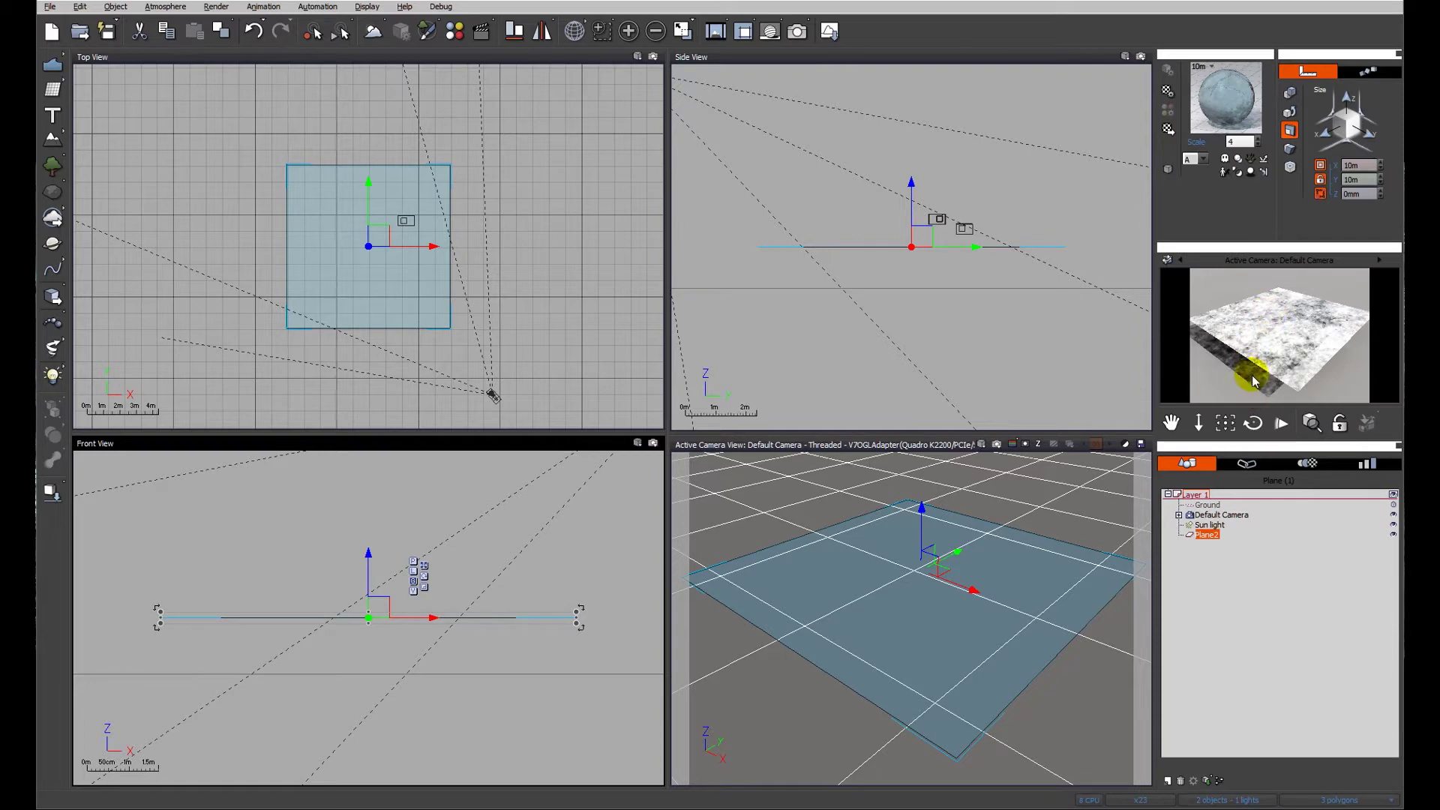
Open the Physical Sea Water material's Foam alpha function graph for editing
right_click(1225, 97)
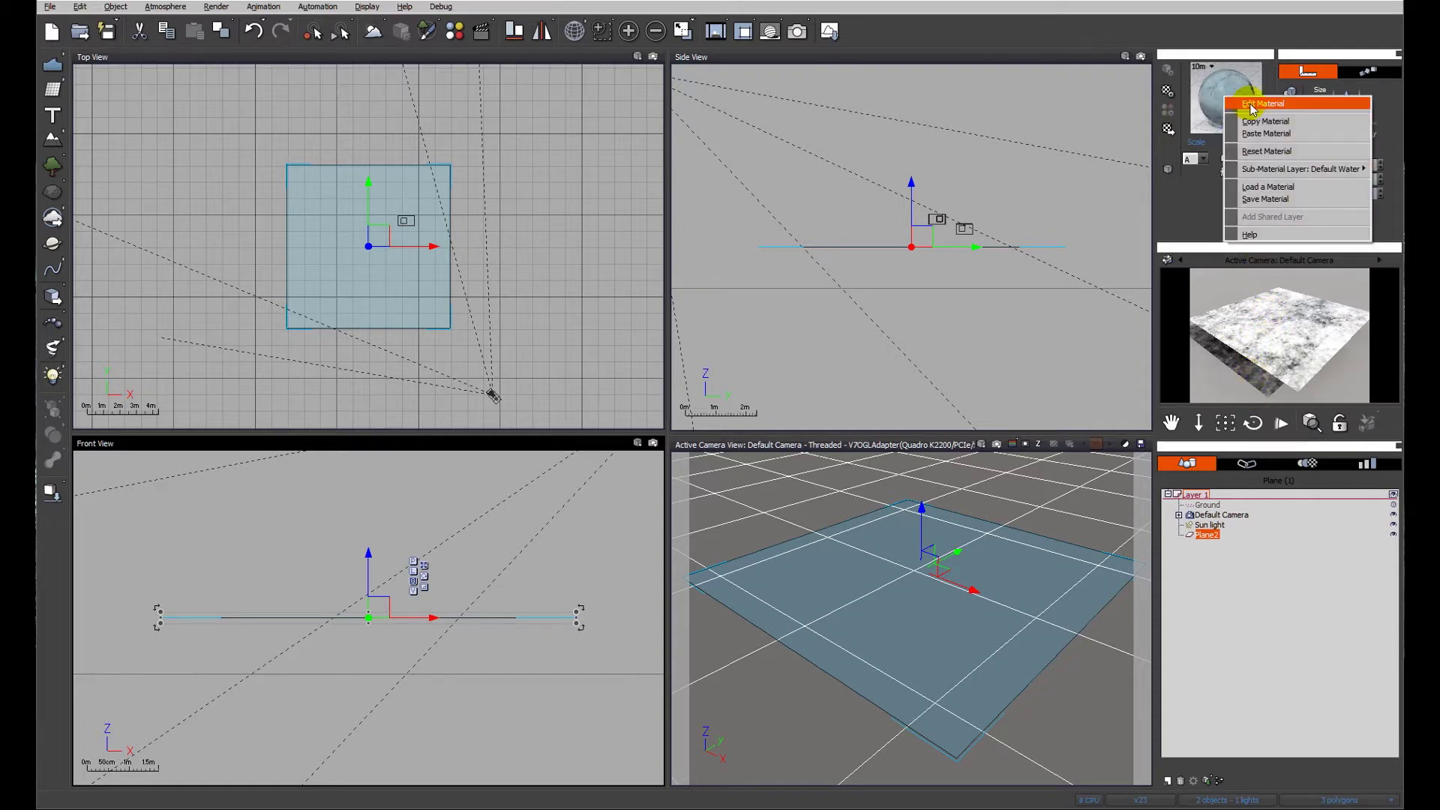
click(1251, 110)
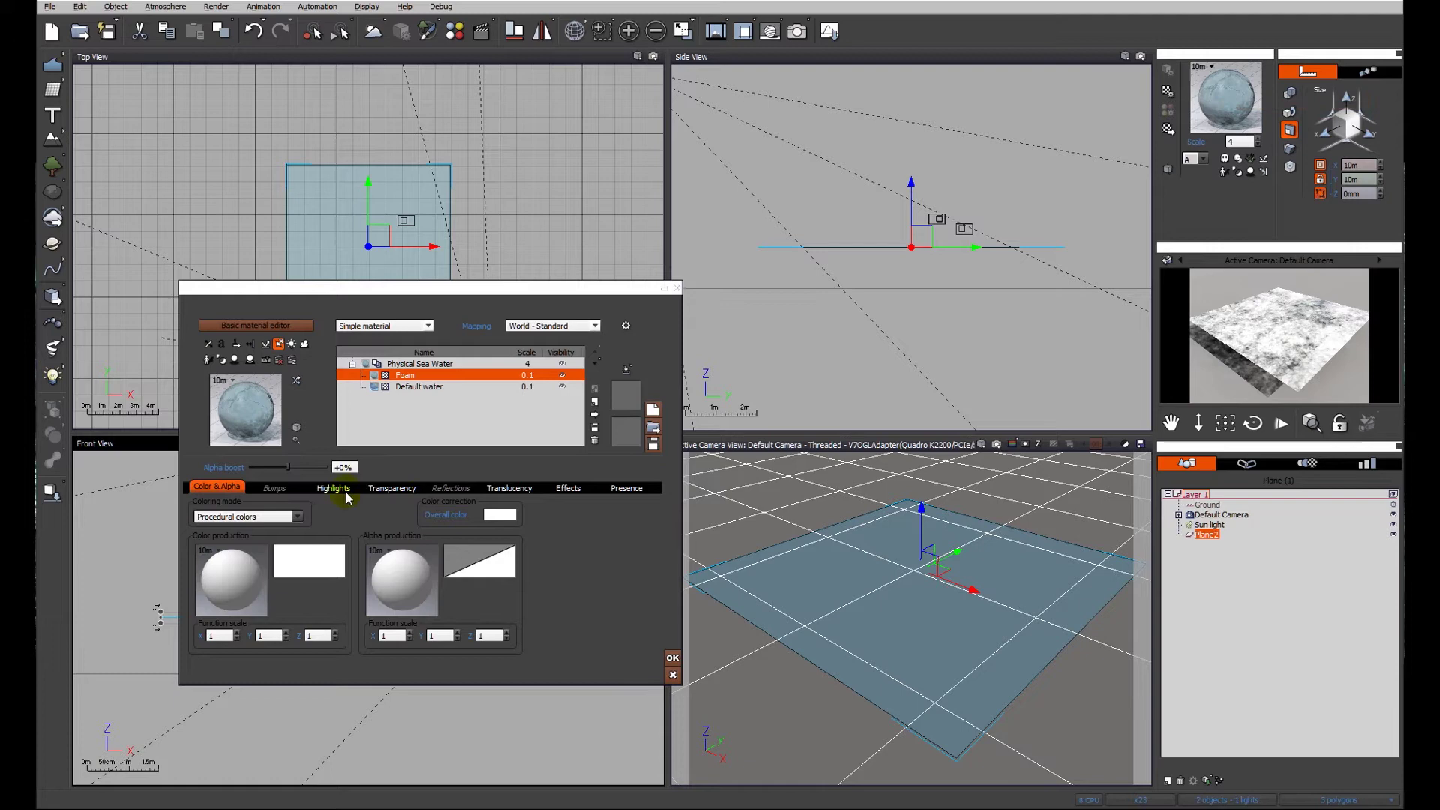
right_click(394, 572)
click(416, 581)
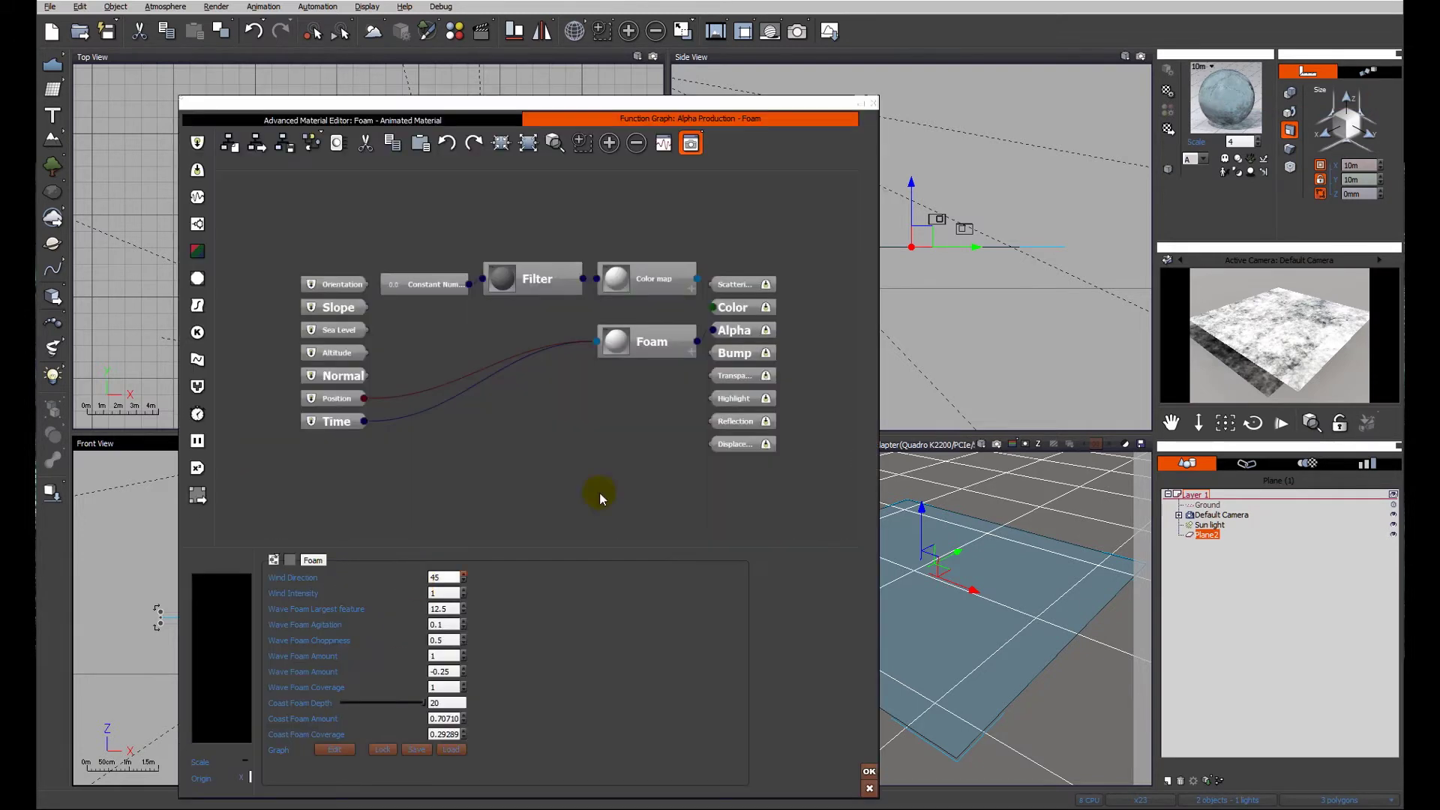
Lower the Foam node's Coast Foam Depth from 20 to 0.689653
click(654, 341)
click(422, 719)
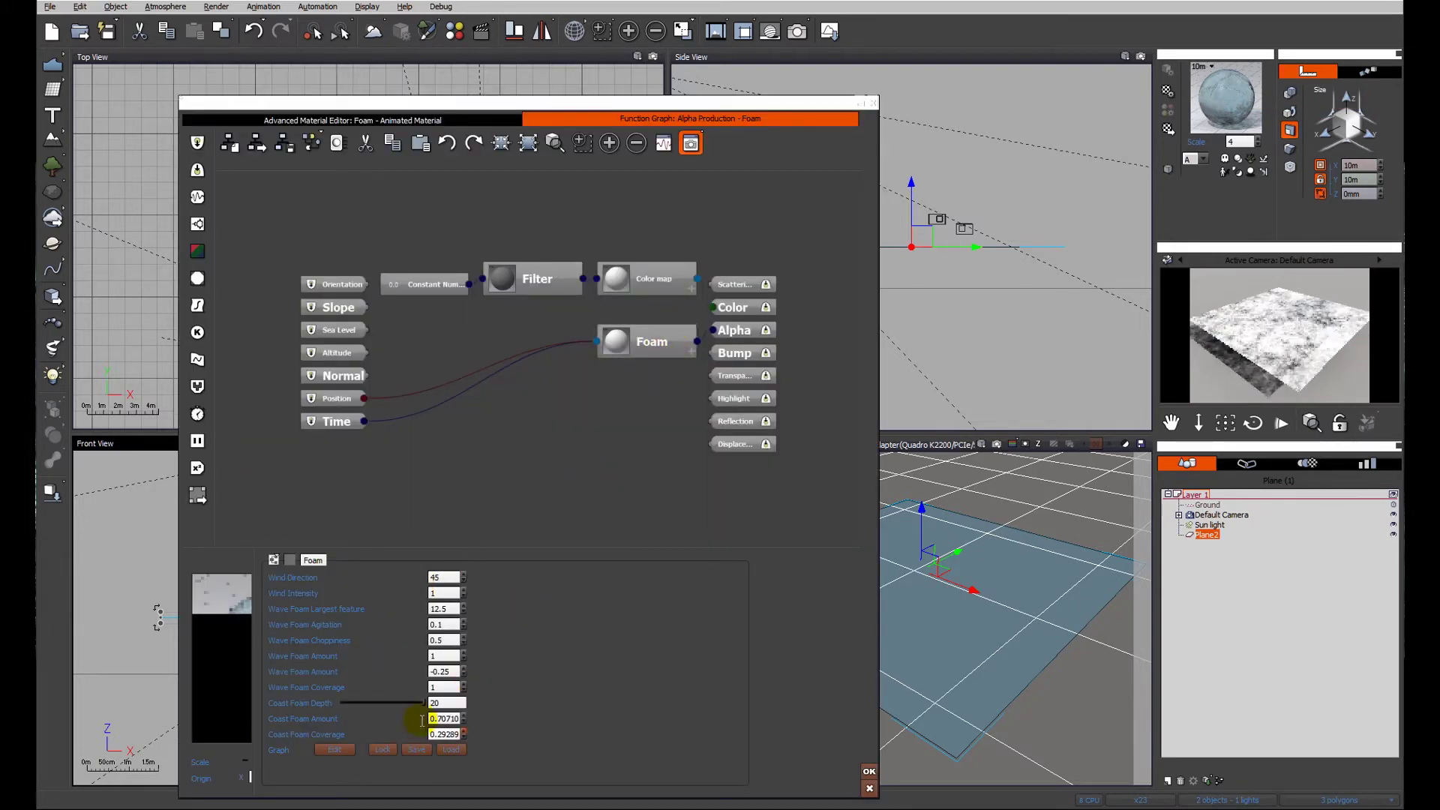
click(422, 703)
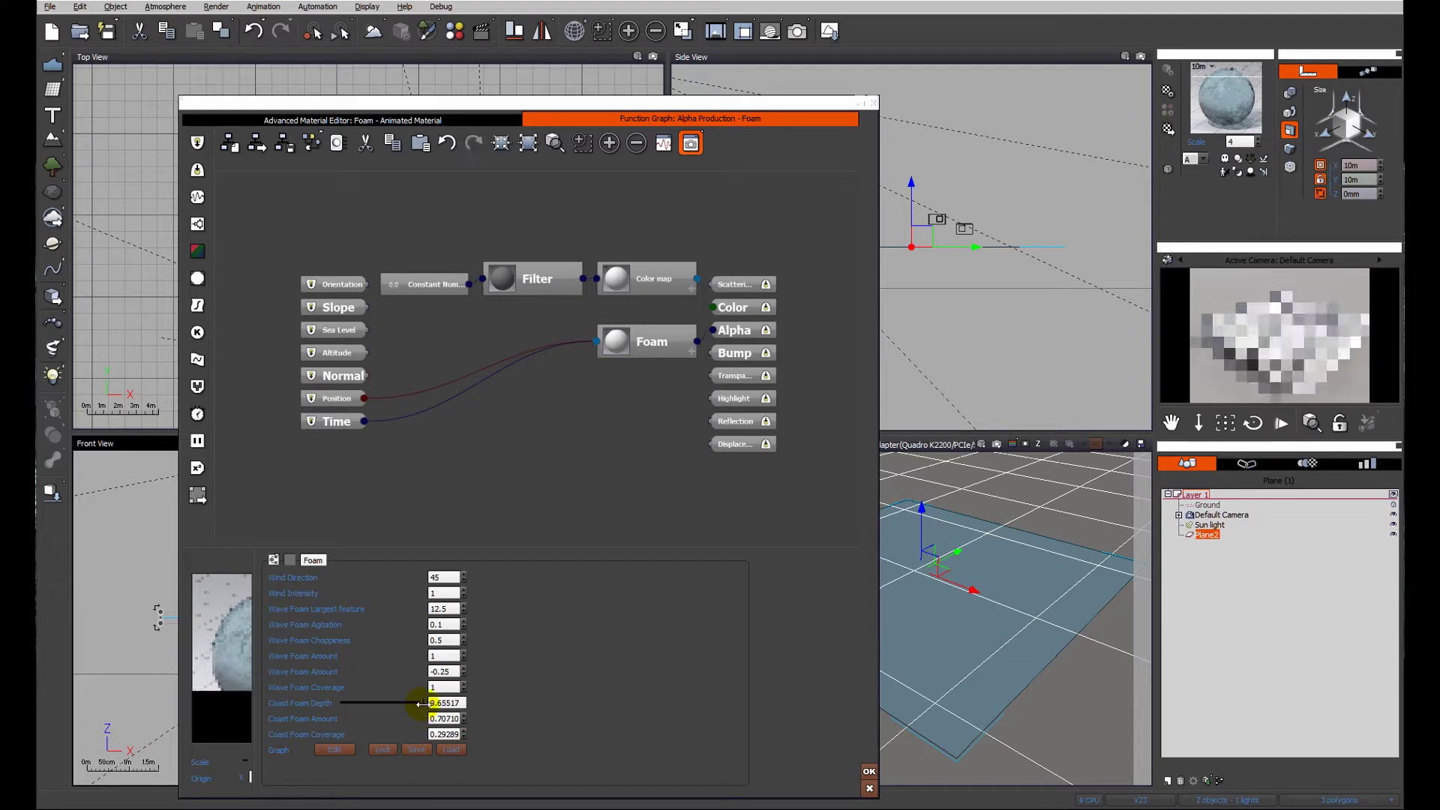
drag(423, 703, 385, 707)
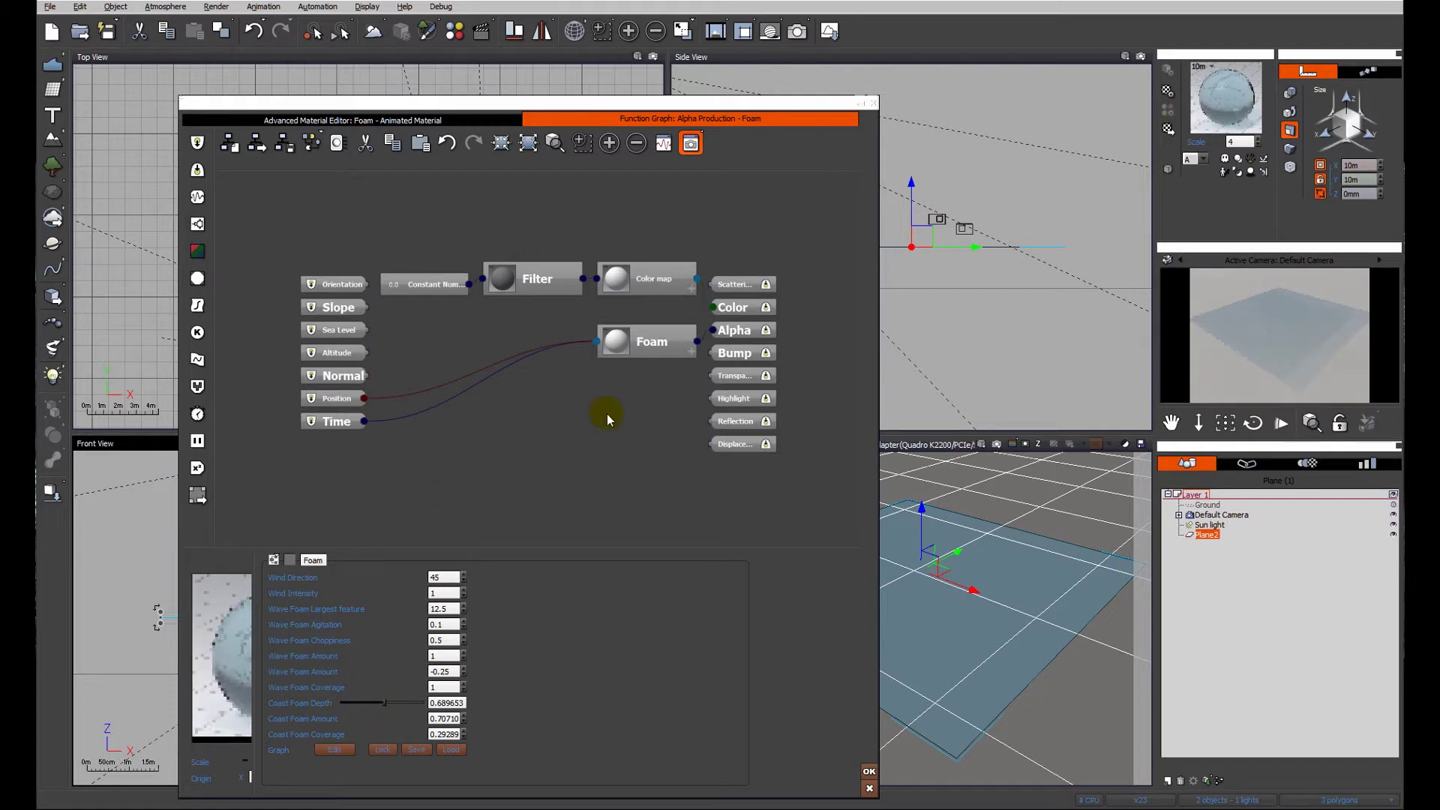
click(643, 341)
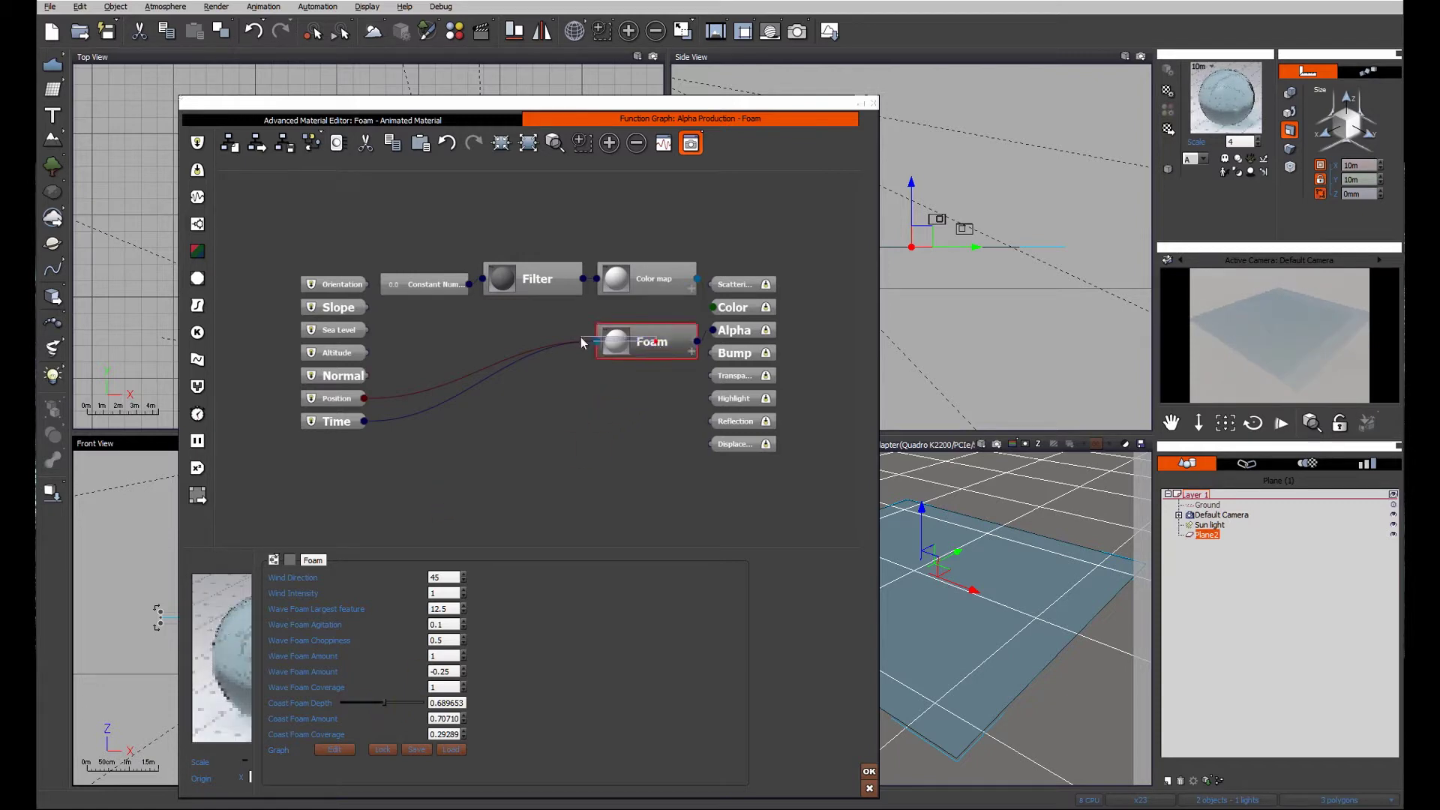
Show the Default water layer's Bumps settings and compare the layer hidden and shown
click(349, 120)
click(416, 219)
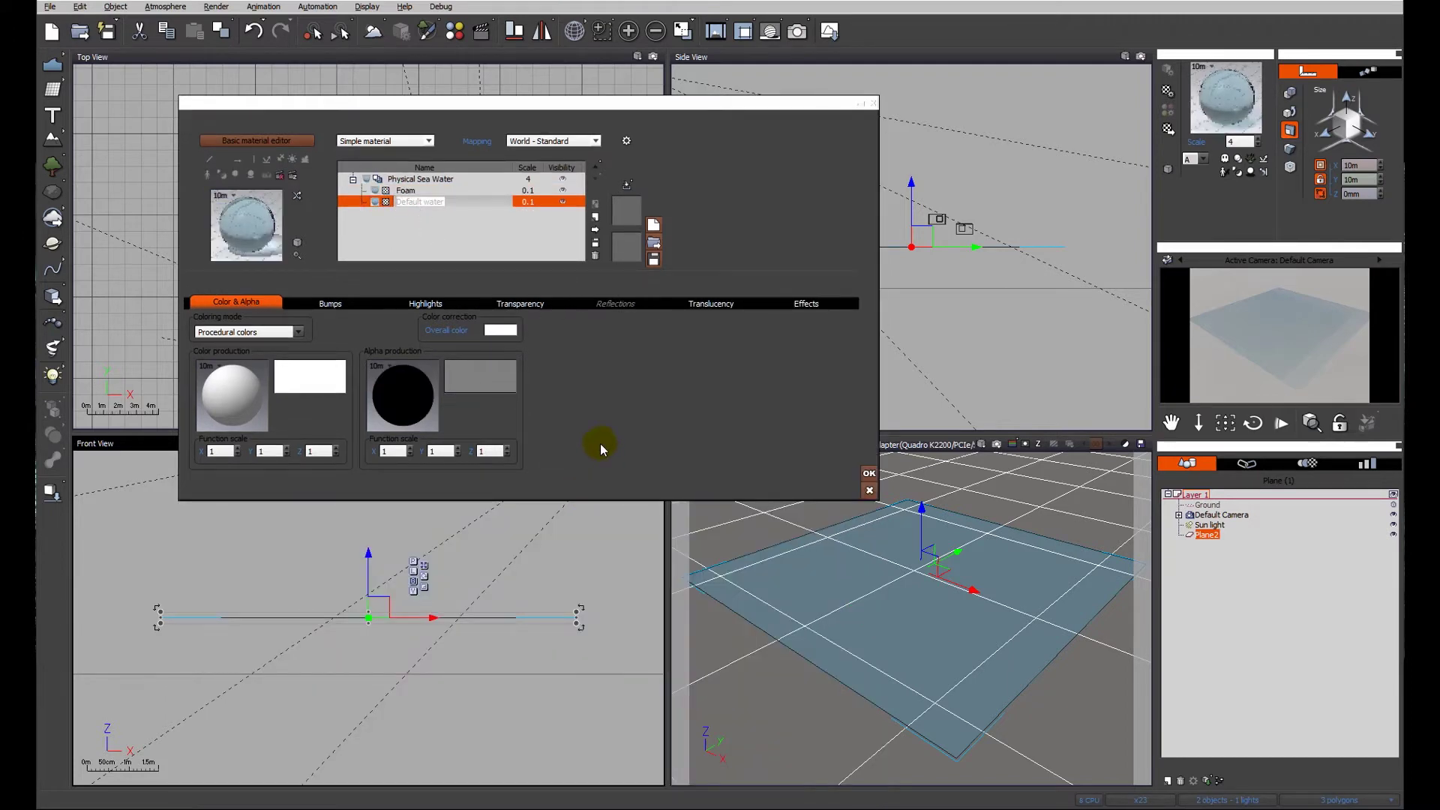
click(345, 305)
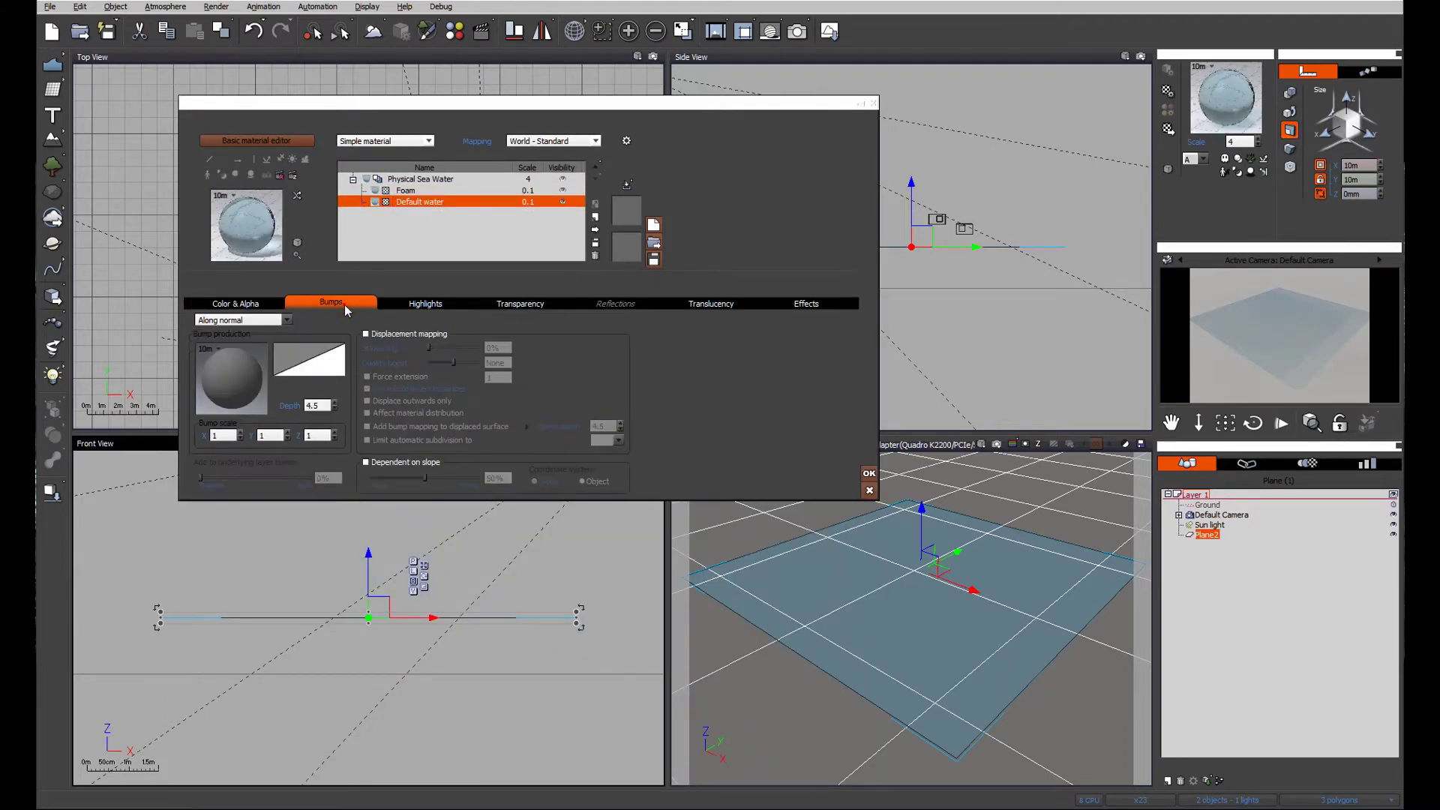
click(563, 203)
click(563, 203)
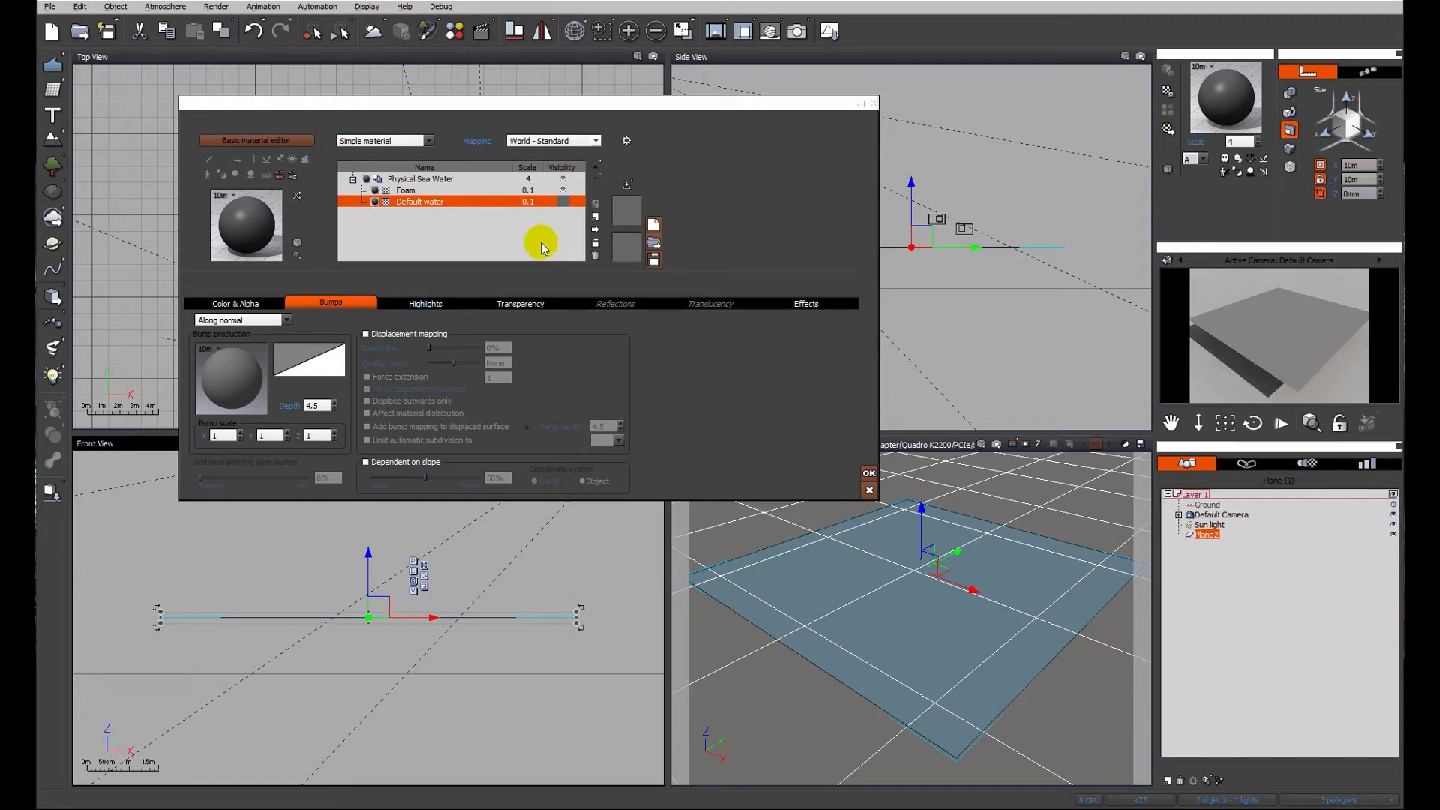
click(567, 202)
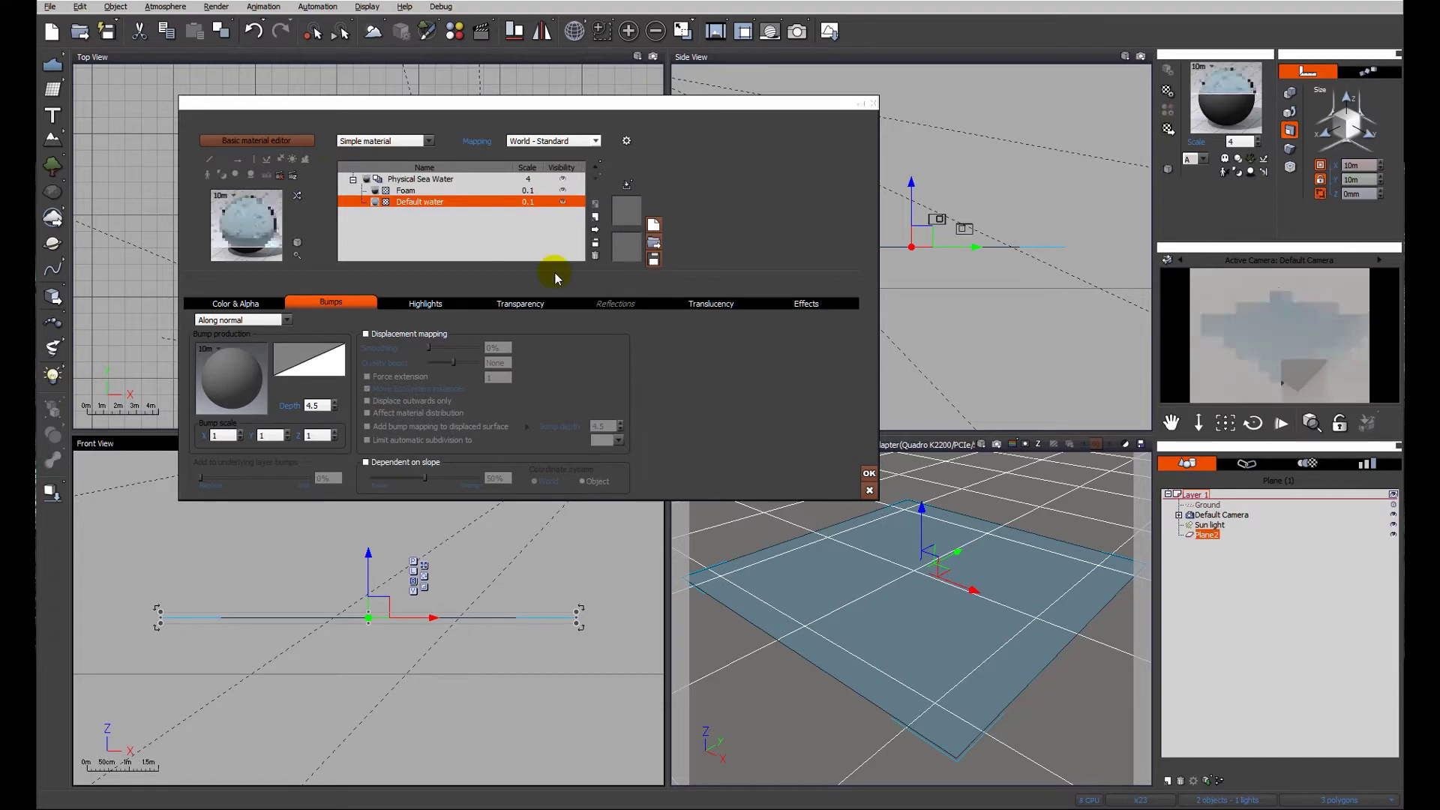
click(567, 203)
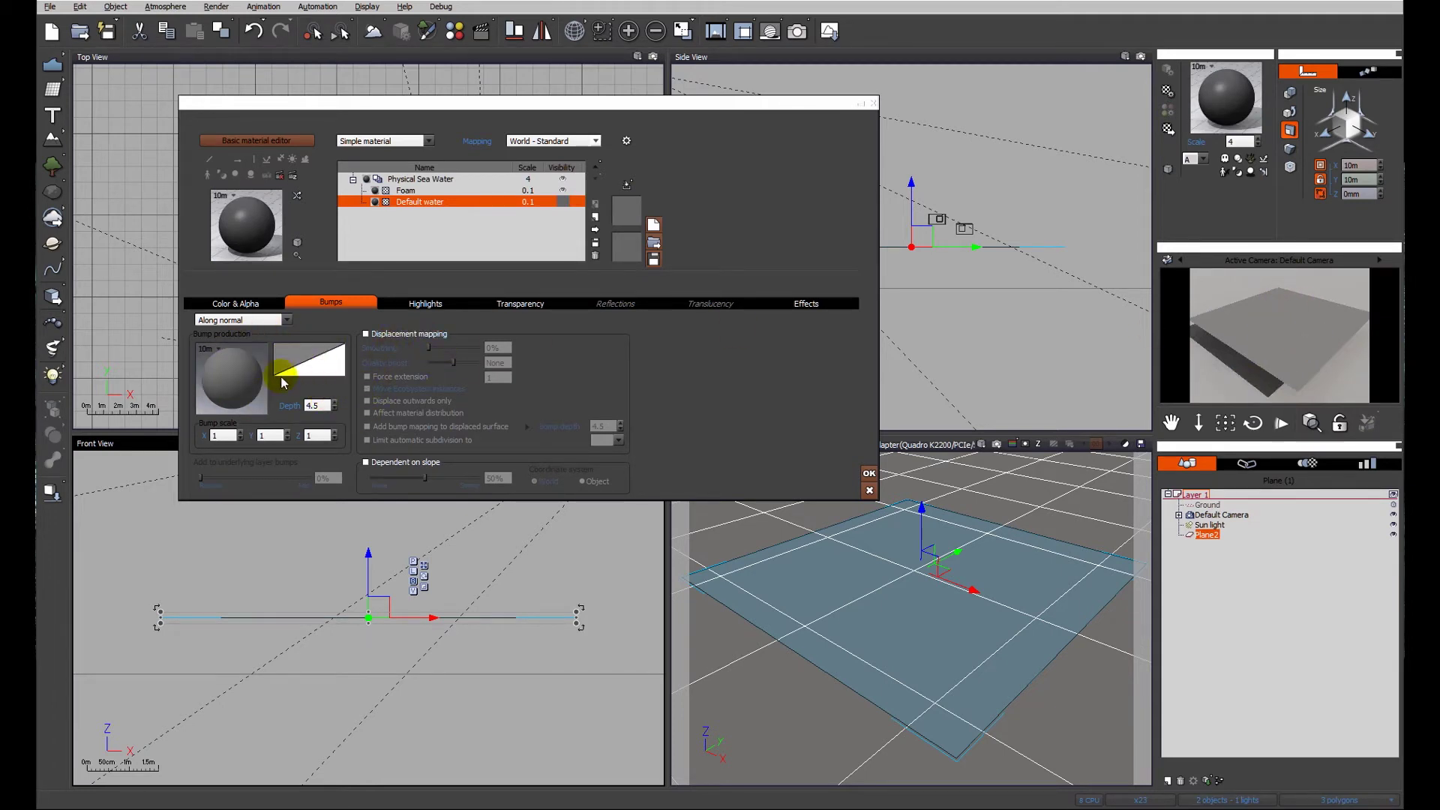
Enable displacement mapping on Default water and set the Physical Sea Water scale to 1
click(366, 334)
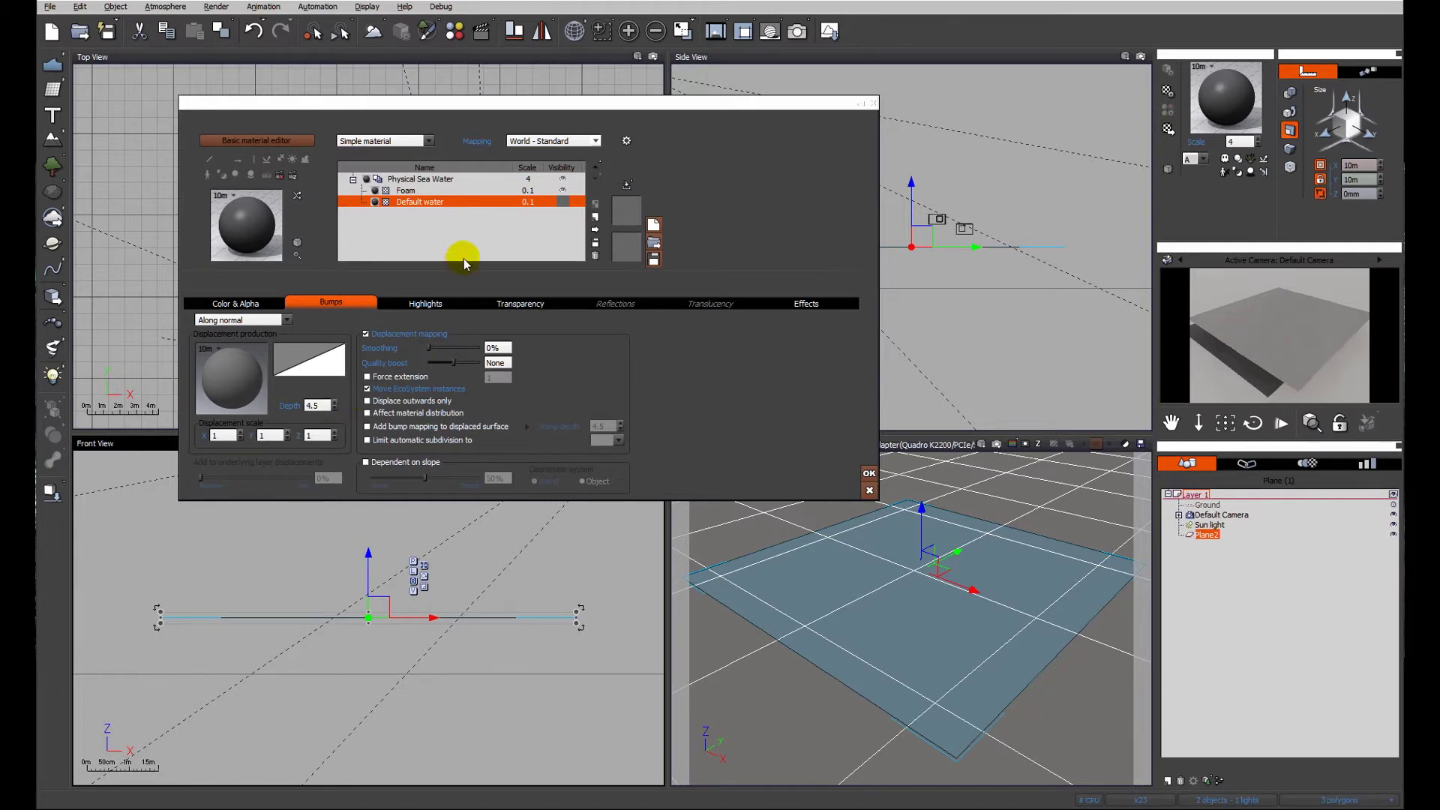
click(530, 180)
click(530, 185)
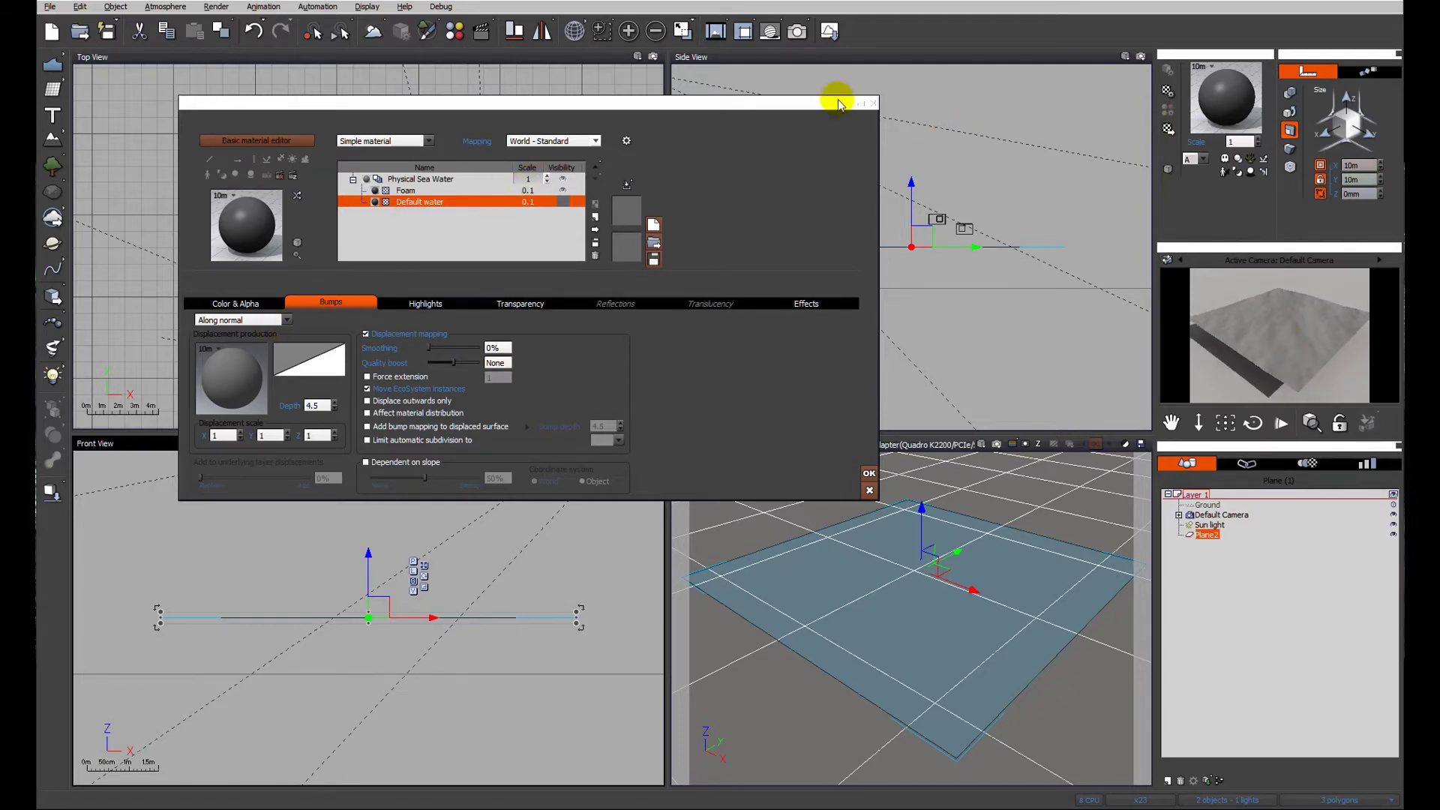
Render a test preview of the displaced water plane
click(797, 31)
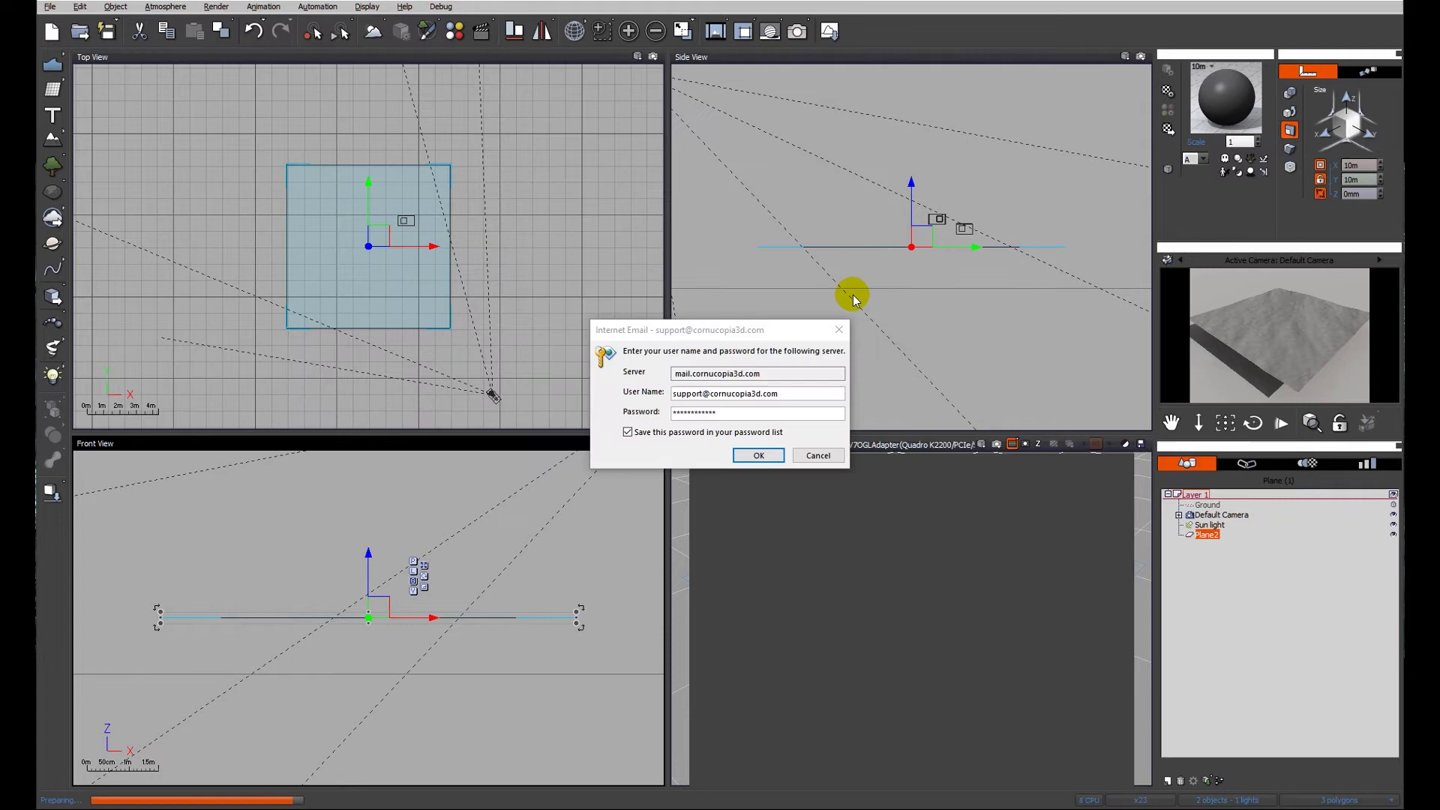
click(816, 454)
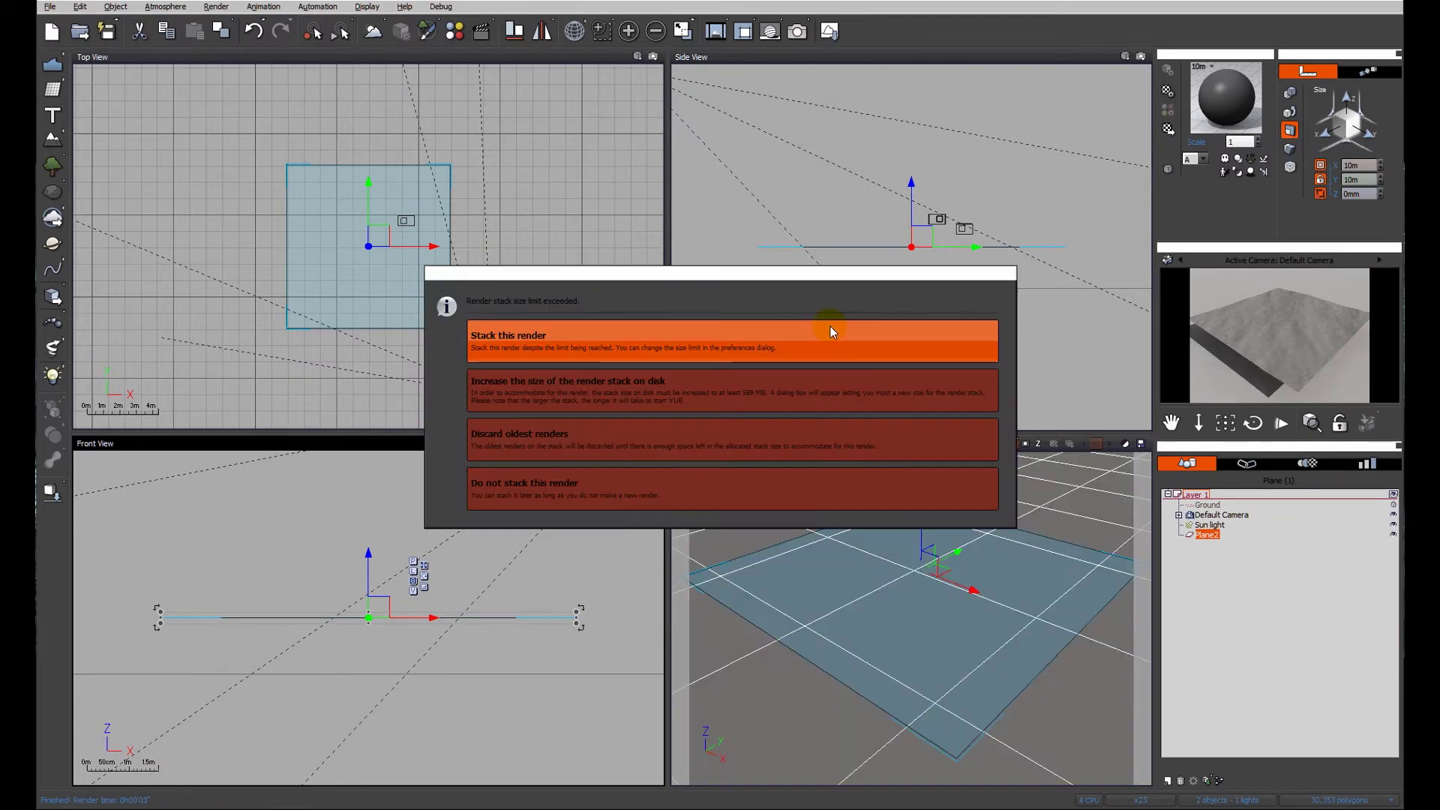
click(502, 436)
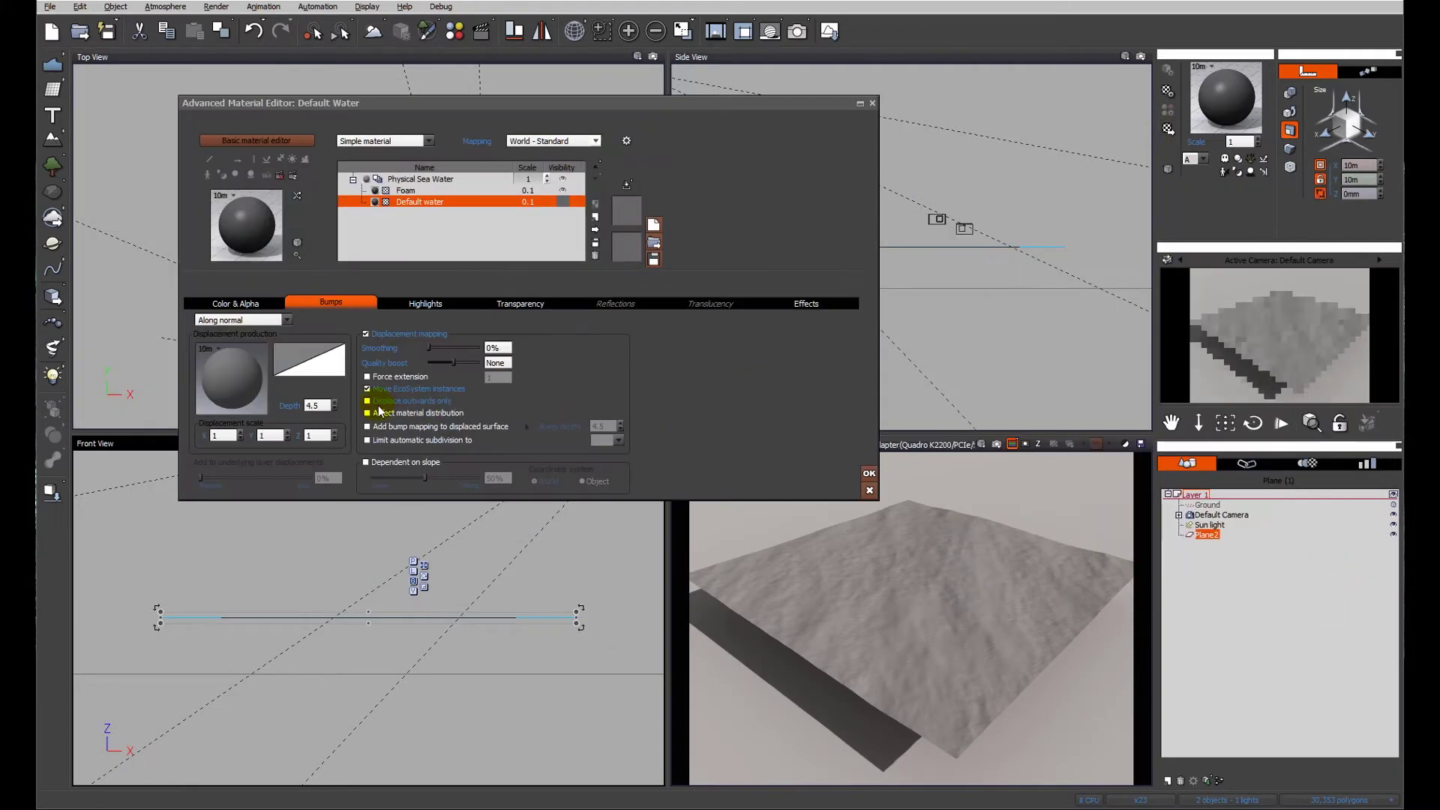
Raise the displacement Depth from 4.5 to 9, then 15, and render again
double_click(316, 406)
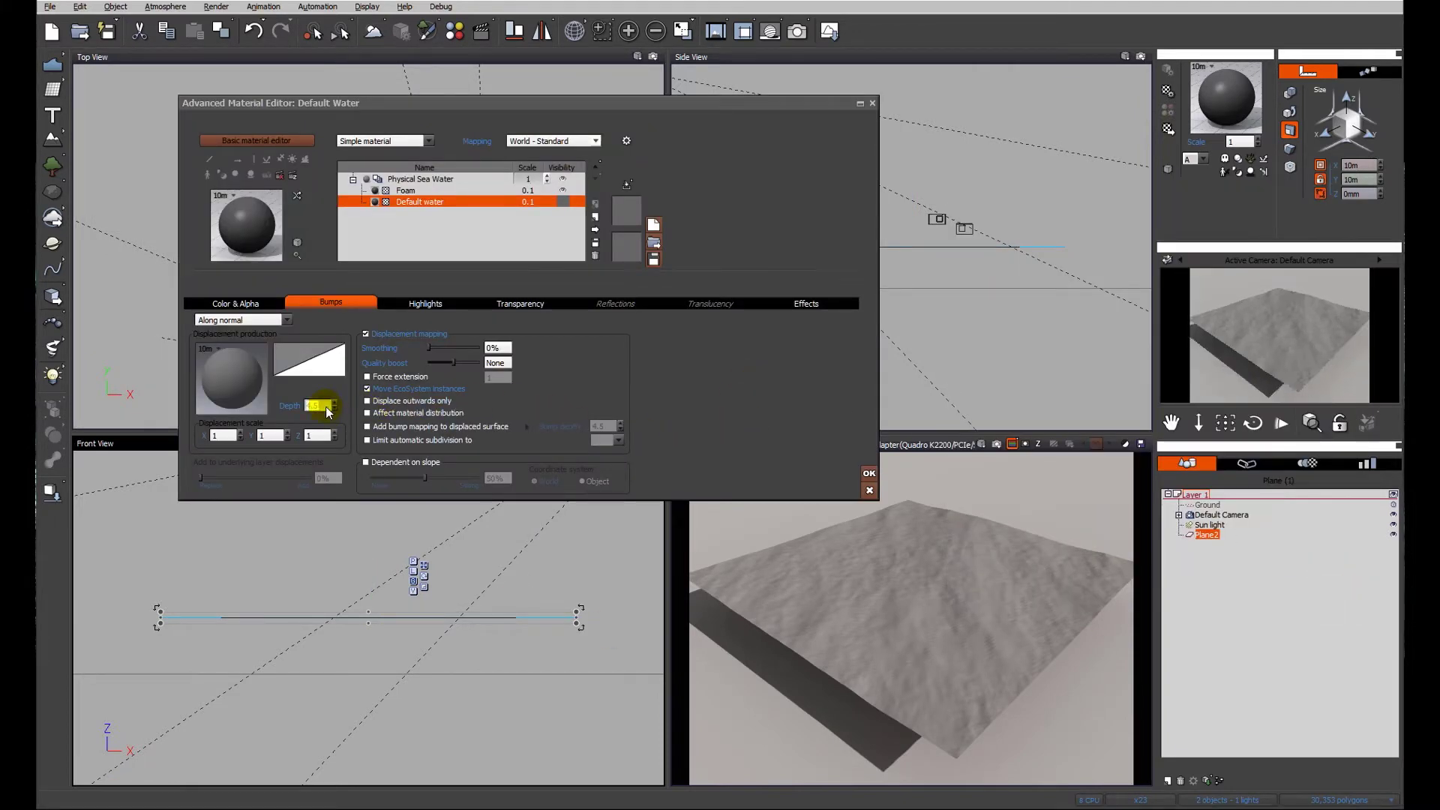
text(9)
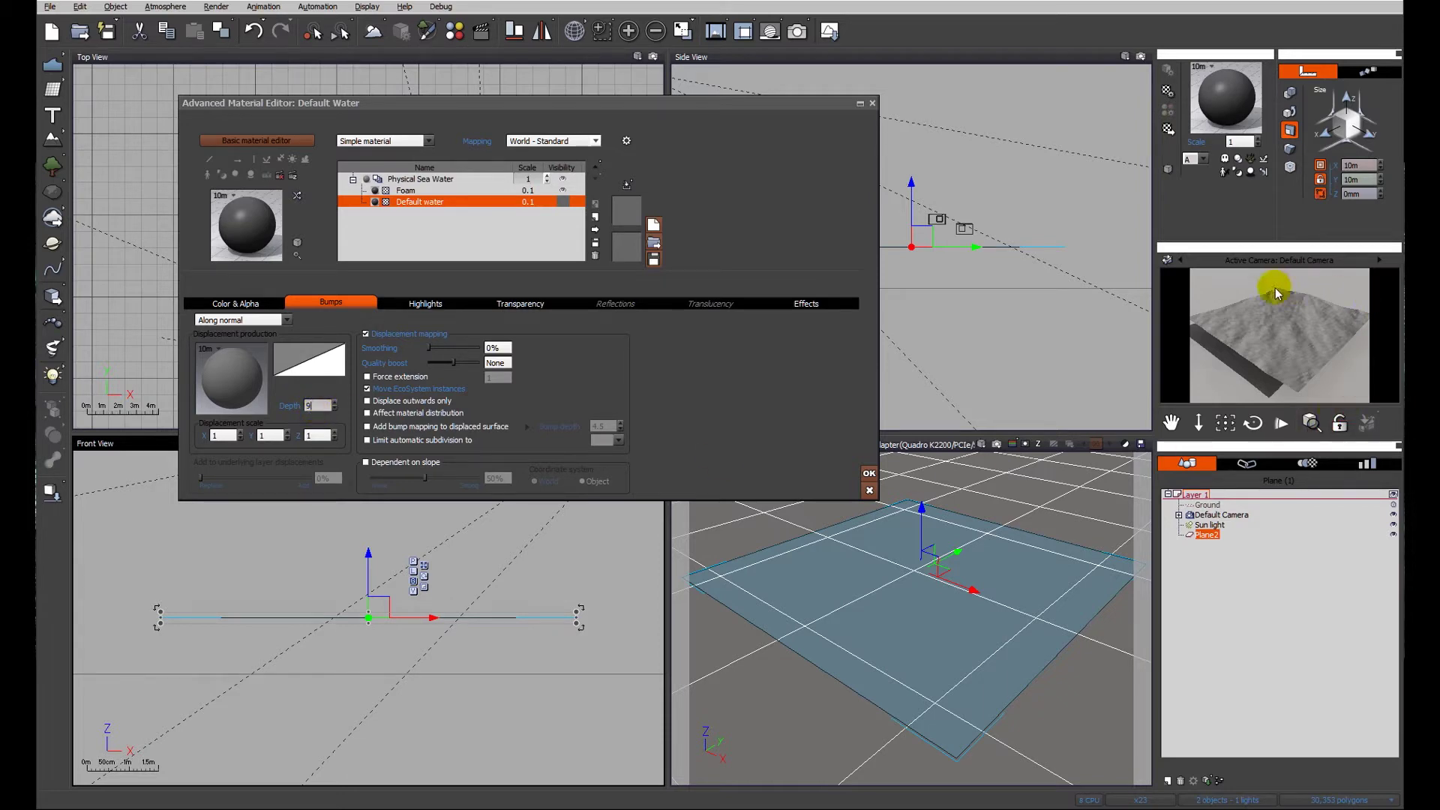
click(320, 407)
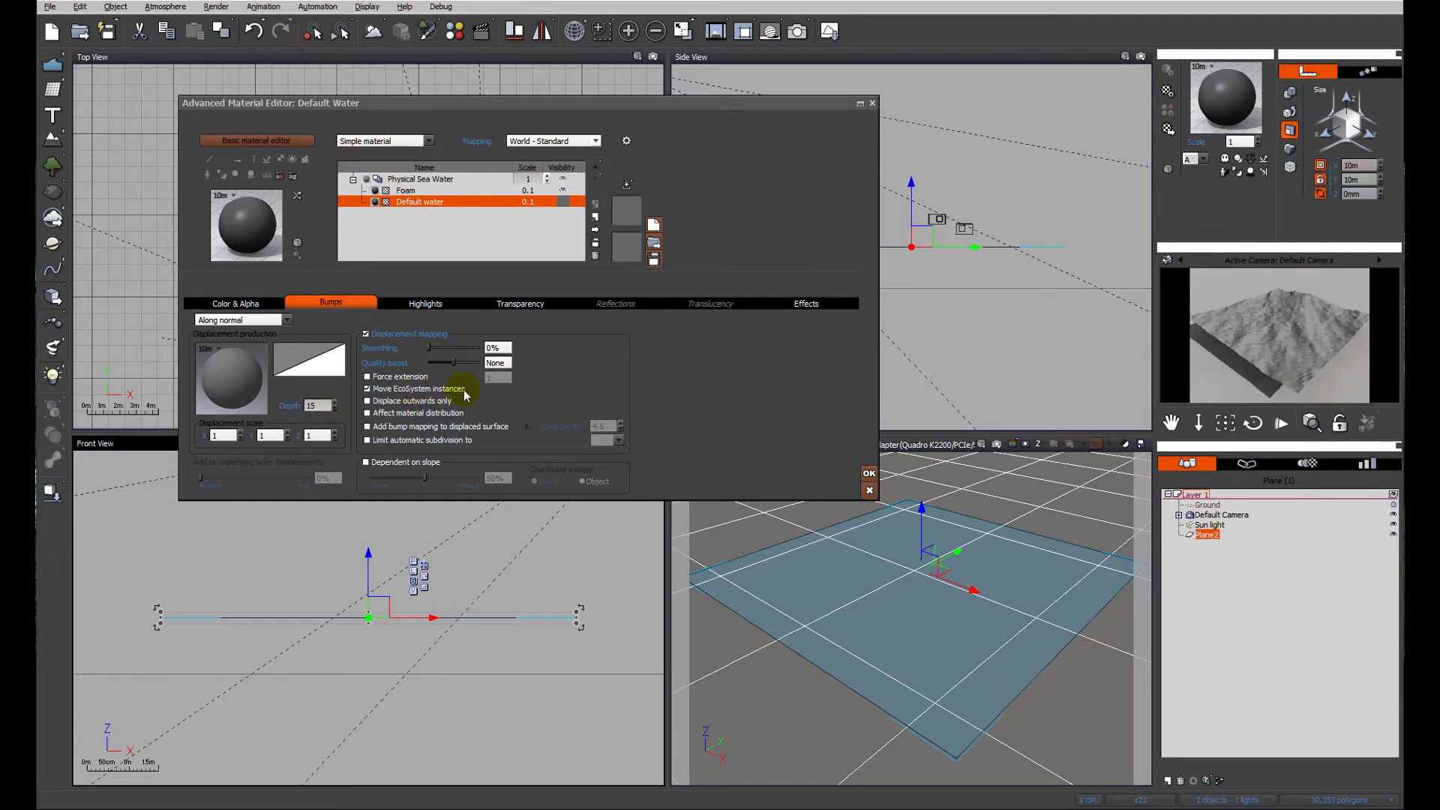
click(798, 30)
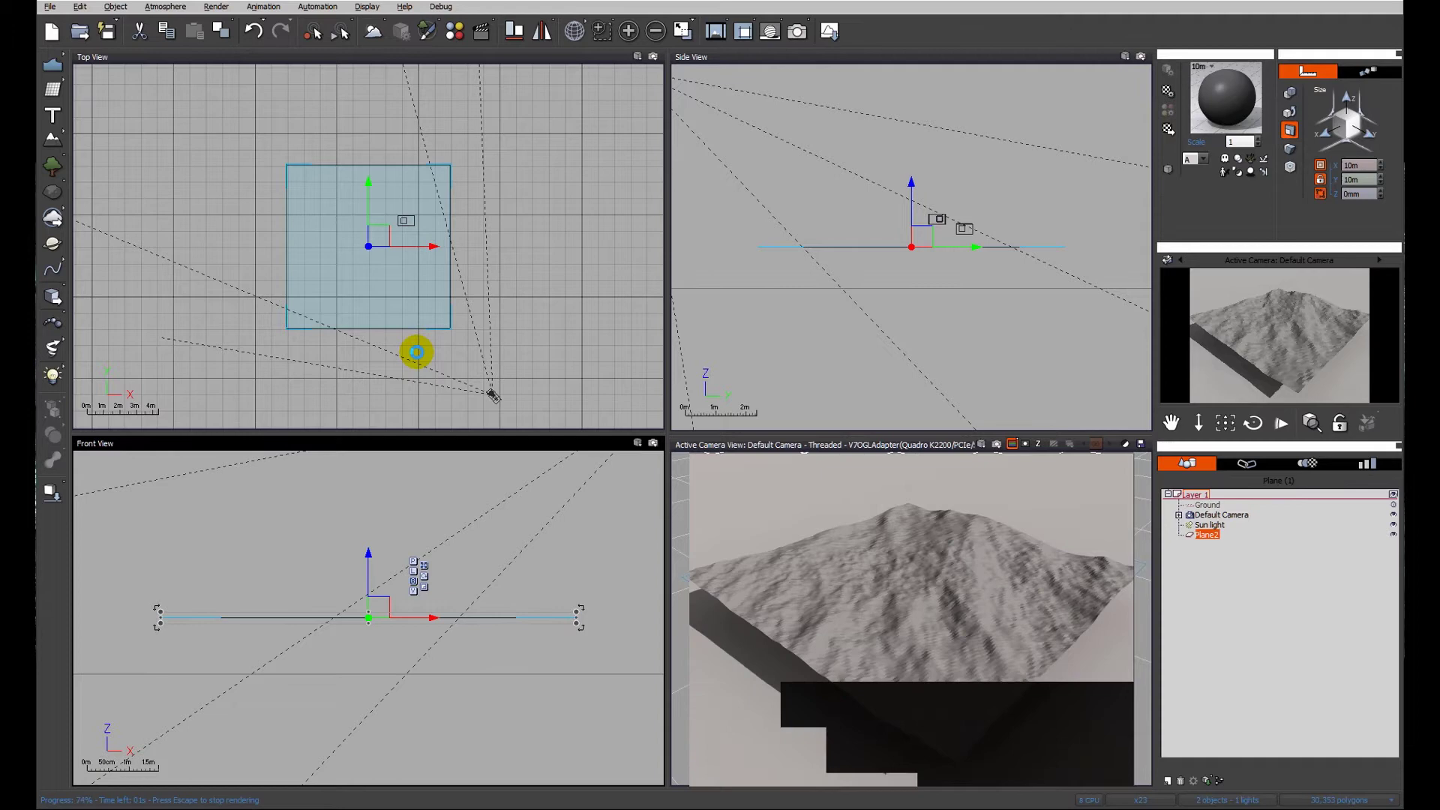
click(507, 416)
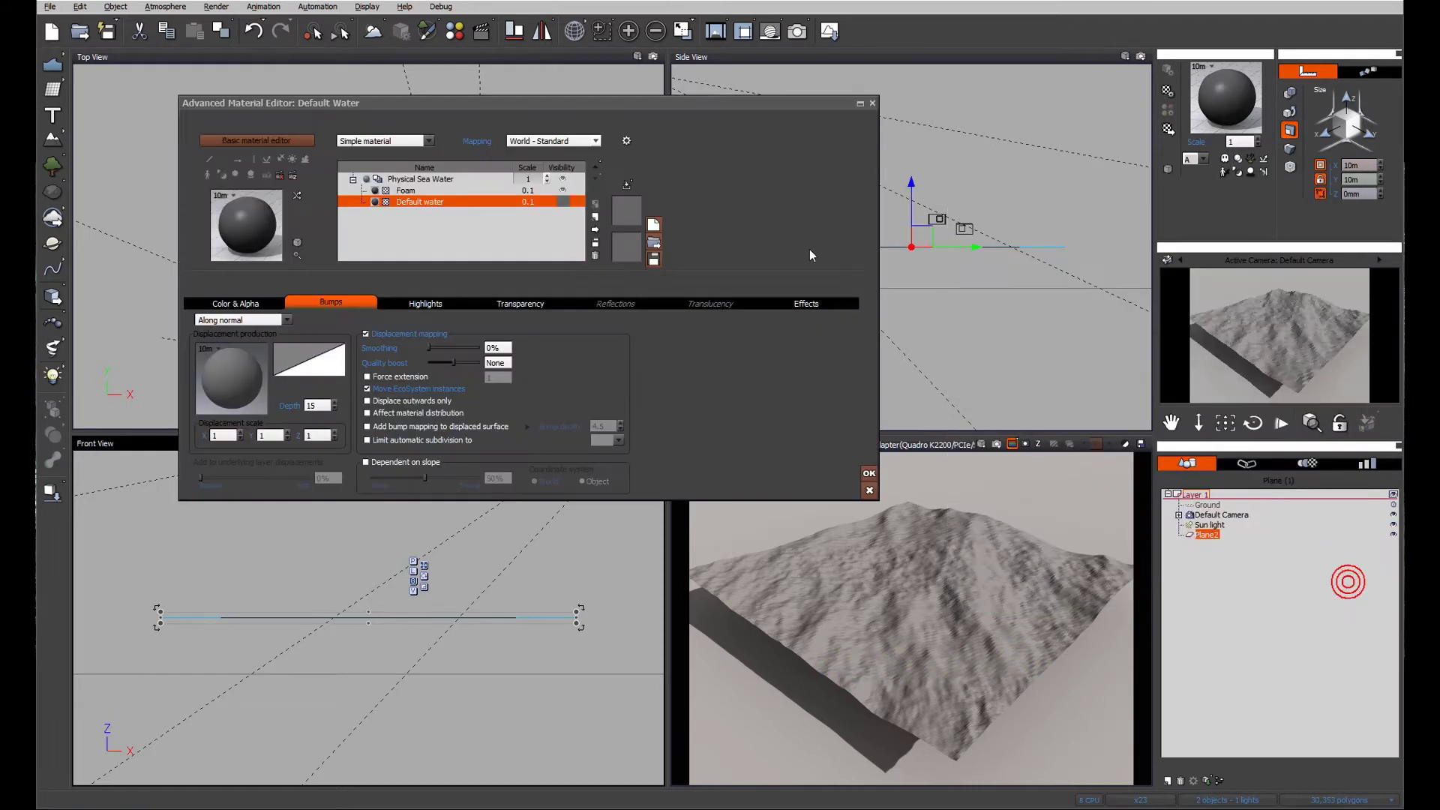
Raise the displacement quality boost to +4 and render the scene
drag(454, 362, 480, 362)
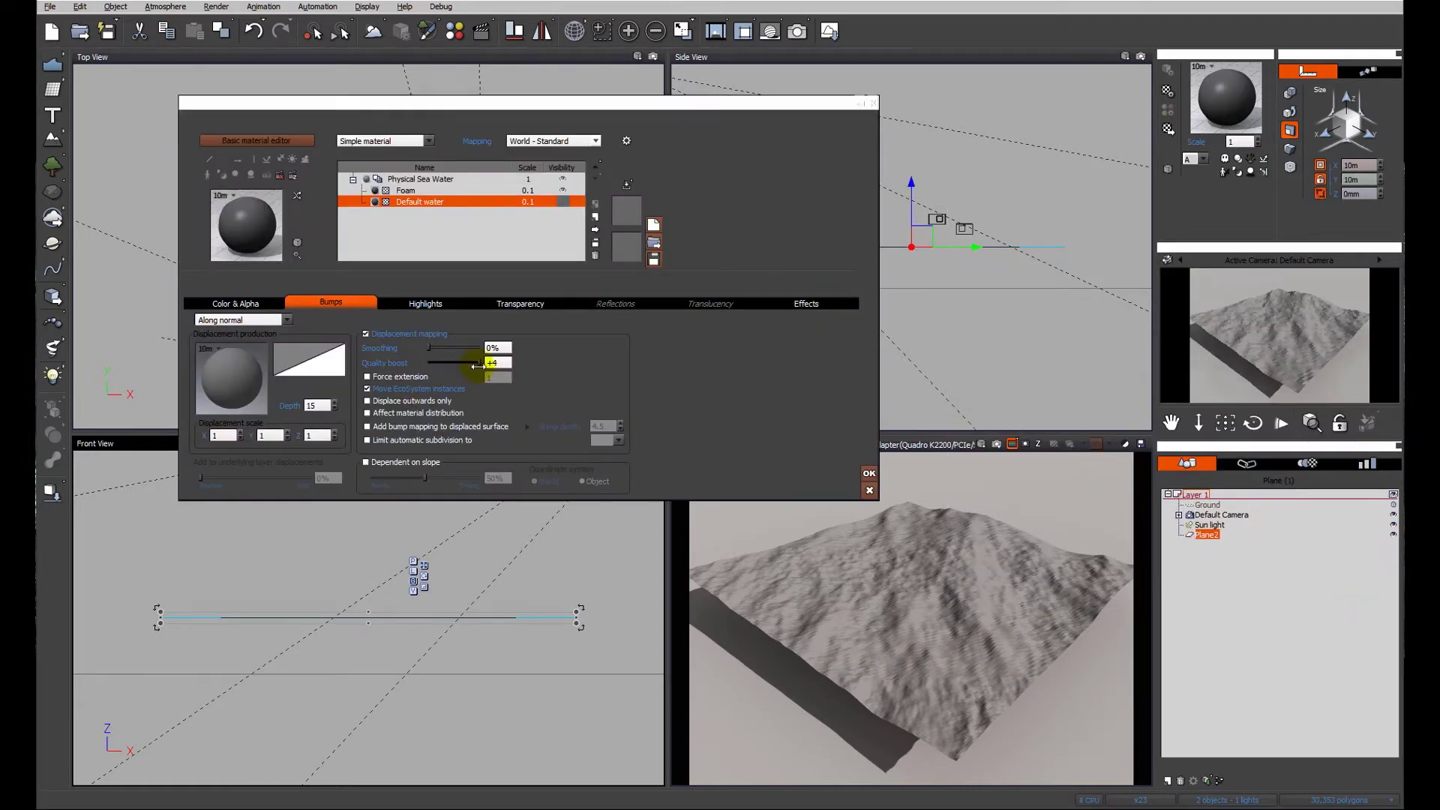
click(795, 33)
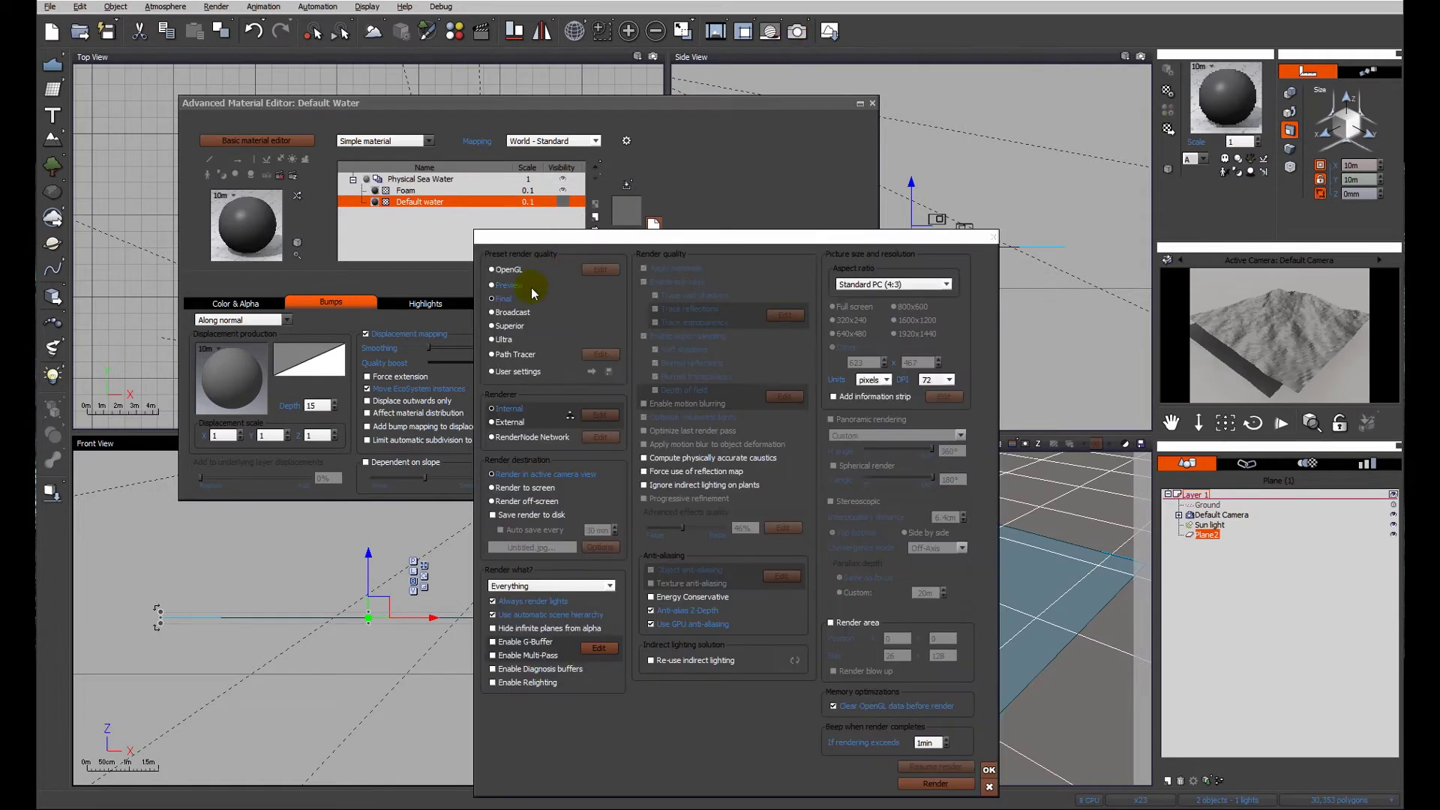
click(935, 783)
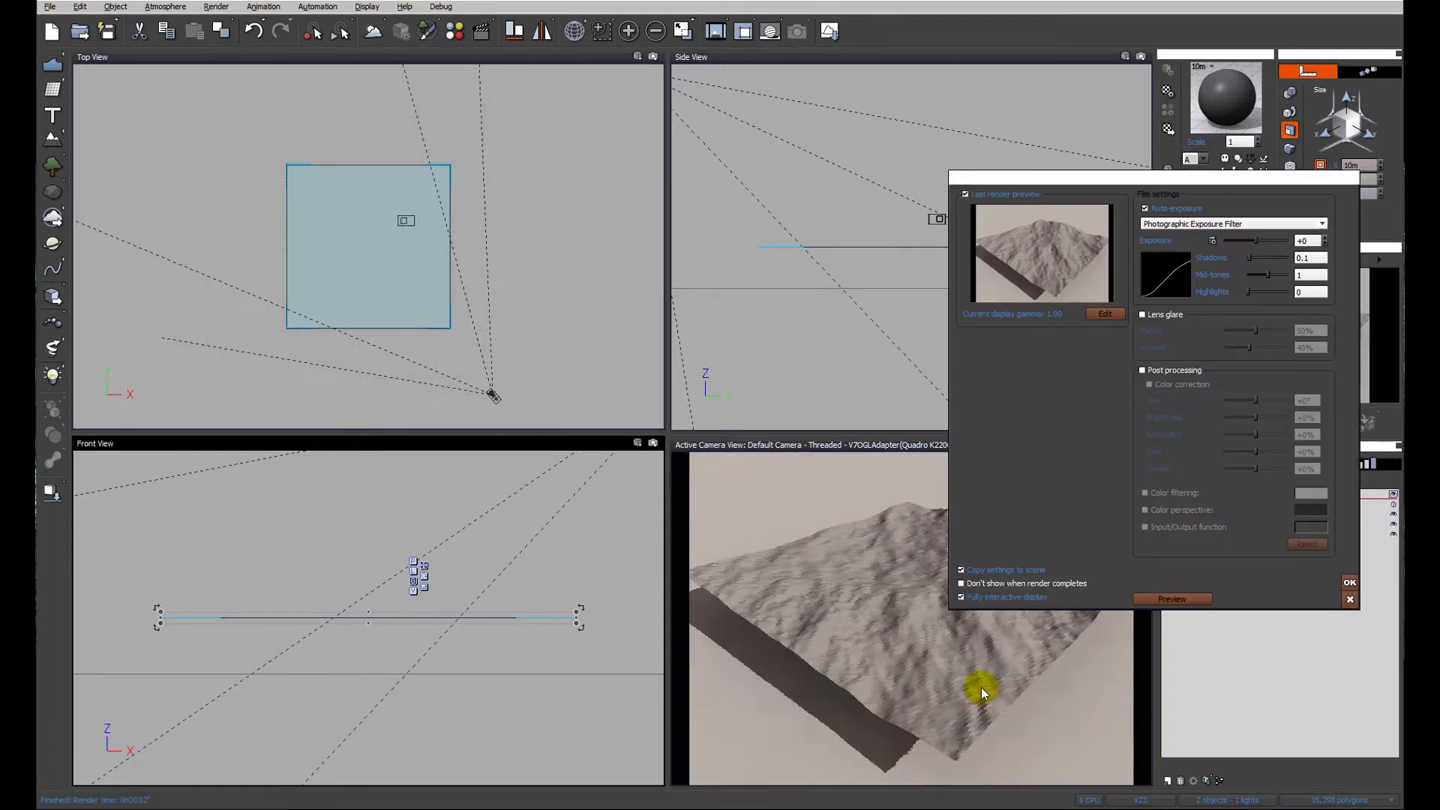
click(1350, 582)
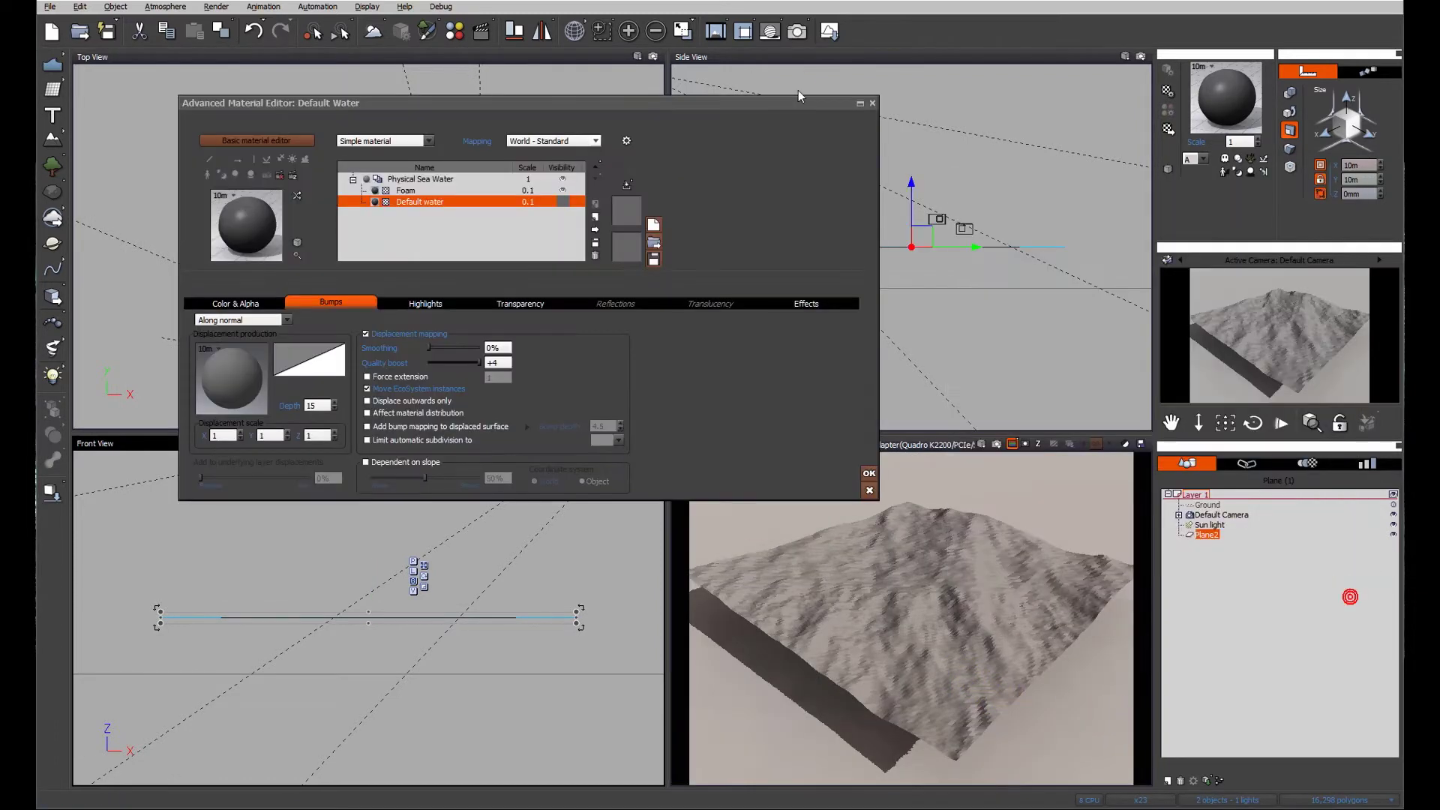
Choose a render quality preset in Render Options and render again
click(496, 298)
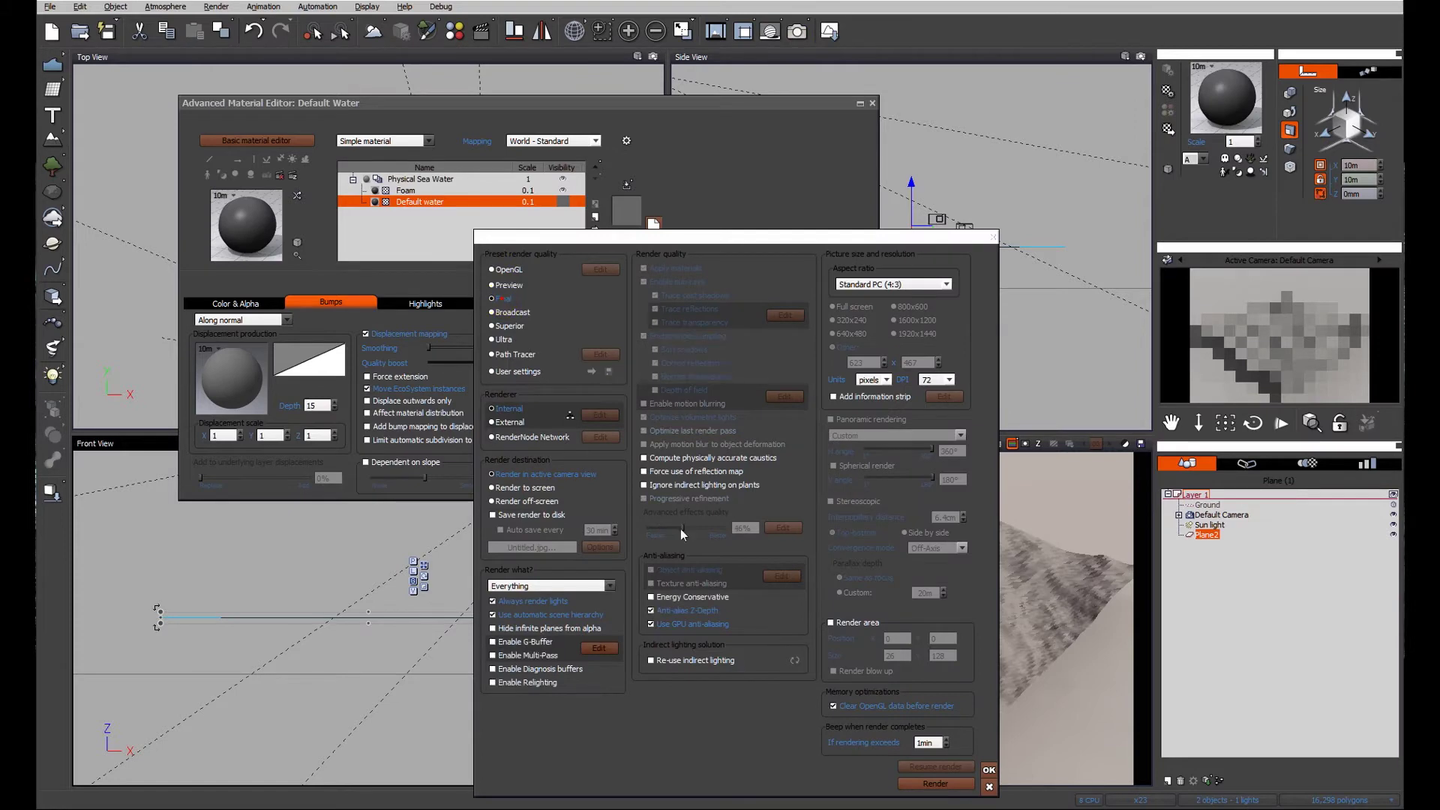
click(936, 783)
click(883, 215)
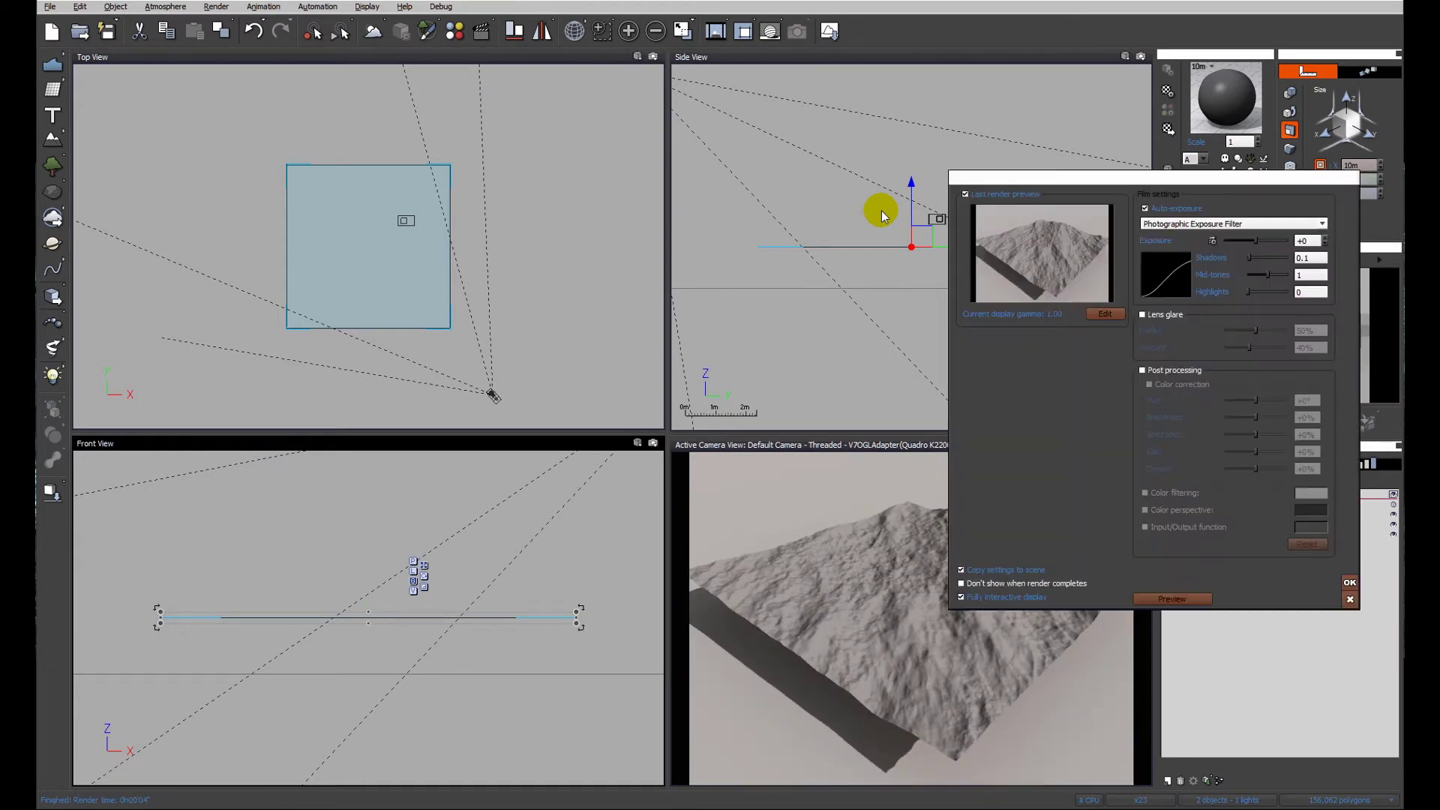
click(1351, 582)
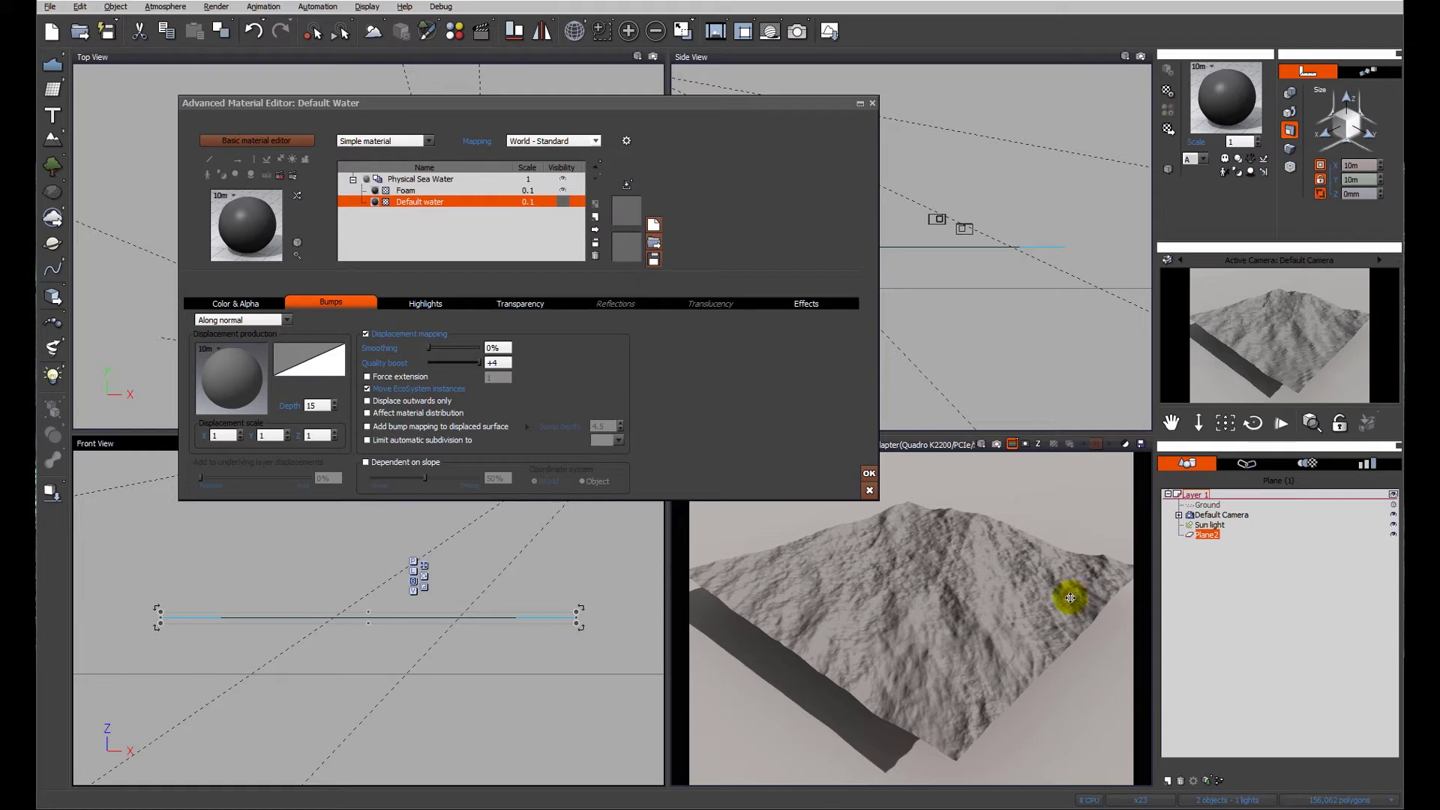
Set the Physical Sea Water scale to 4 and render, discarding the oldest renders
double_click(531, 180)
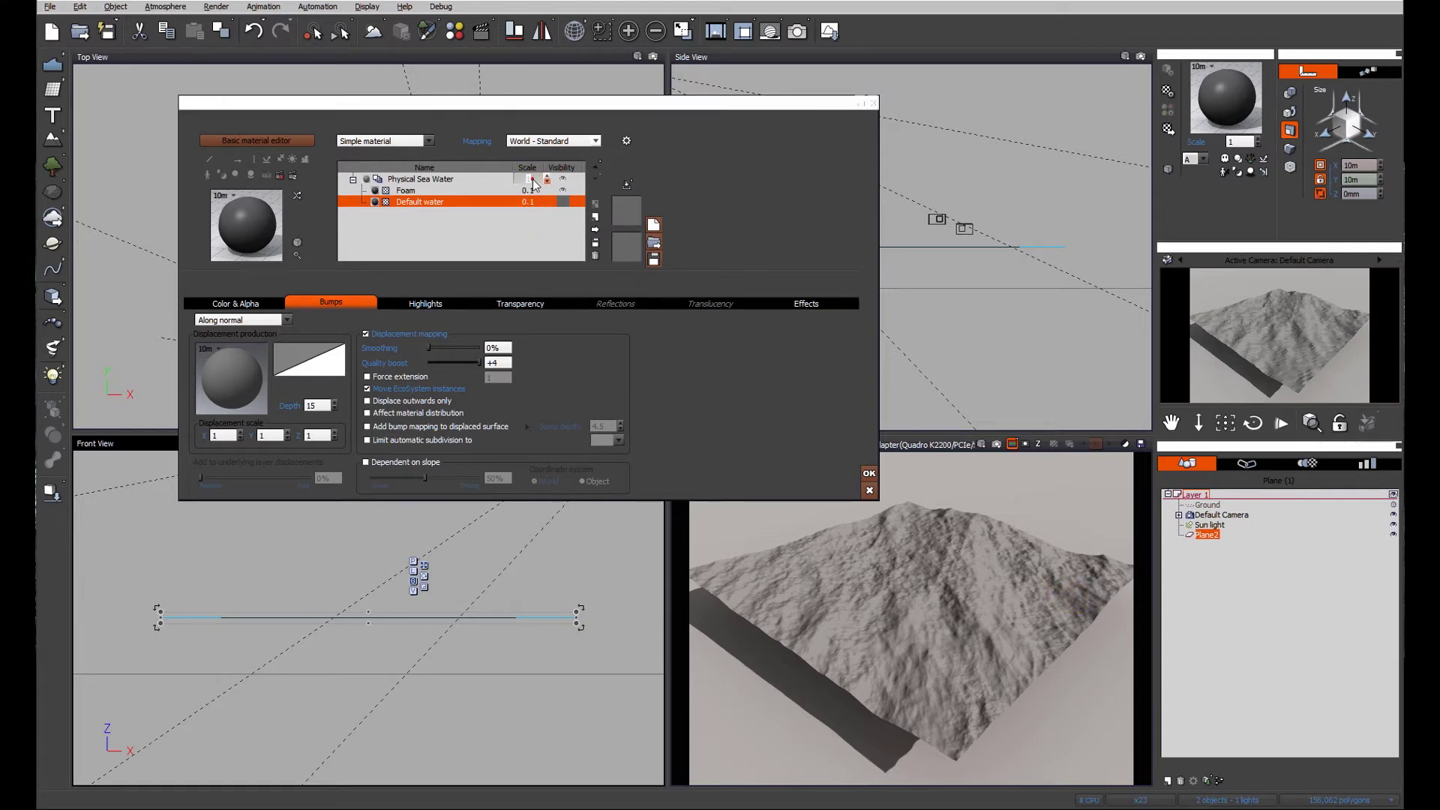
click(531, 179)
text(4)
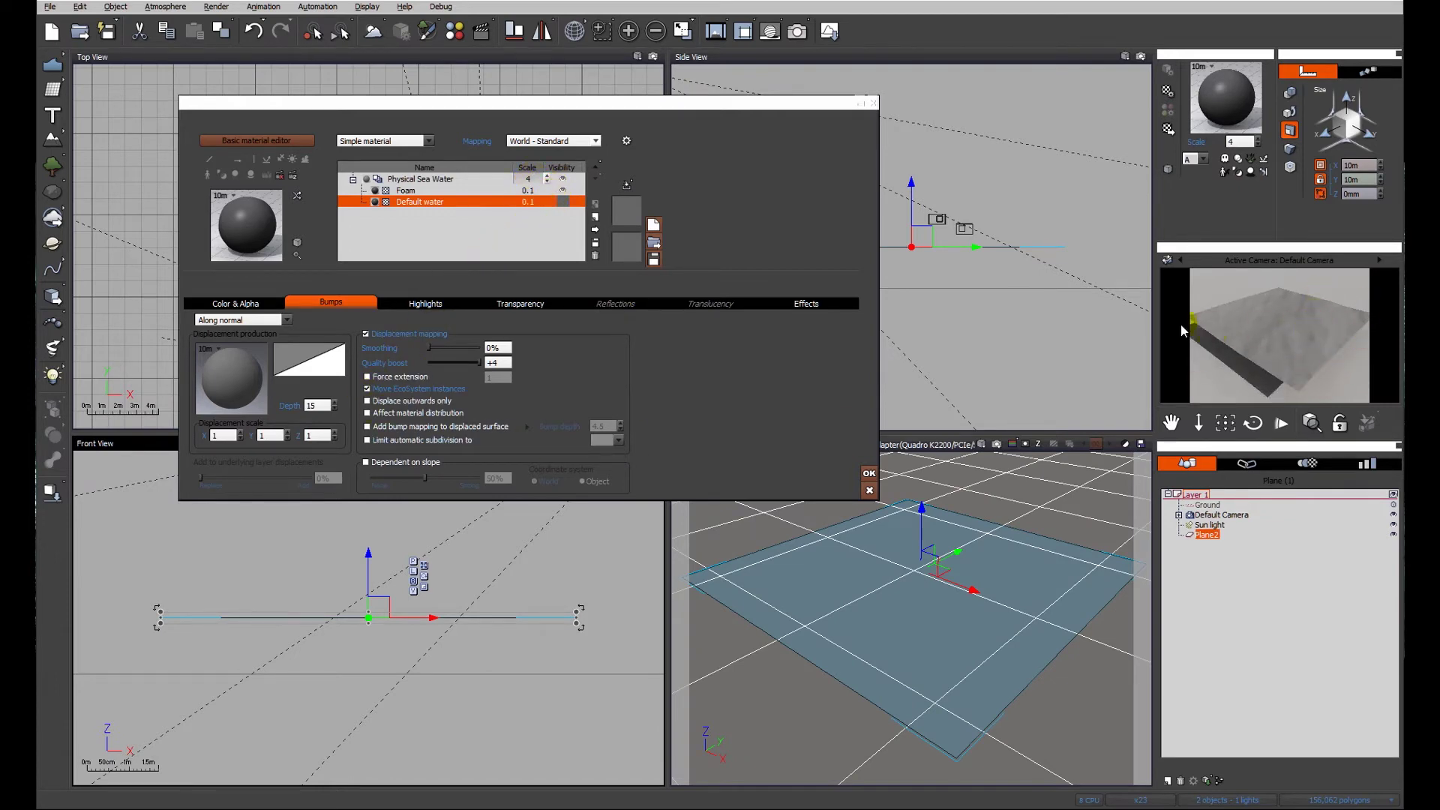
click(797, 36)
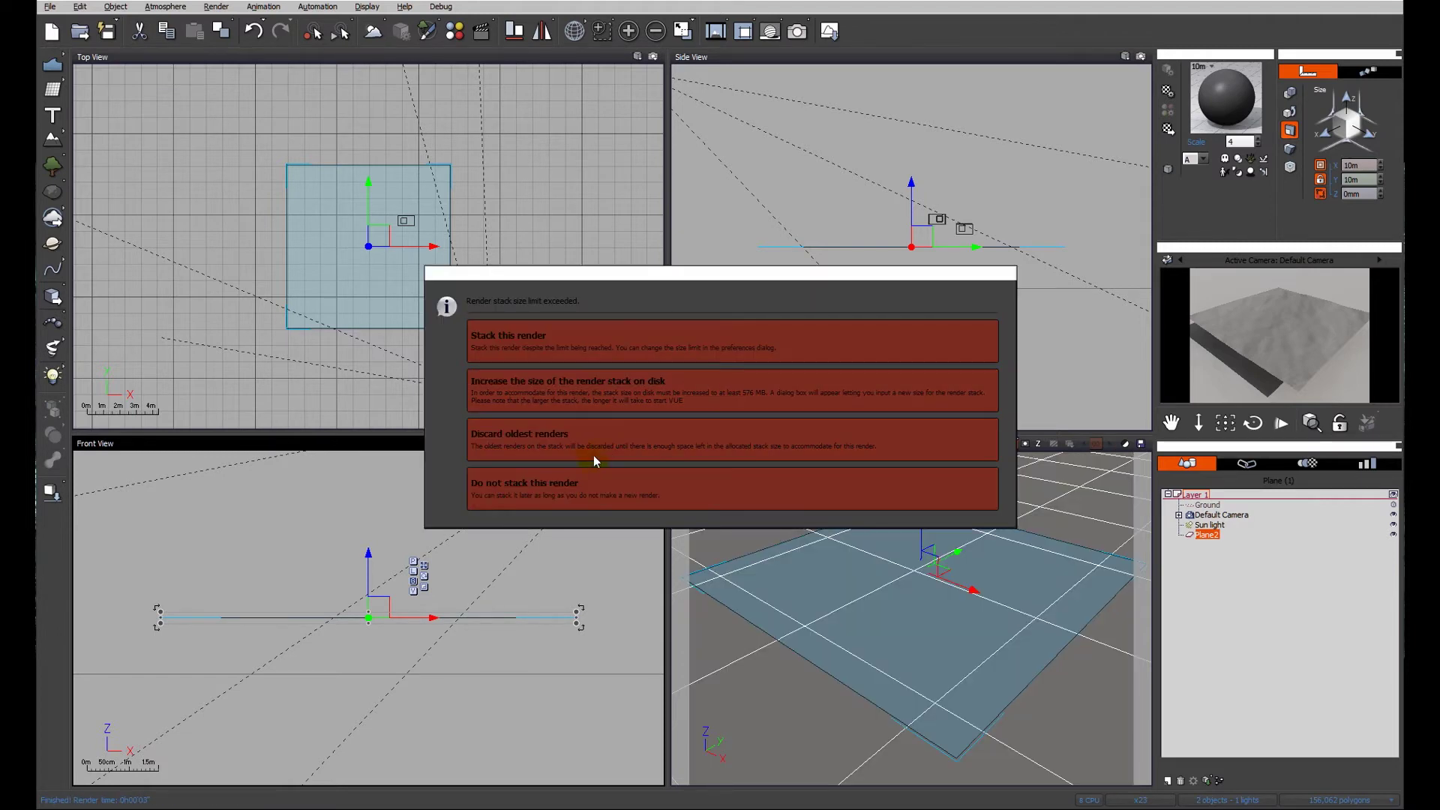
click(601, 440)
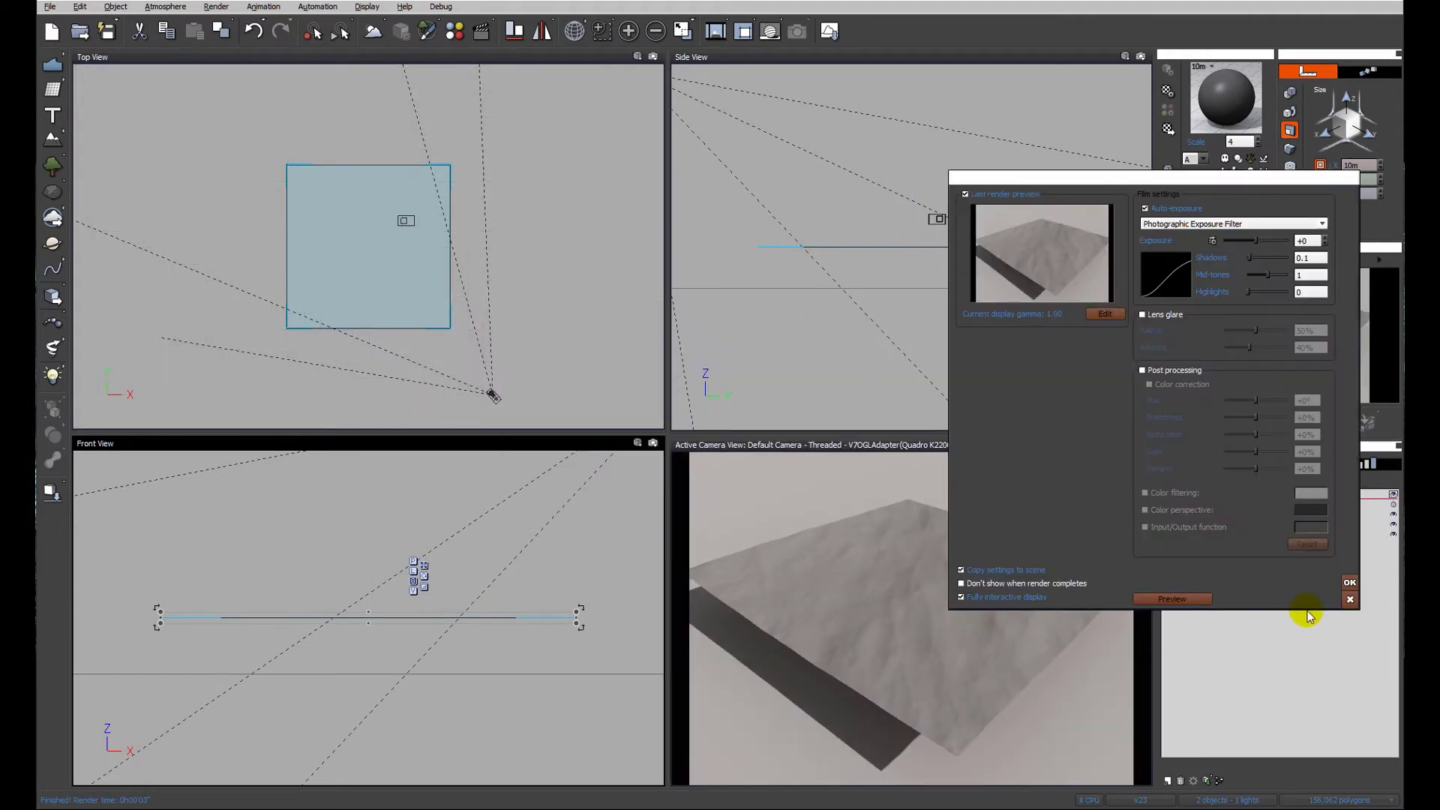
click(1349, 599)
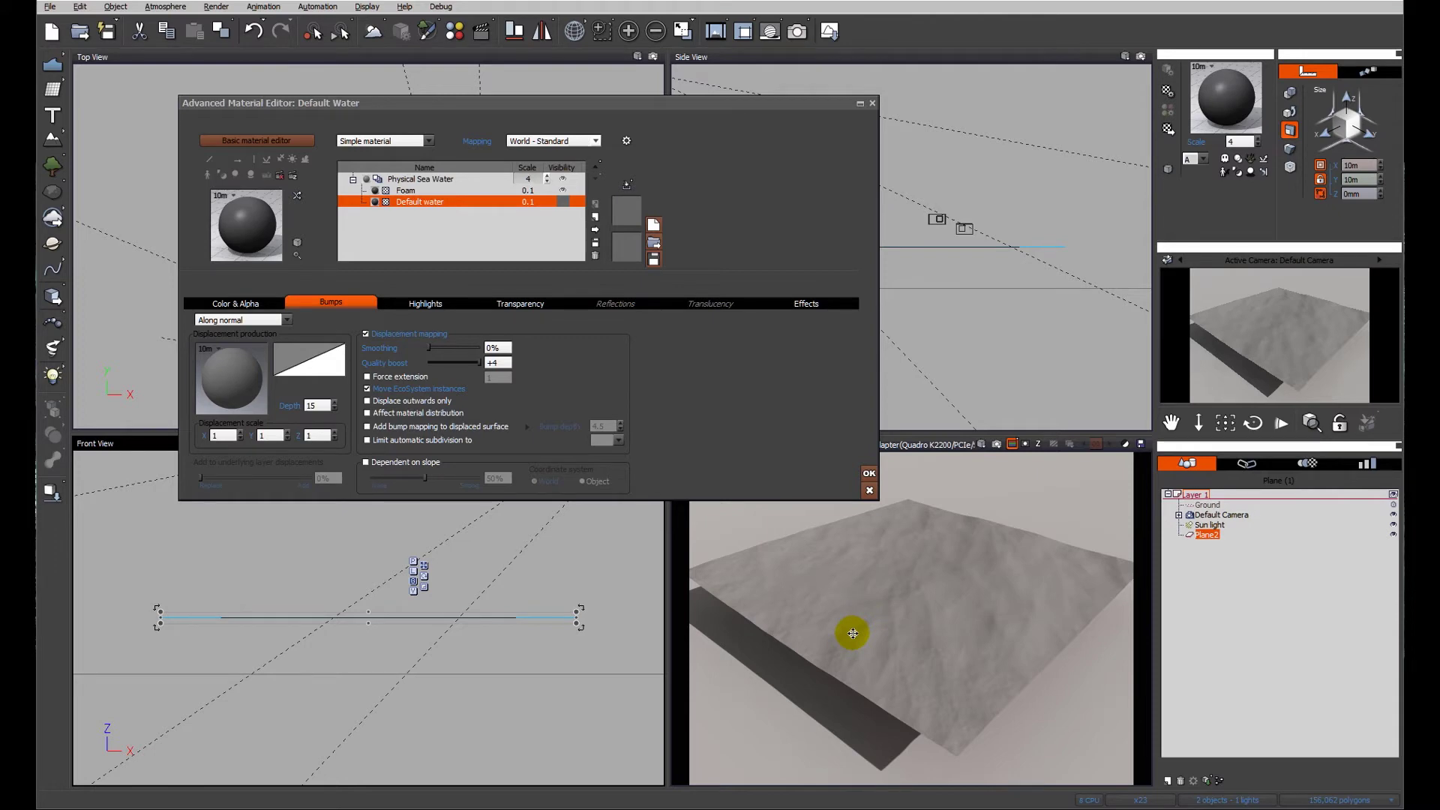
Open the Default water displacement function graph and spread out the Waves and output nodes
right_click(246, 375)
click(262, 385)
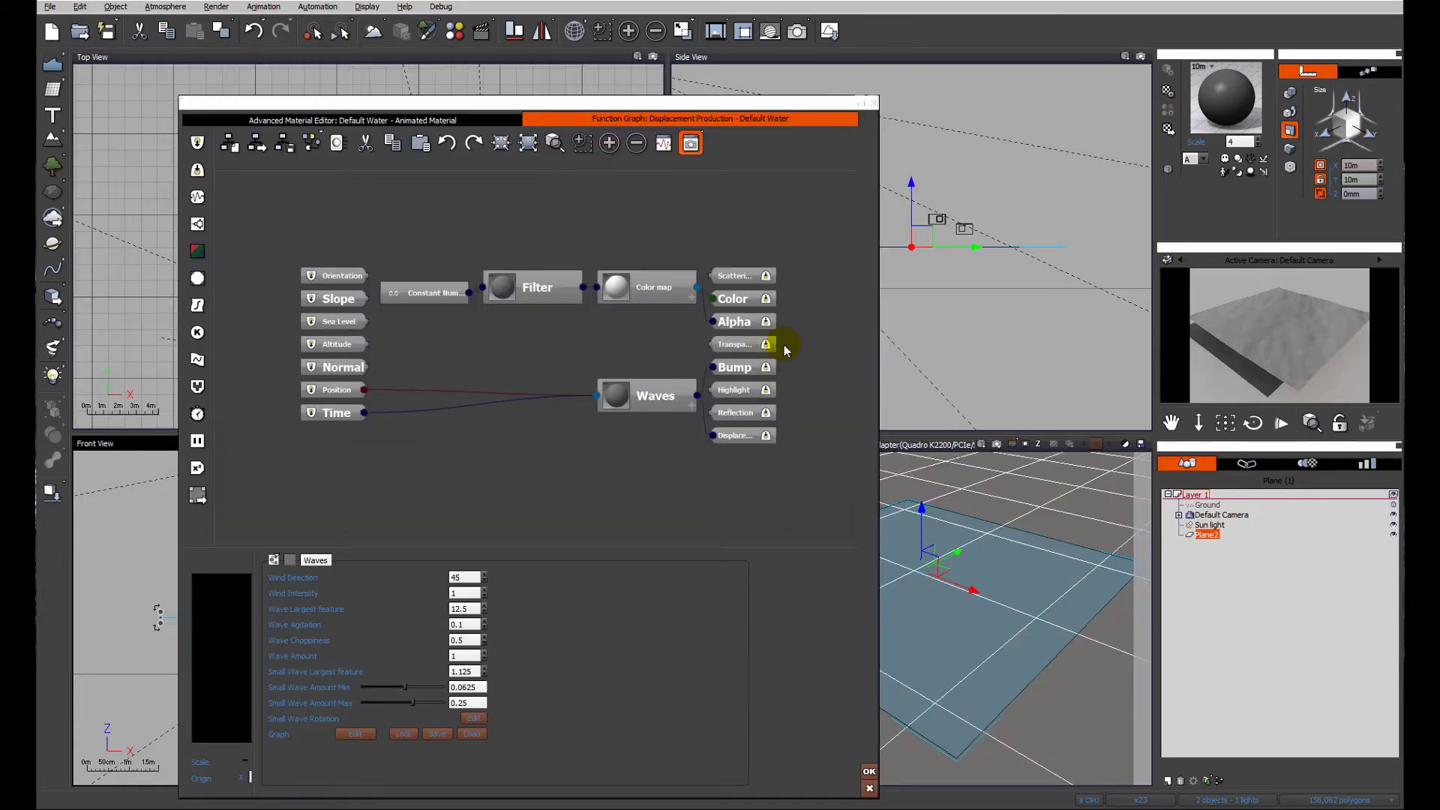
click(658, 397)
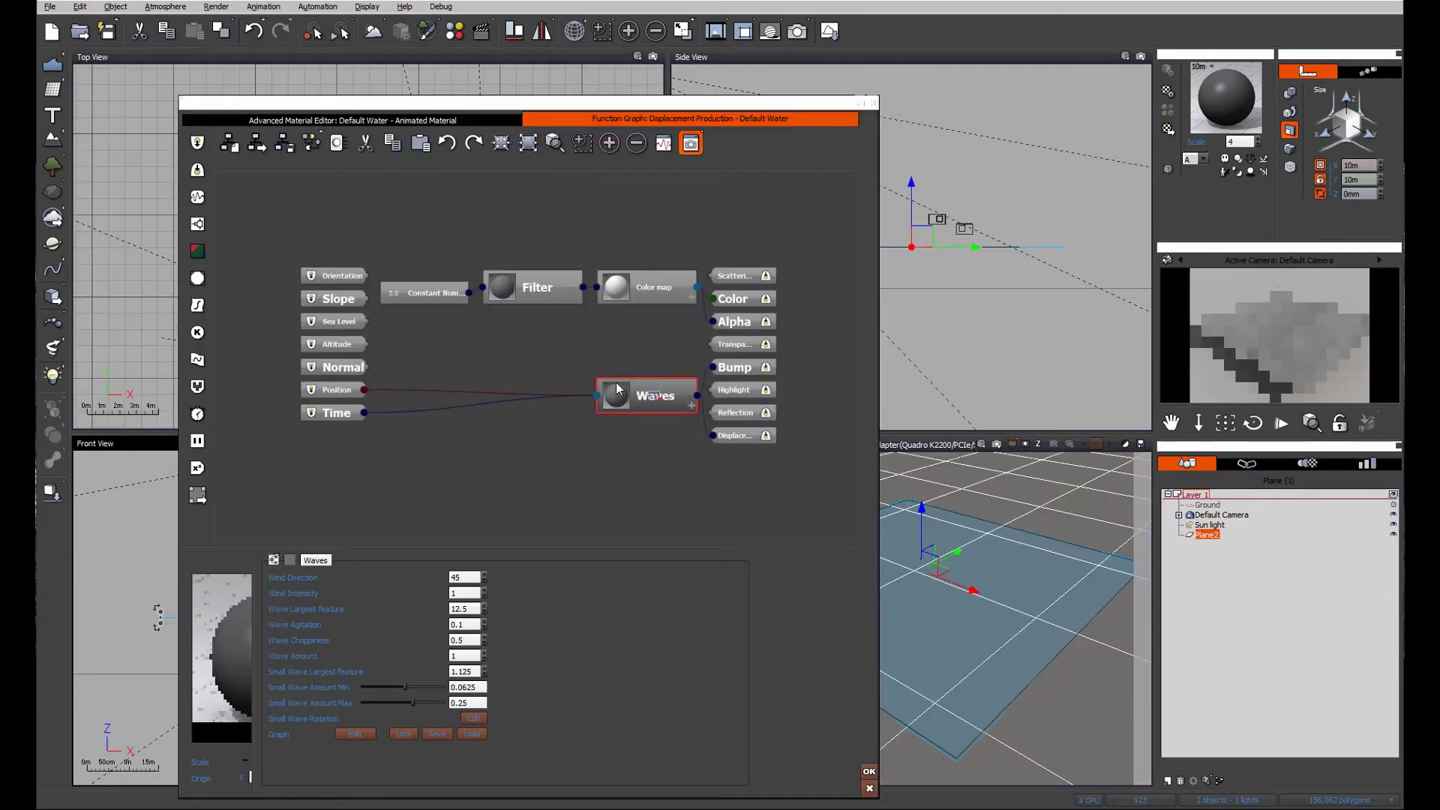
drag(655, 405, 516, 363)
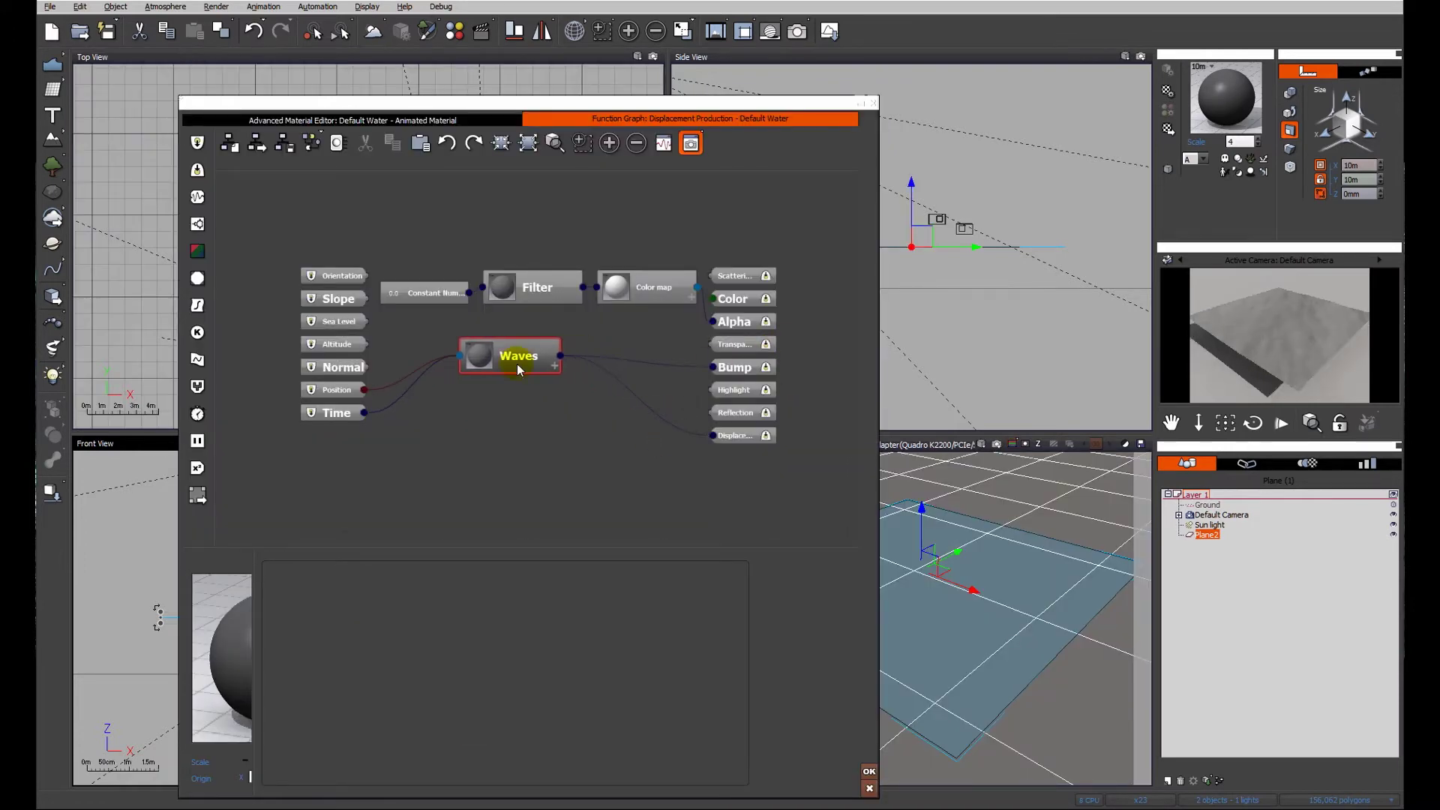
drag(746, 281, 841, 275)
click(540, 449)
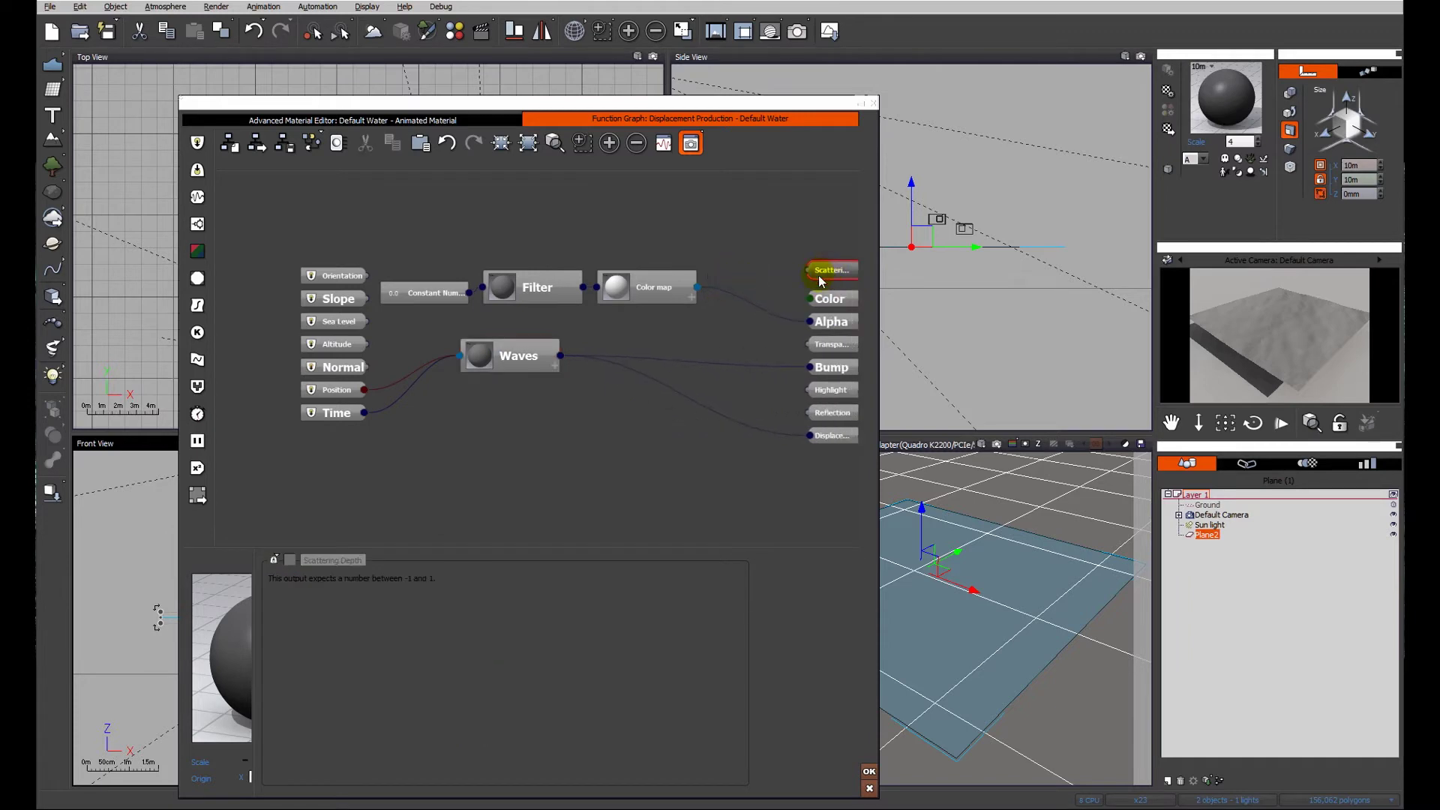
Add a Perlin Noises Value node below Waves in the displacement graph
right_click(510, 424)
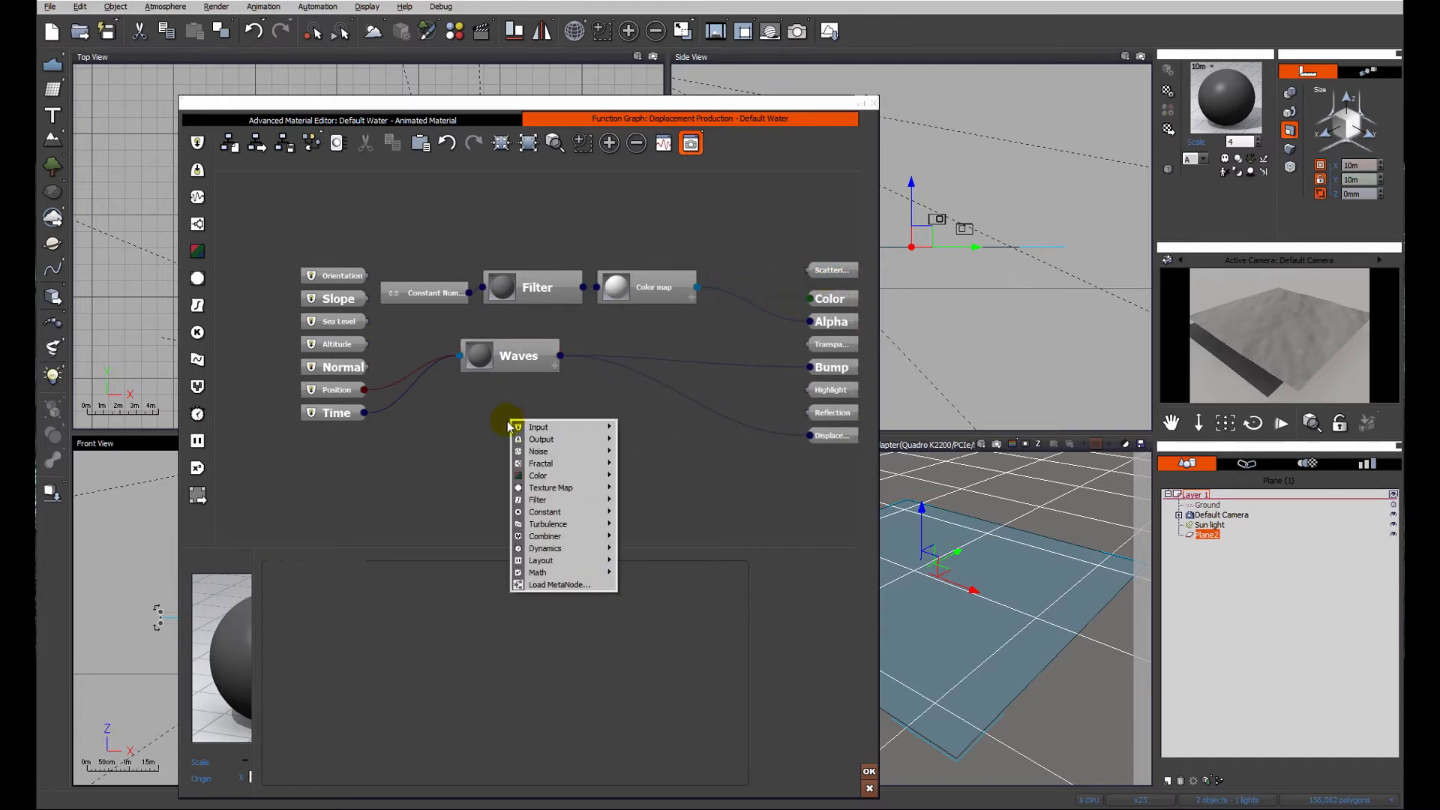
mouse_move(540, 450)
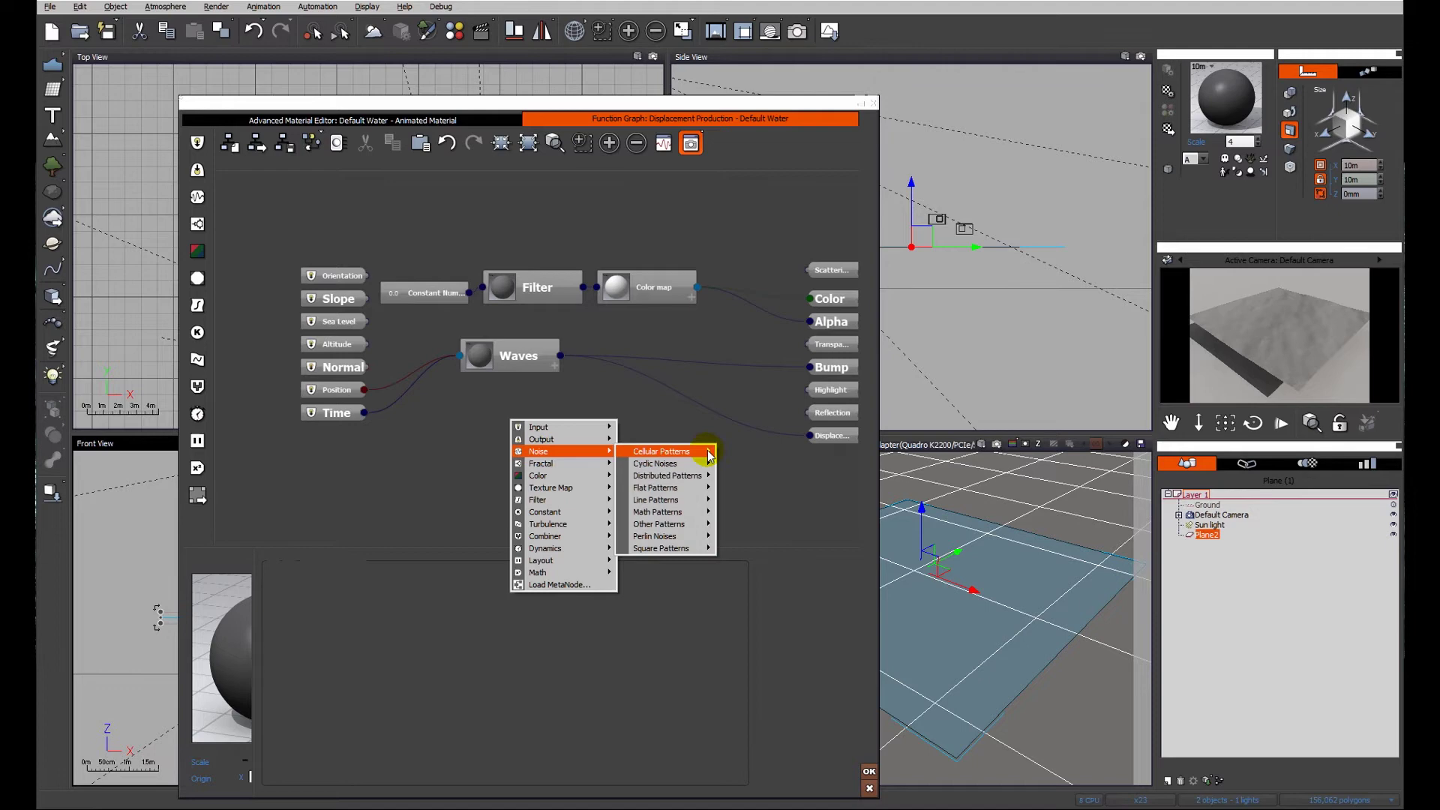
mouse_move(679, 536)
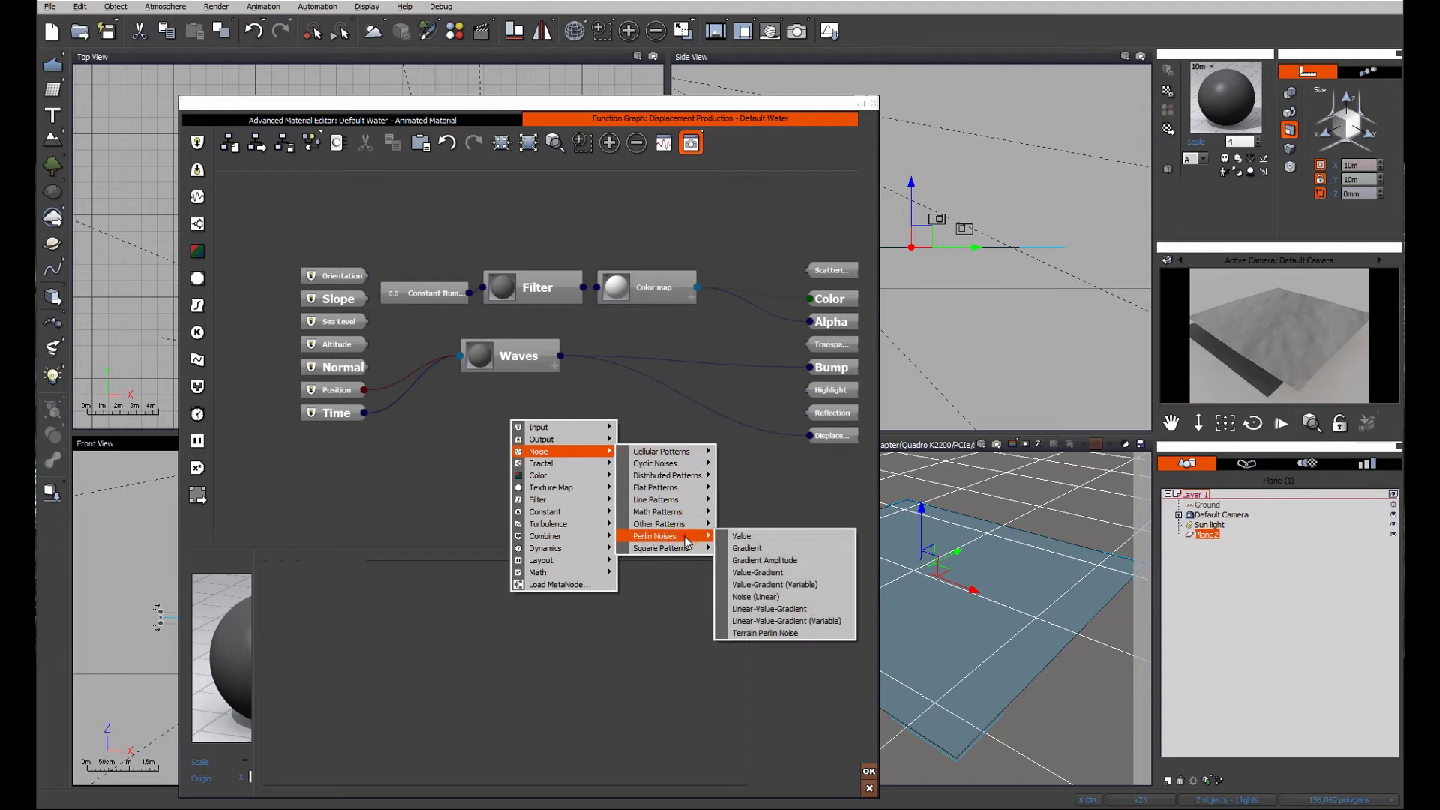
click(740, 537)
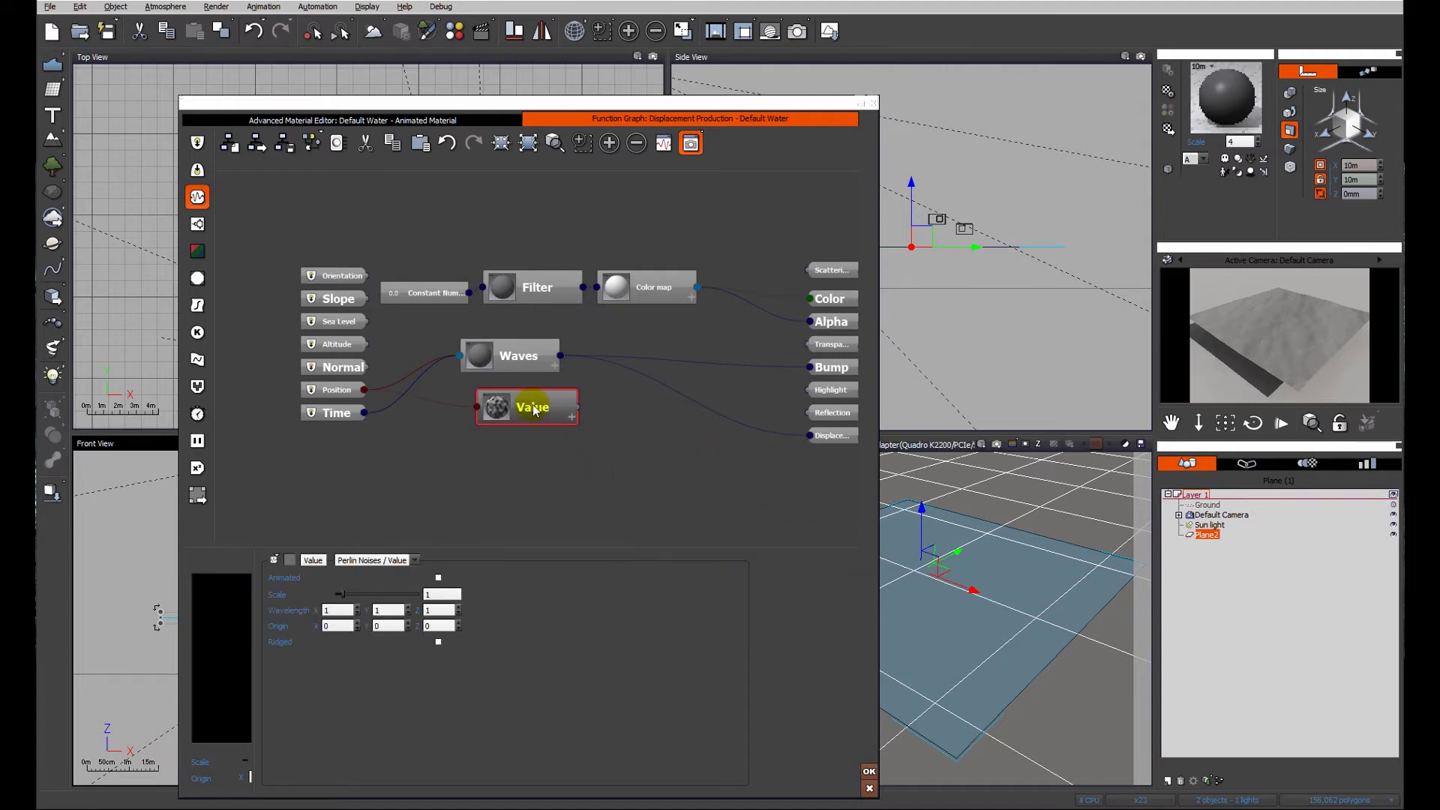
drag(538, 410, 555, 435)
click(583, 492)
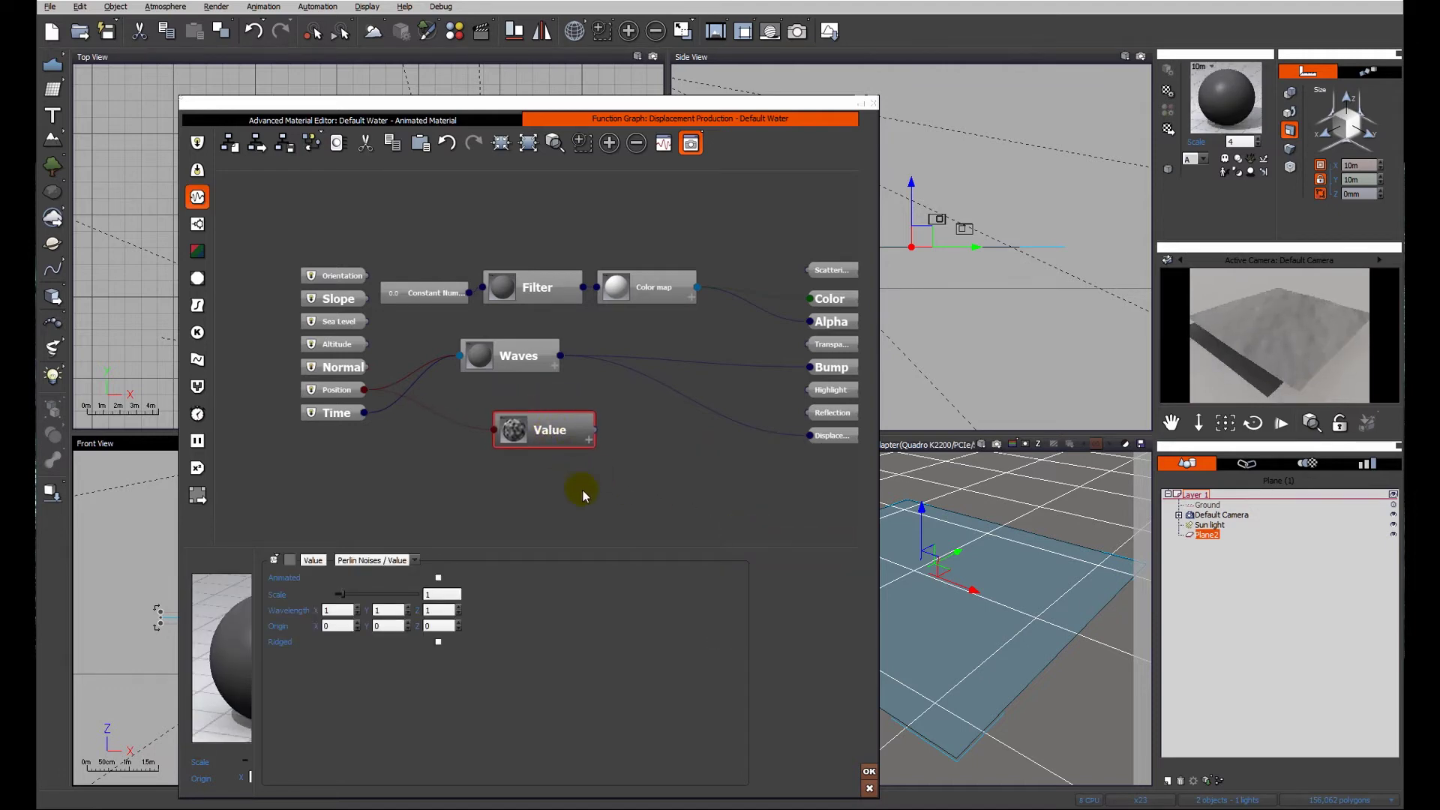
Insert a Blender node feeding the Bump output
click(830, 369)
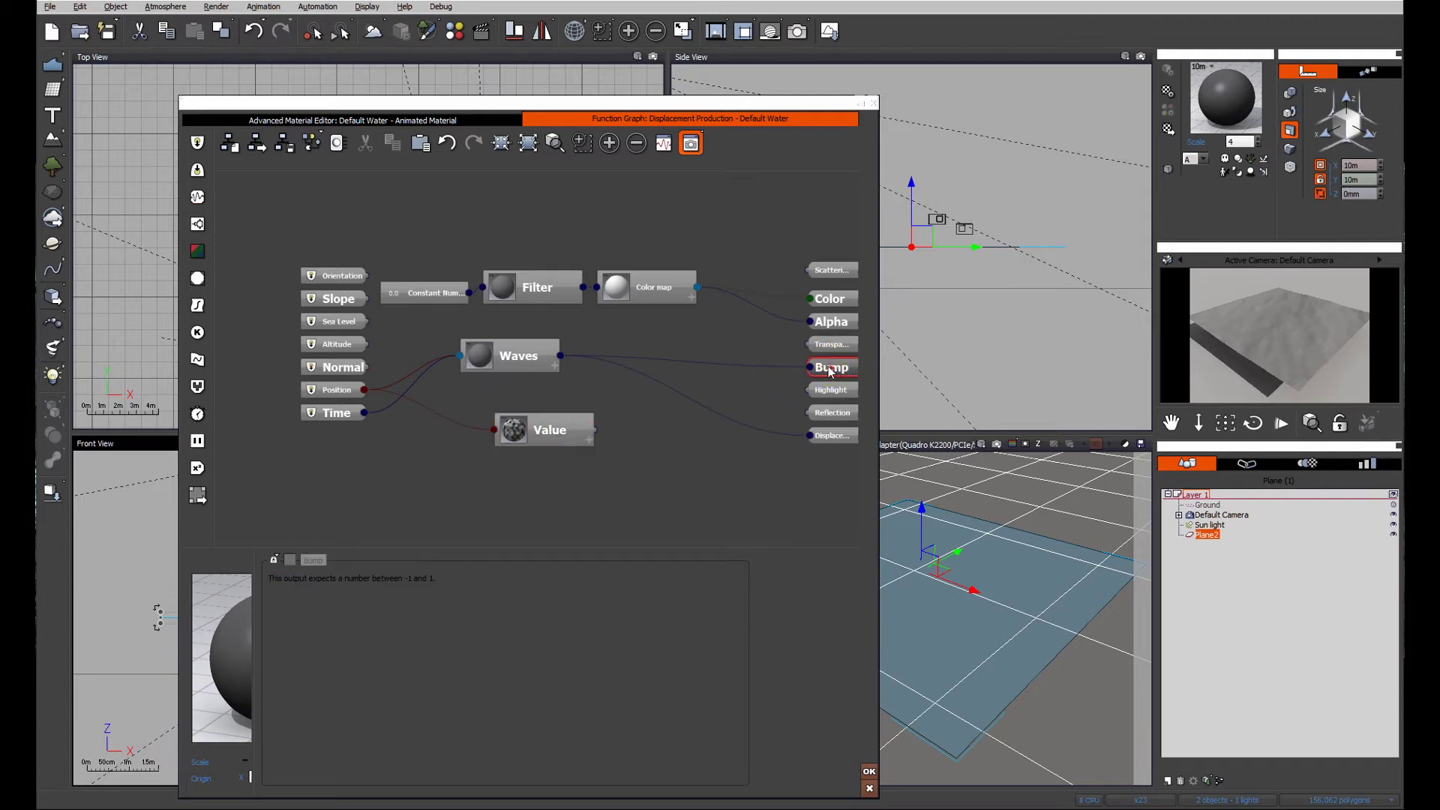
click(197, 386)
click(734, 367)
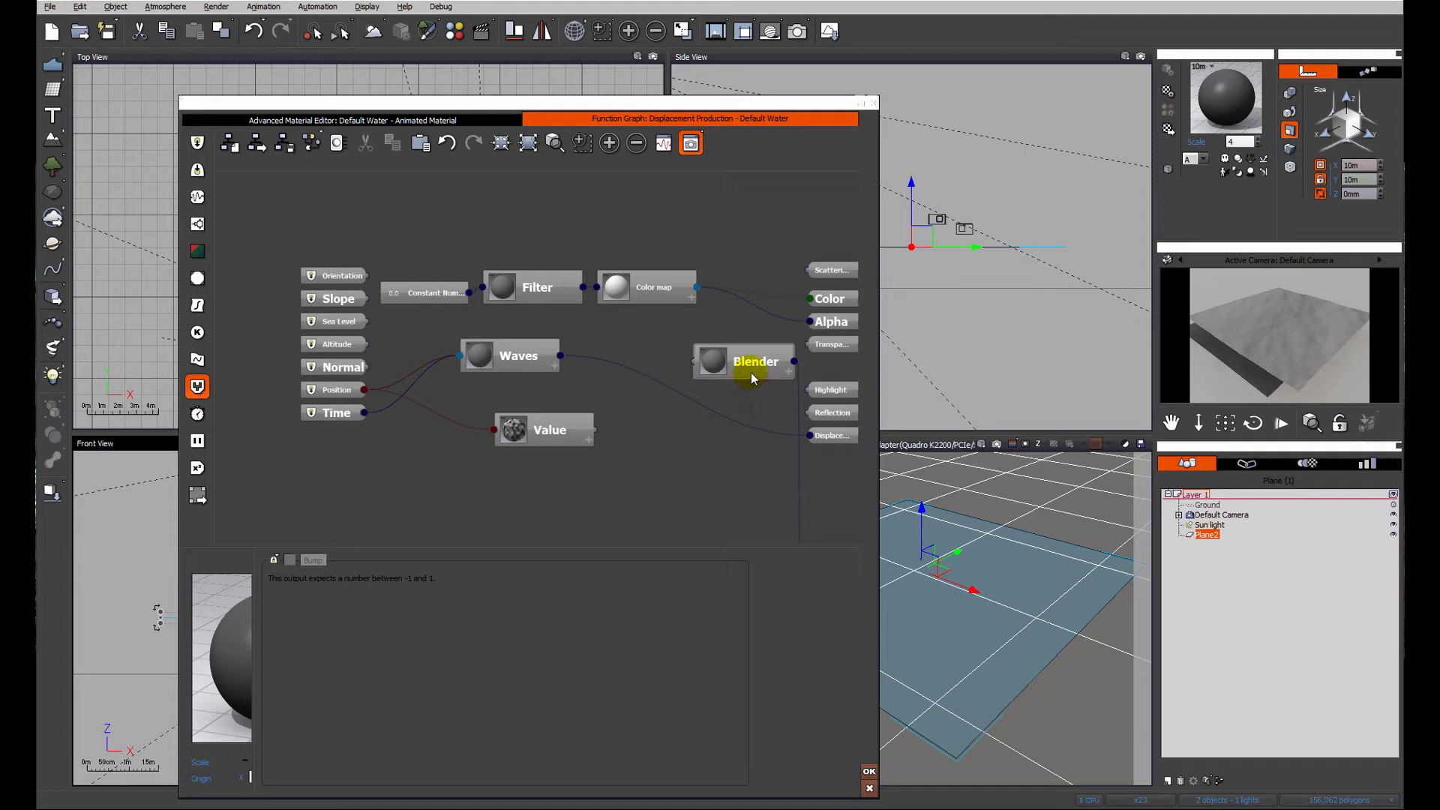
Zoom out, pan and zoom back in on the Waves, Value and Blender nodes
scroll(709, 397, down, 5)
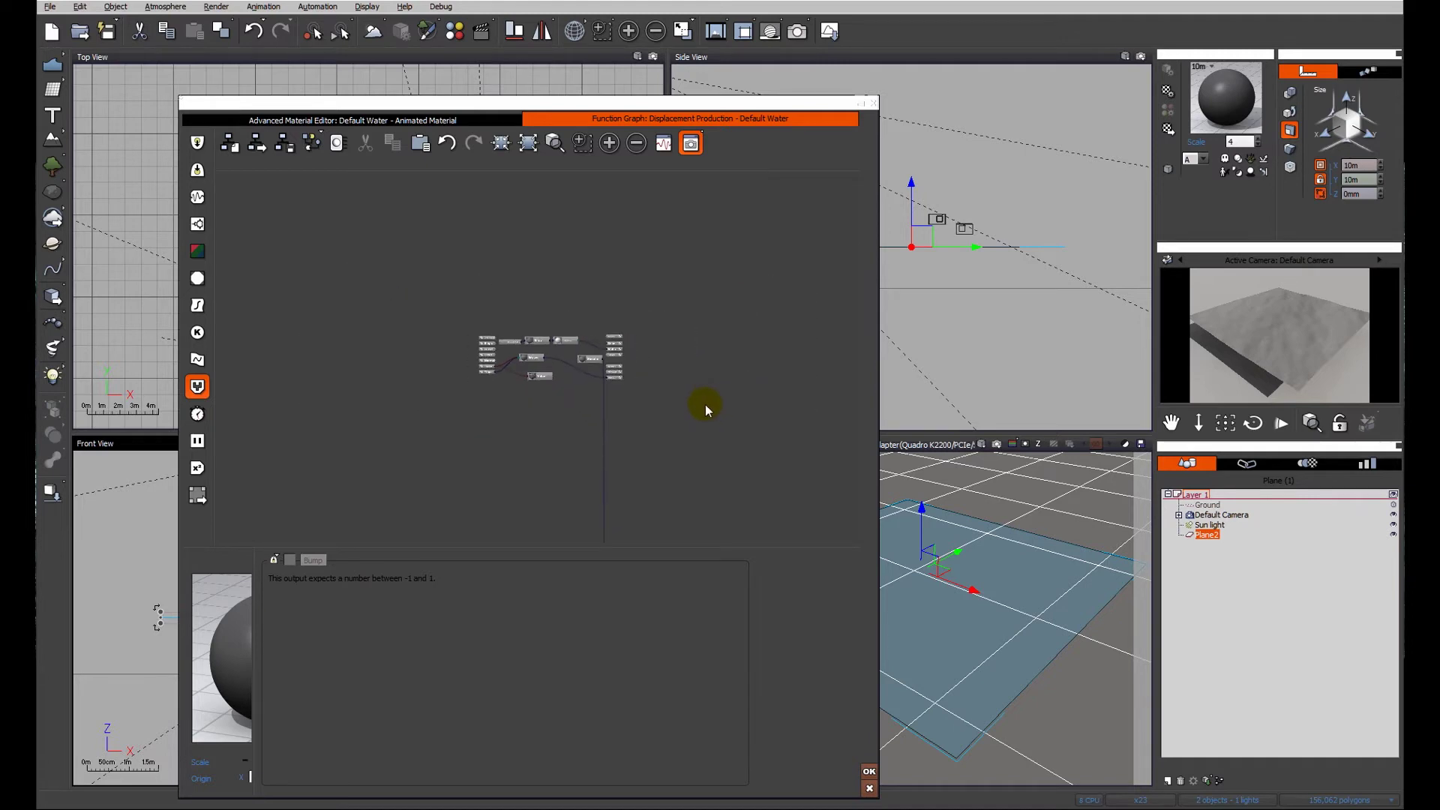
drag(705, 404, 627, 286)
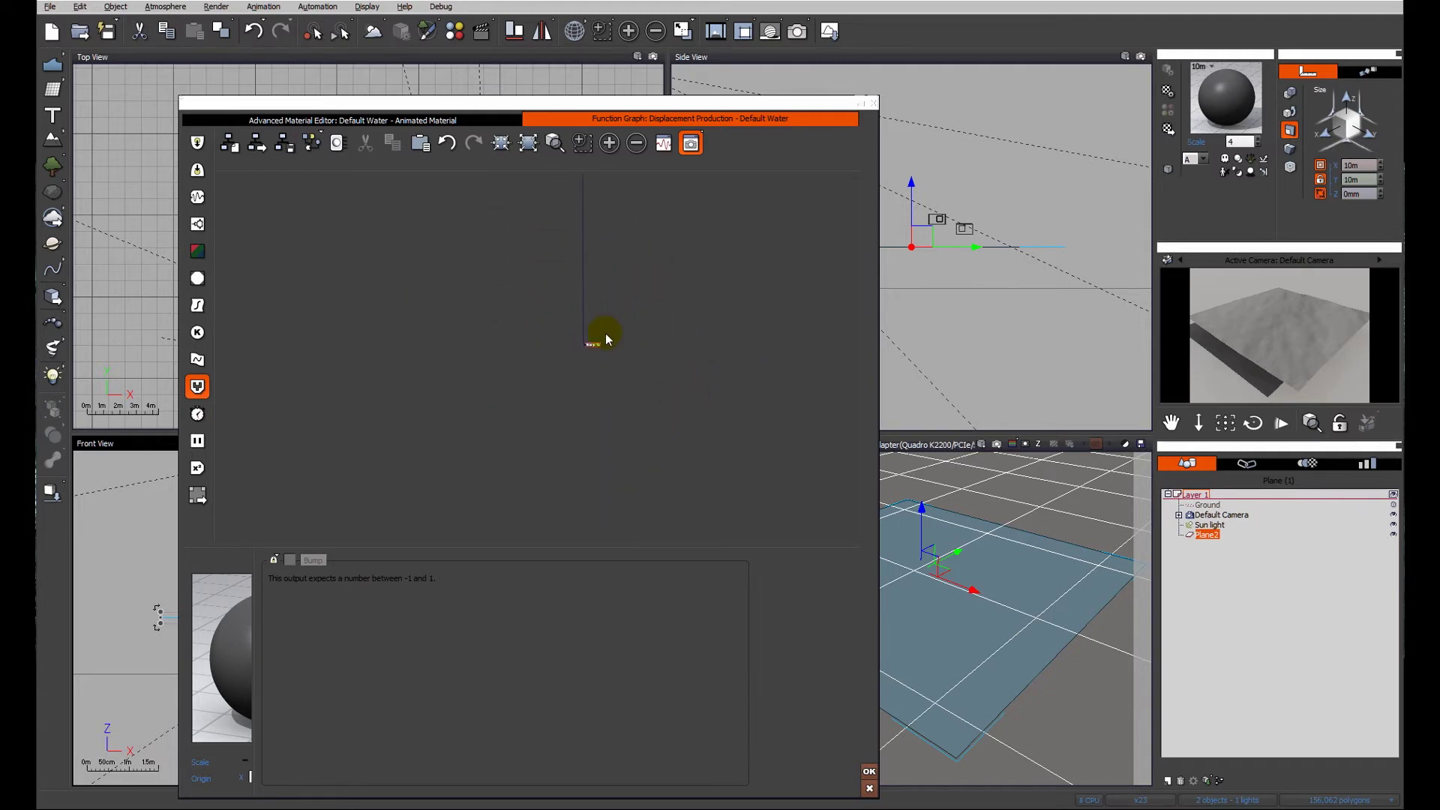
drag(622, 352, 606, 221)
drag(601, 272, 705, 427)
scroll(655, 393, up, 5)
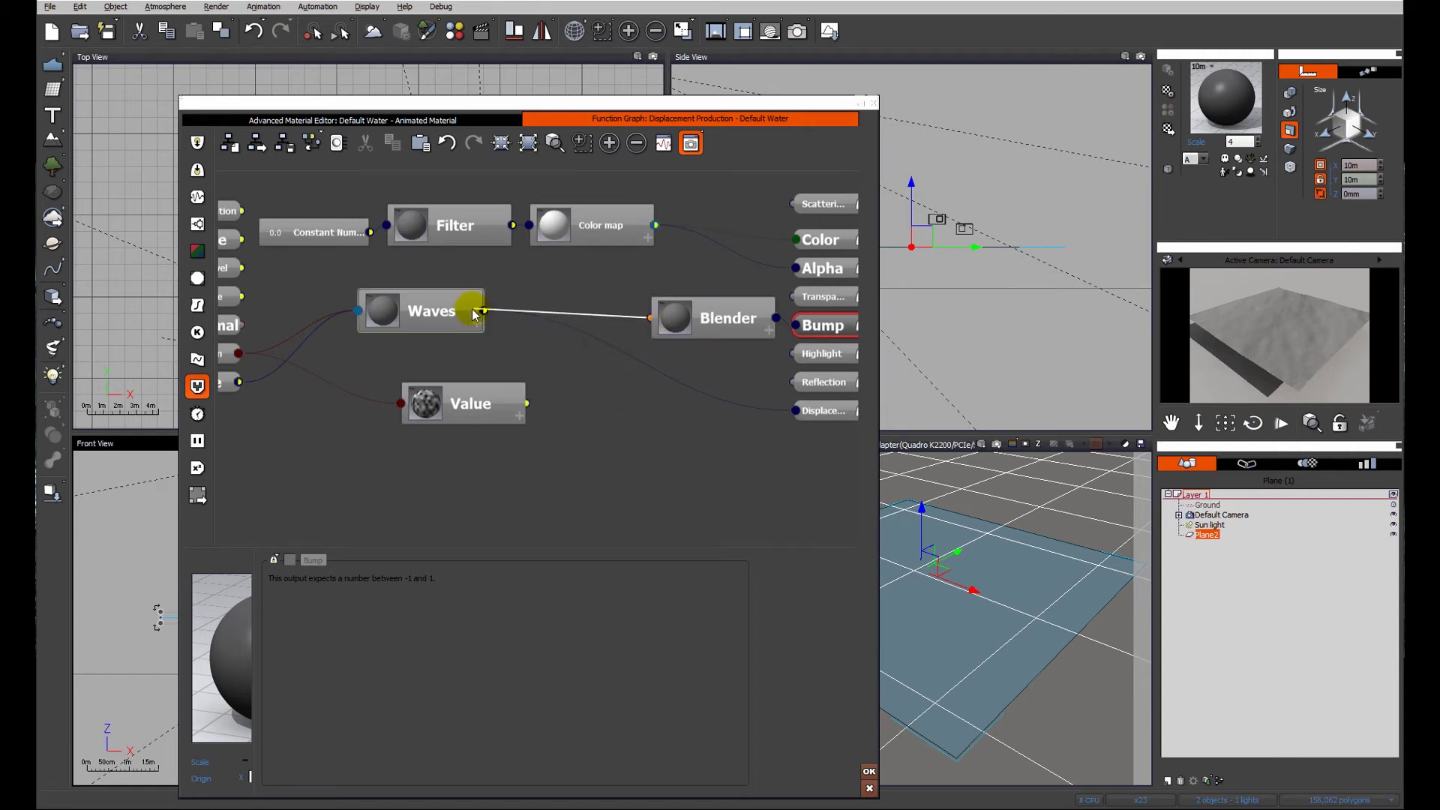
Connect Waves into Blender and Blender into Displacement, with blend ratio raised to 1
drag(484, 311, 525, 404)
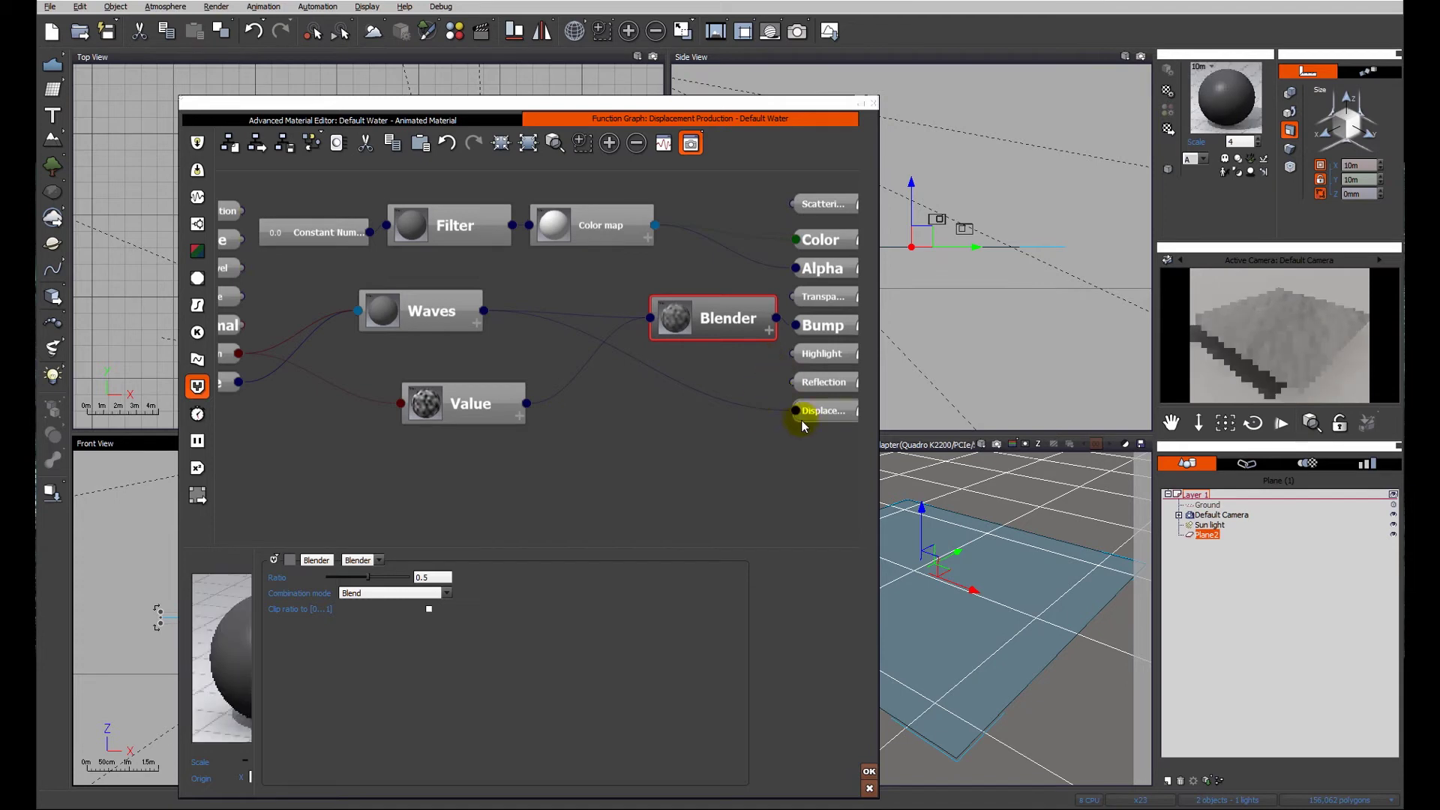
drag(795, 411, 707, 358)
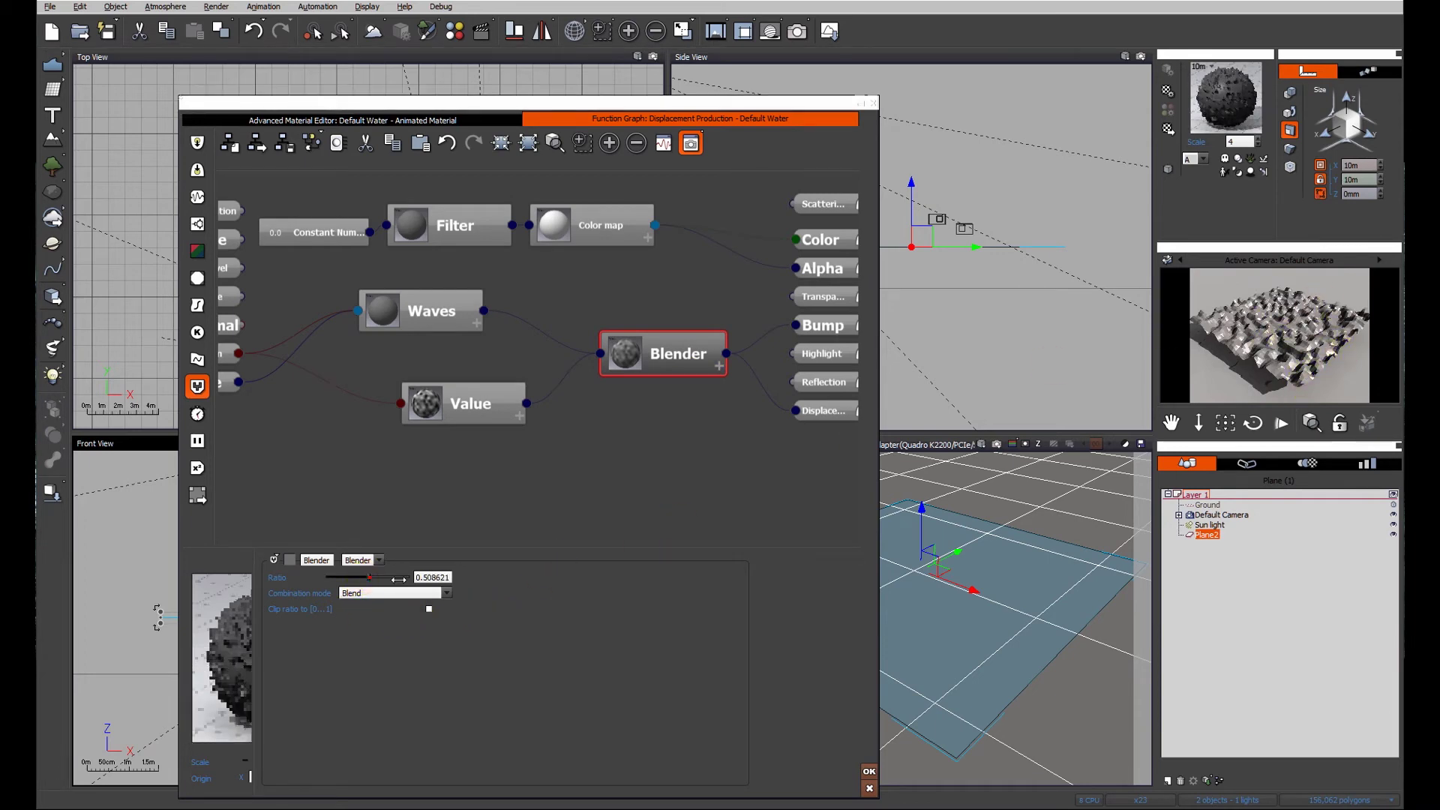
drag(366, 579, 537, 618)
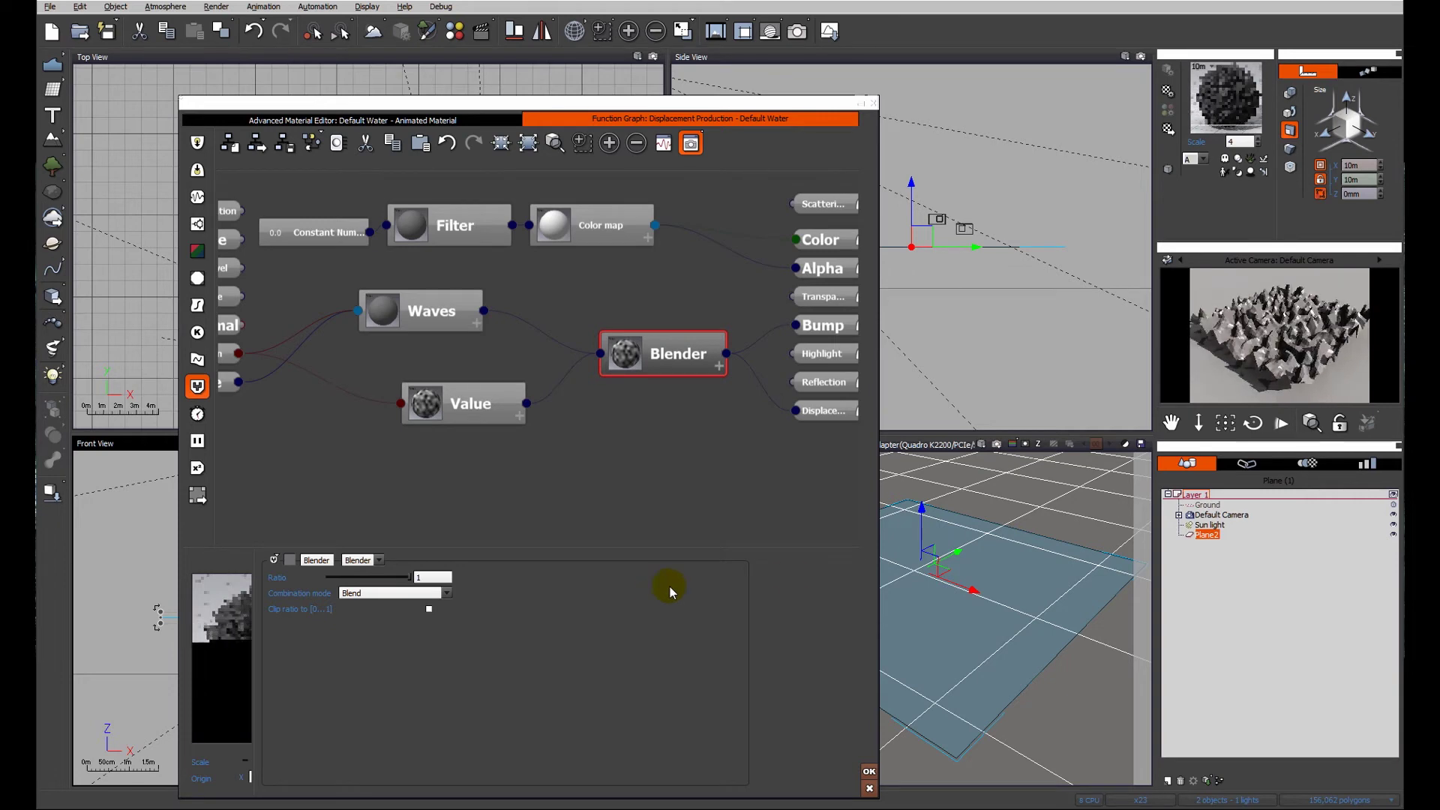
Set the Value noise node's X wavelength to 5
click(483, 413)
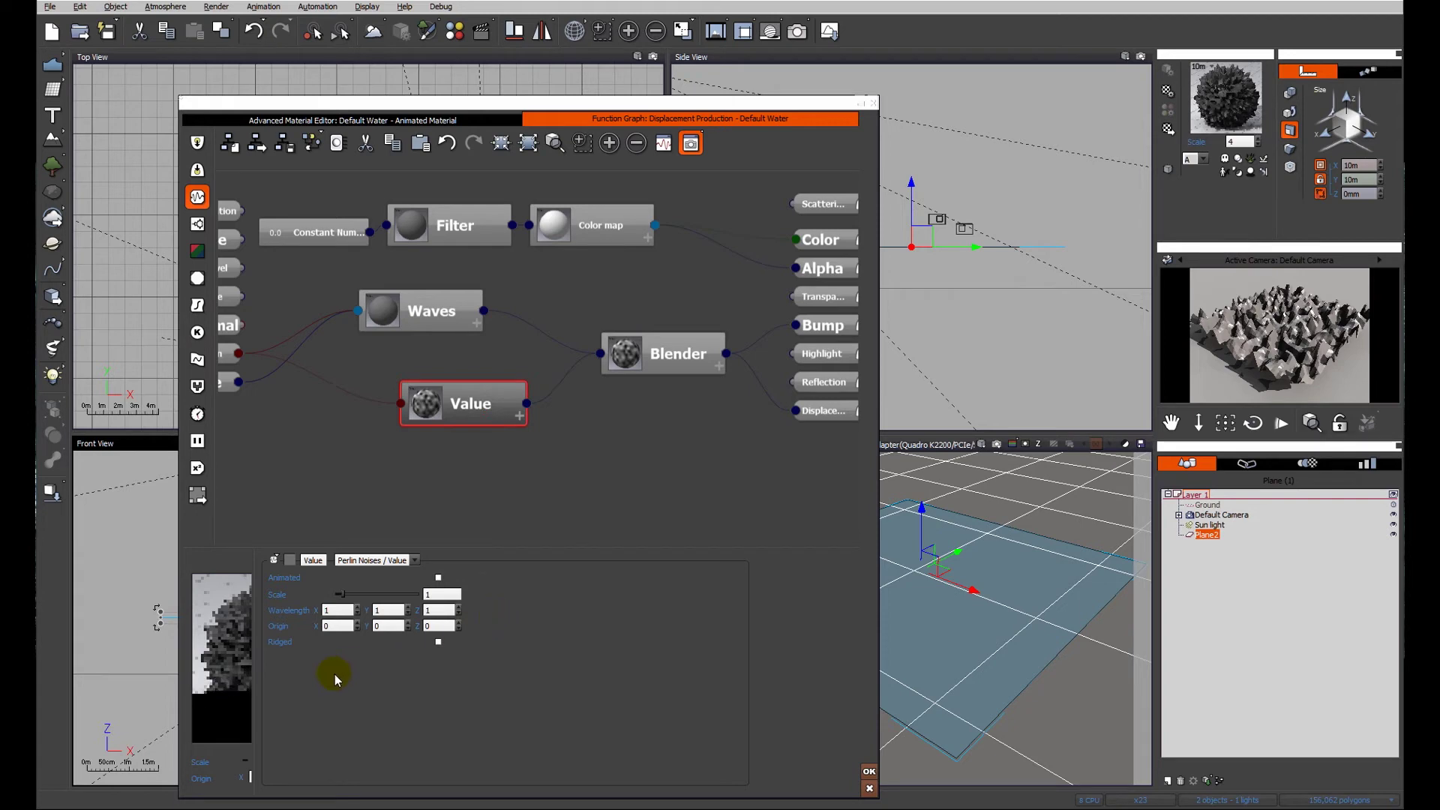
click(341, 611)
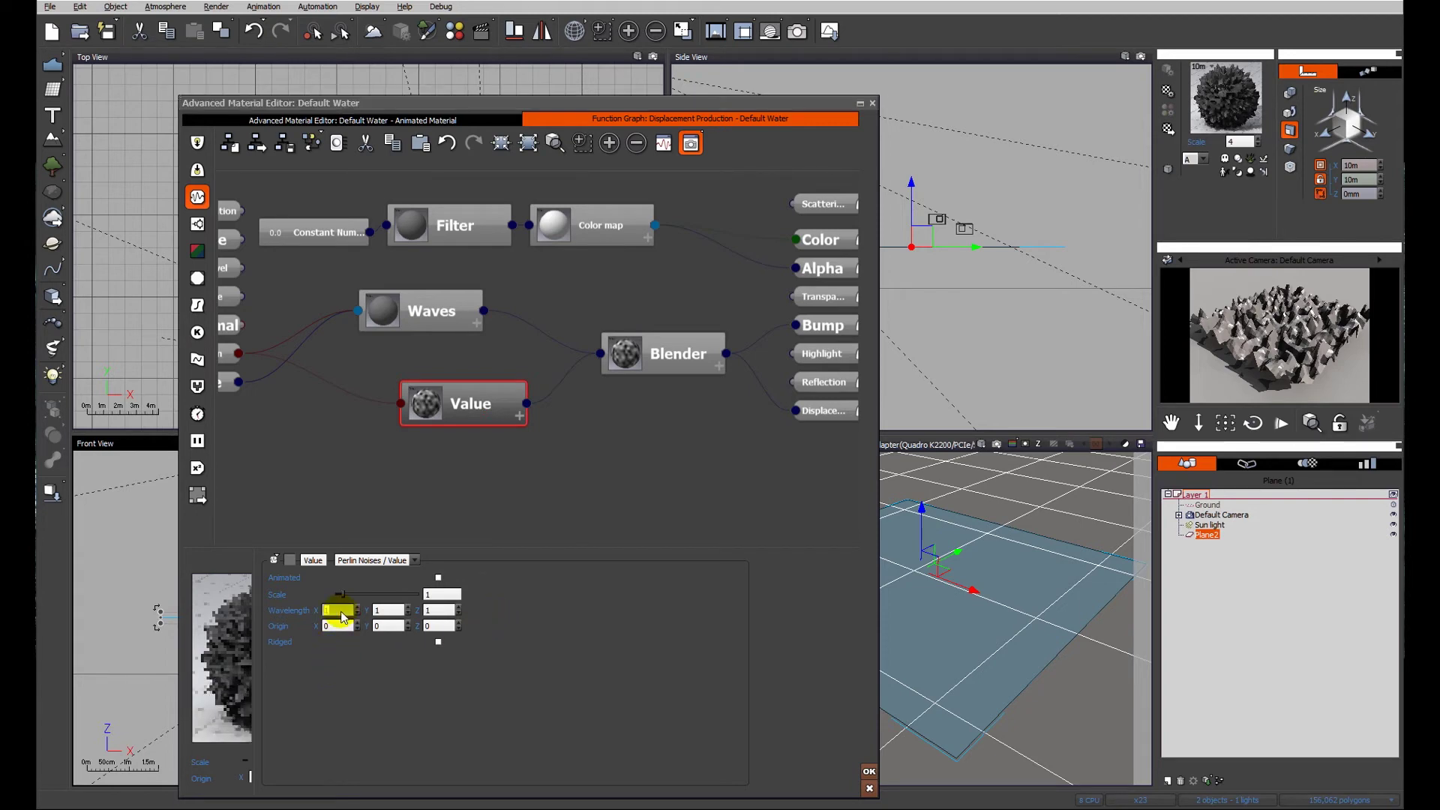
text(5)
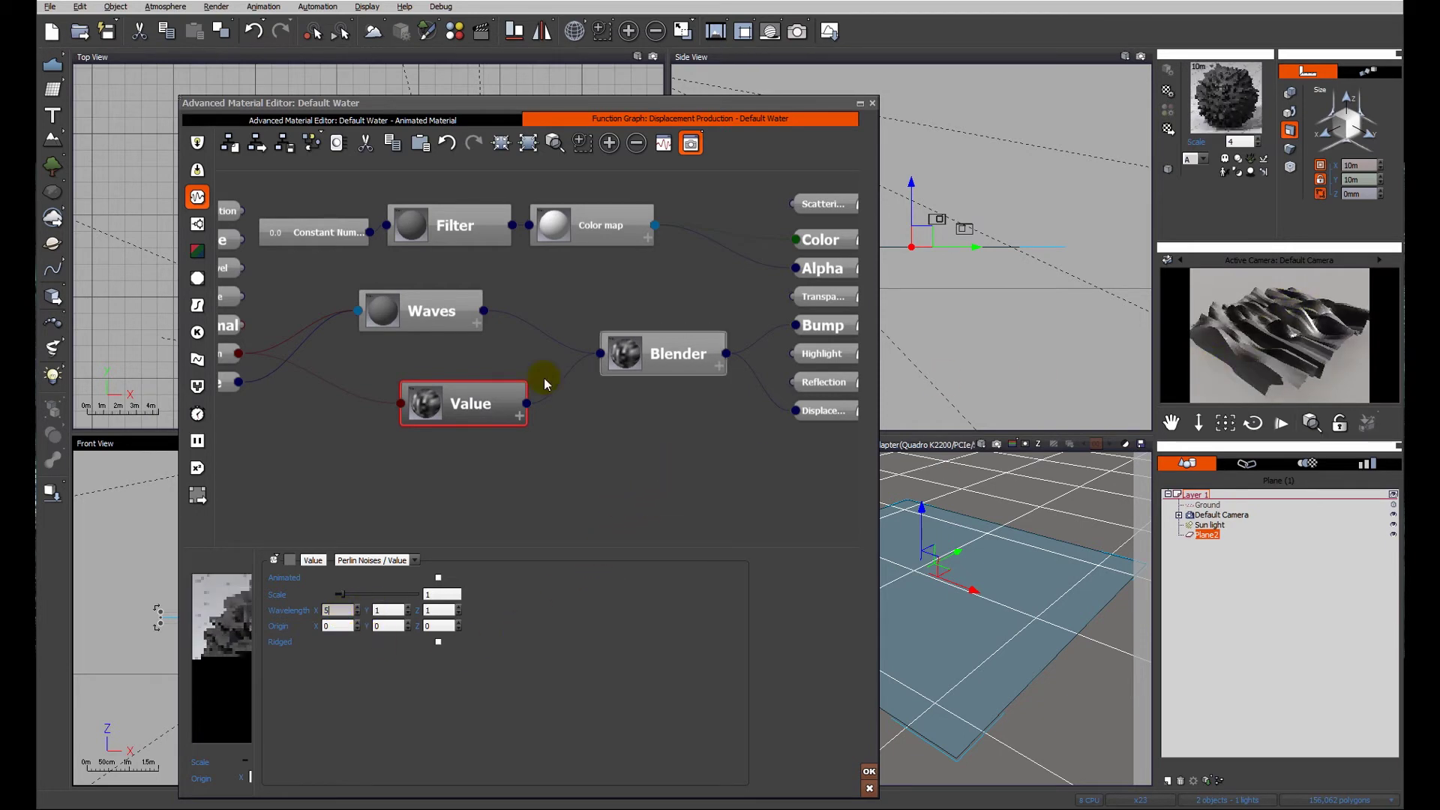
In the Bumps tab, lower the Default Water displacement depth from 15 to 5
click(365, 124)
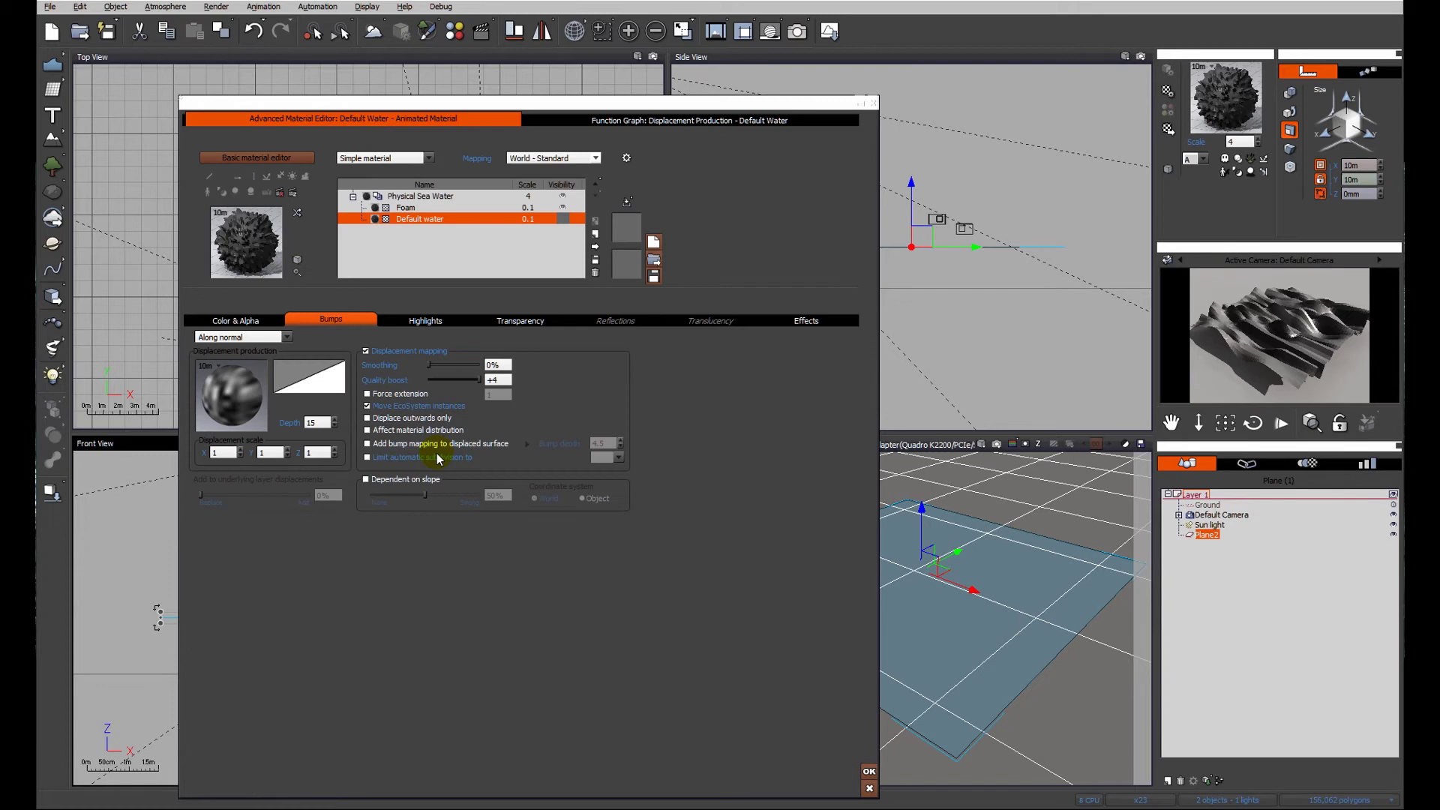
double_click(320, 422)
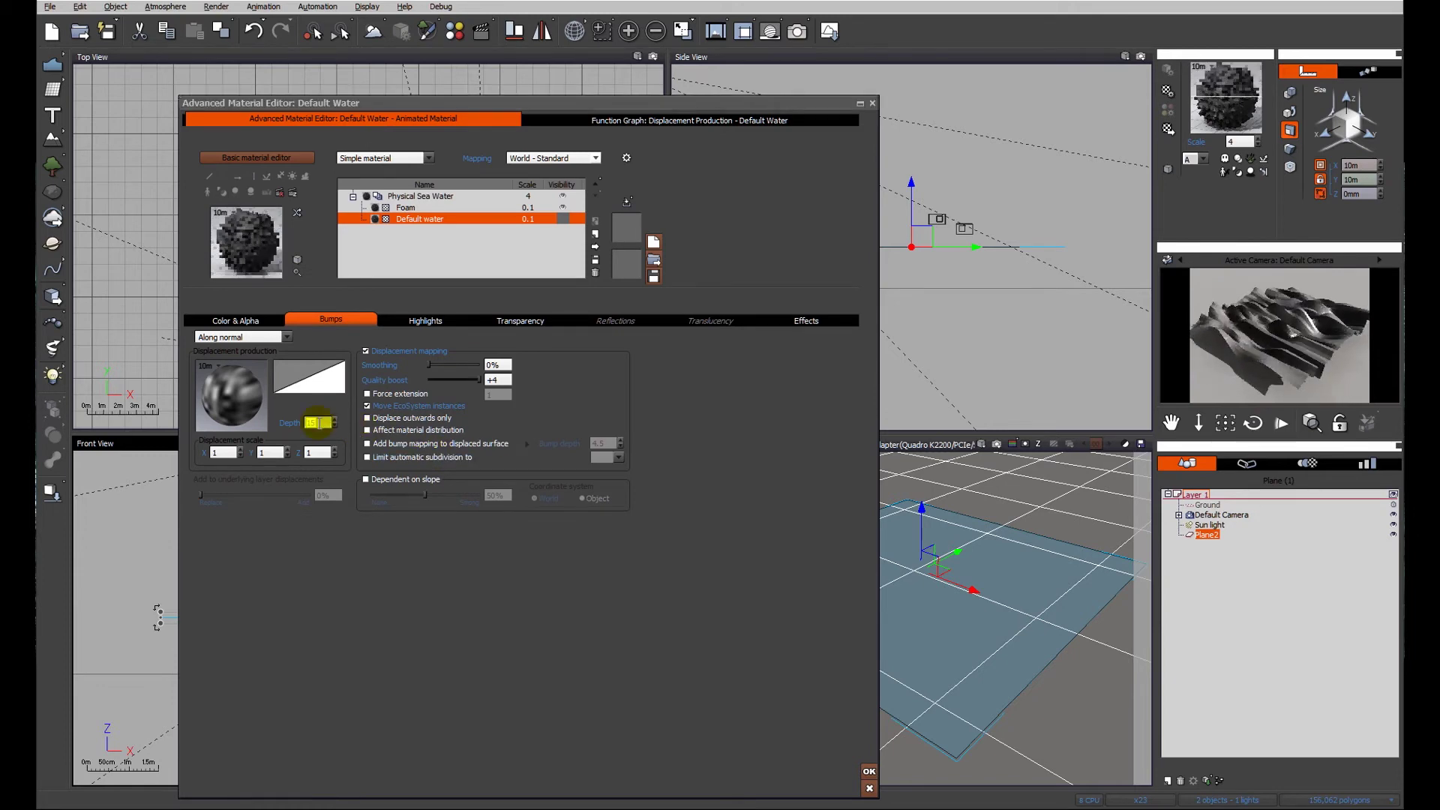
text(5)
key(Return)
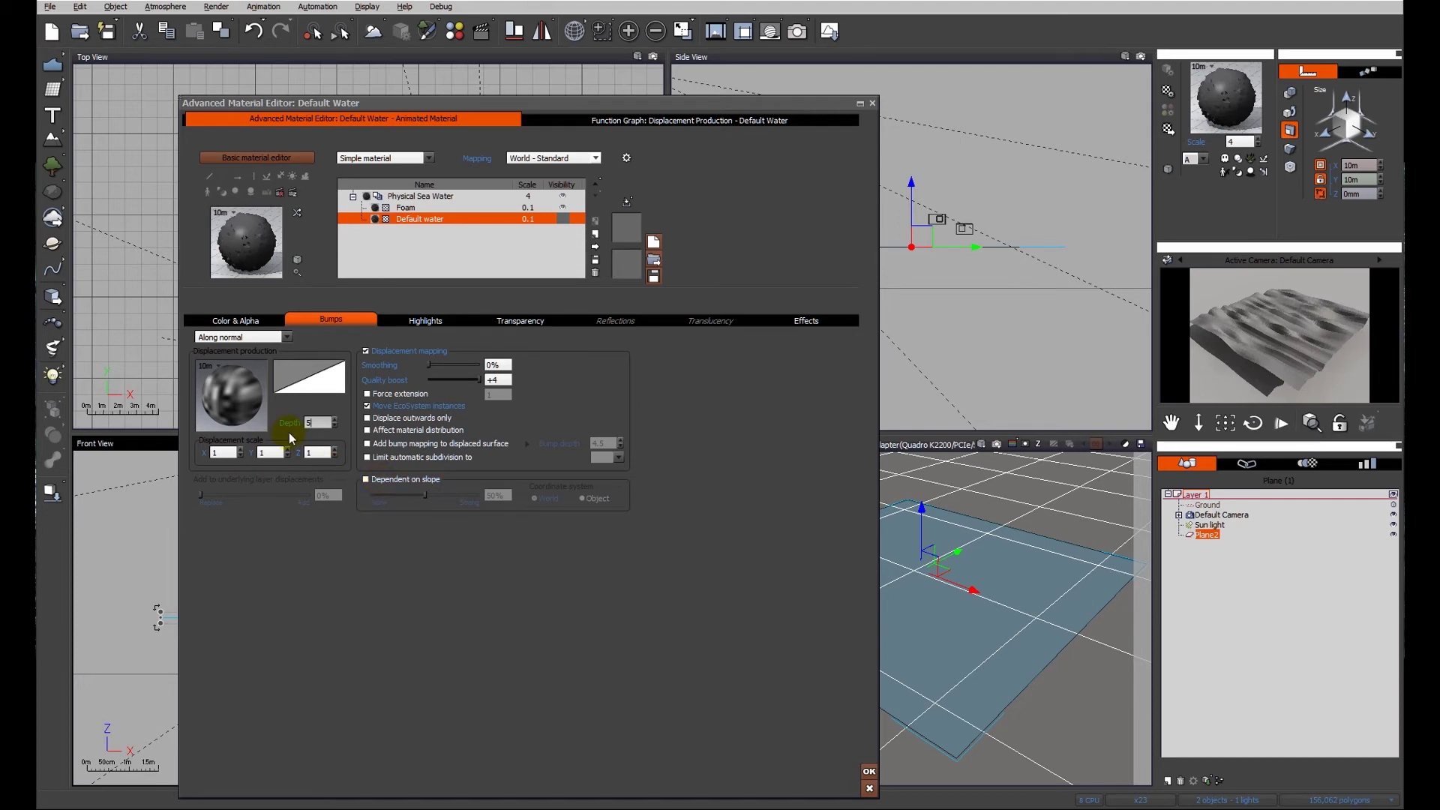
Reduce the depth to 2, render to check the waves, then enter 1
double_click(318, 423)
text(2)
key(Return)
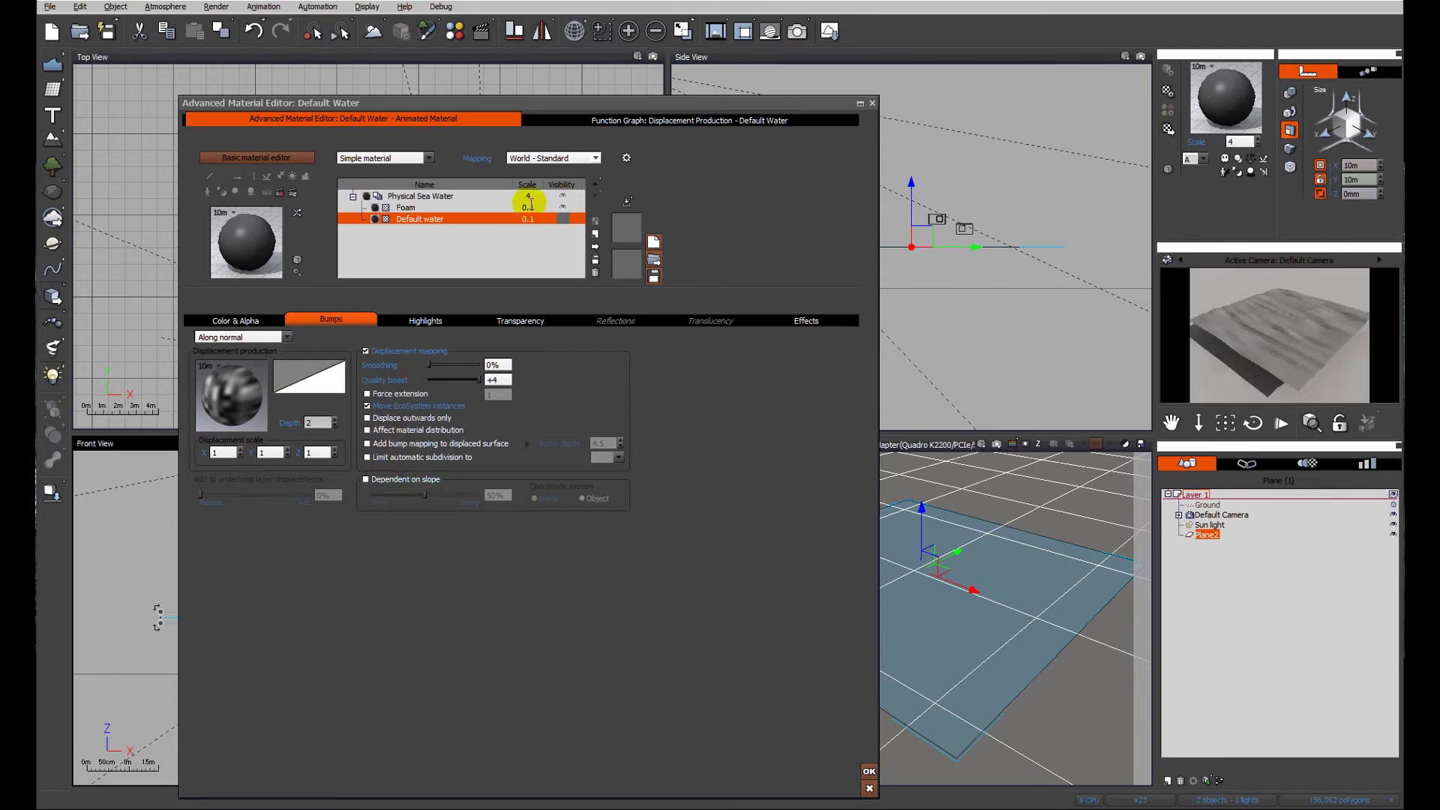
click(796, 33)
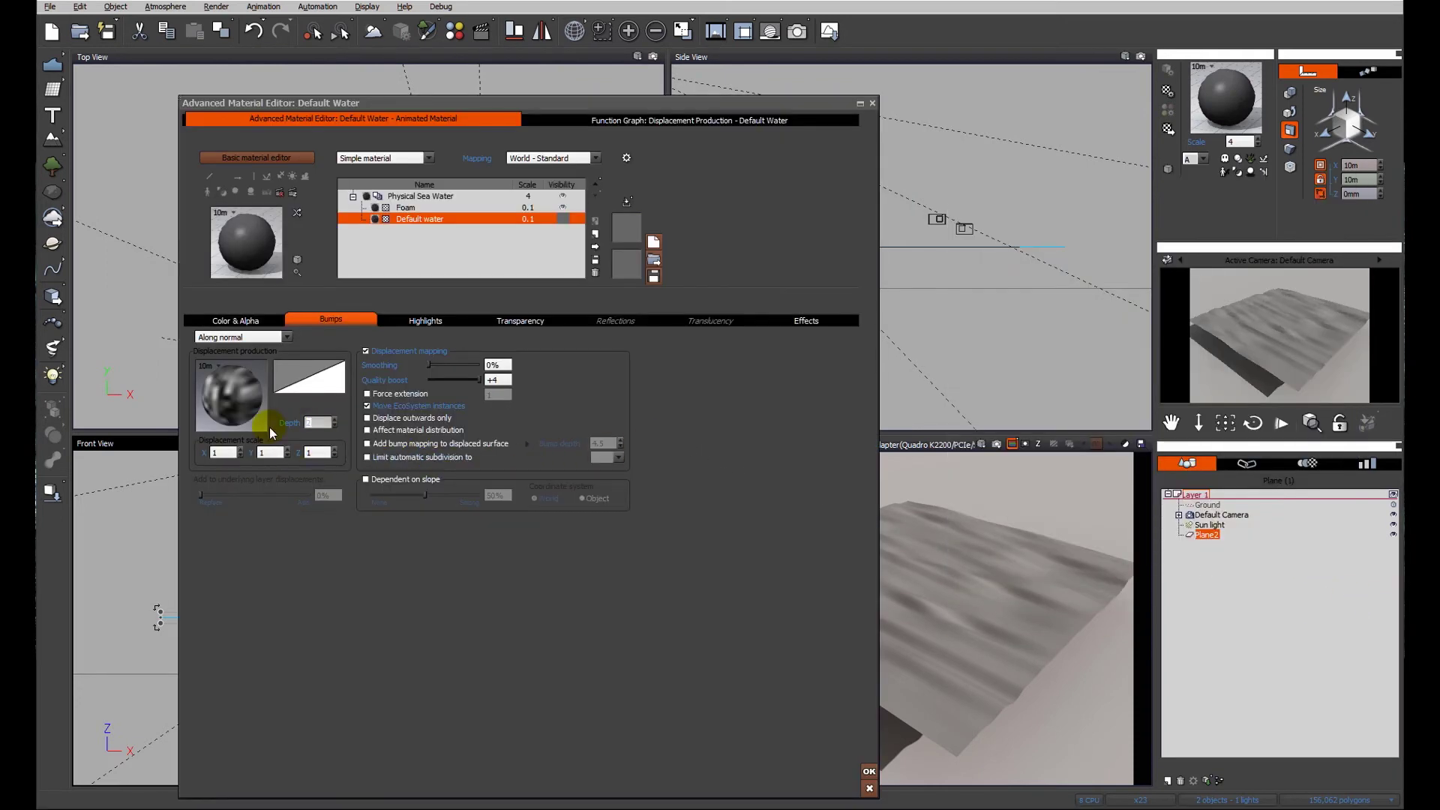
text(1)
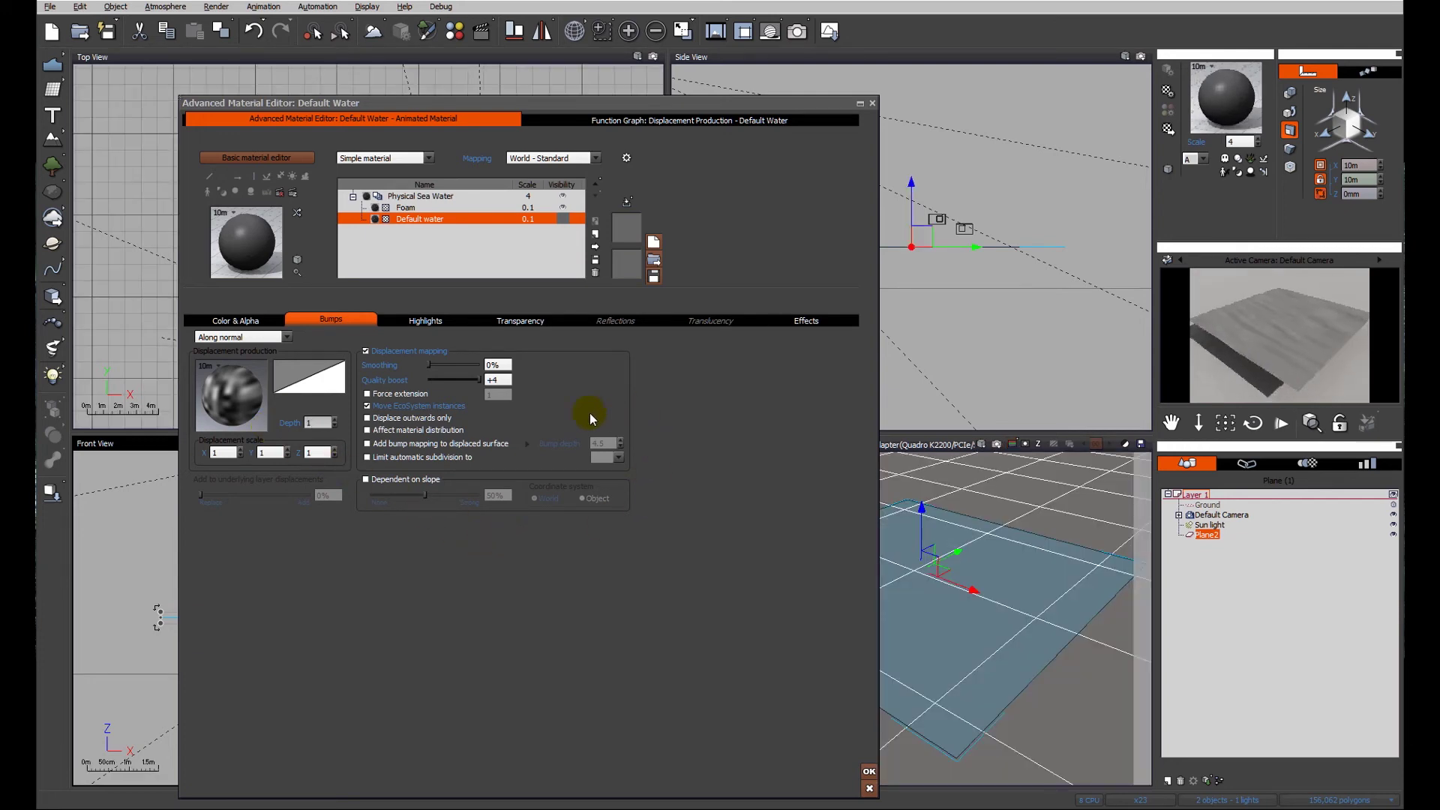
Render the camera view with the Preview preset and dismiss the film settings dialog
click(797, 30)
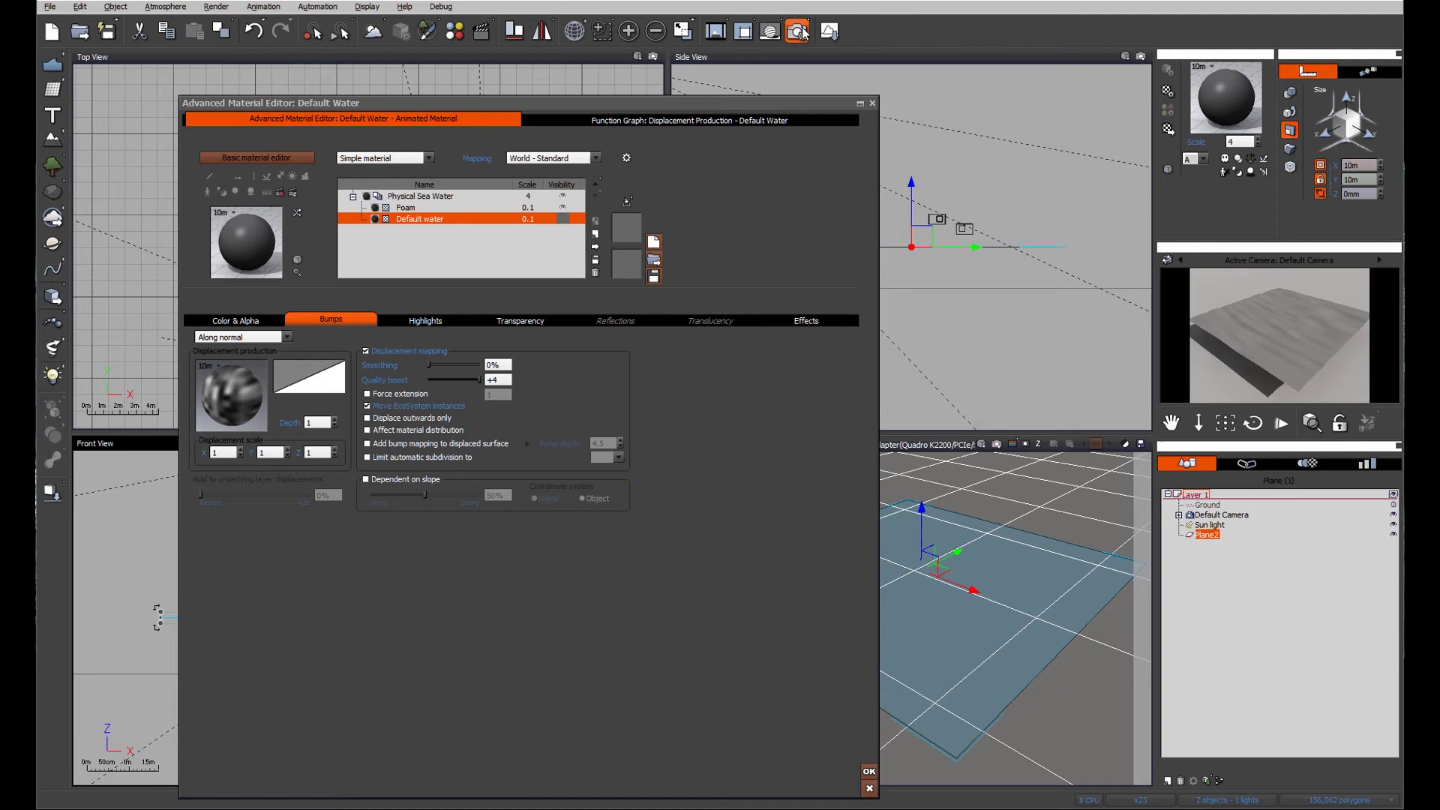
click(492, 285)
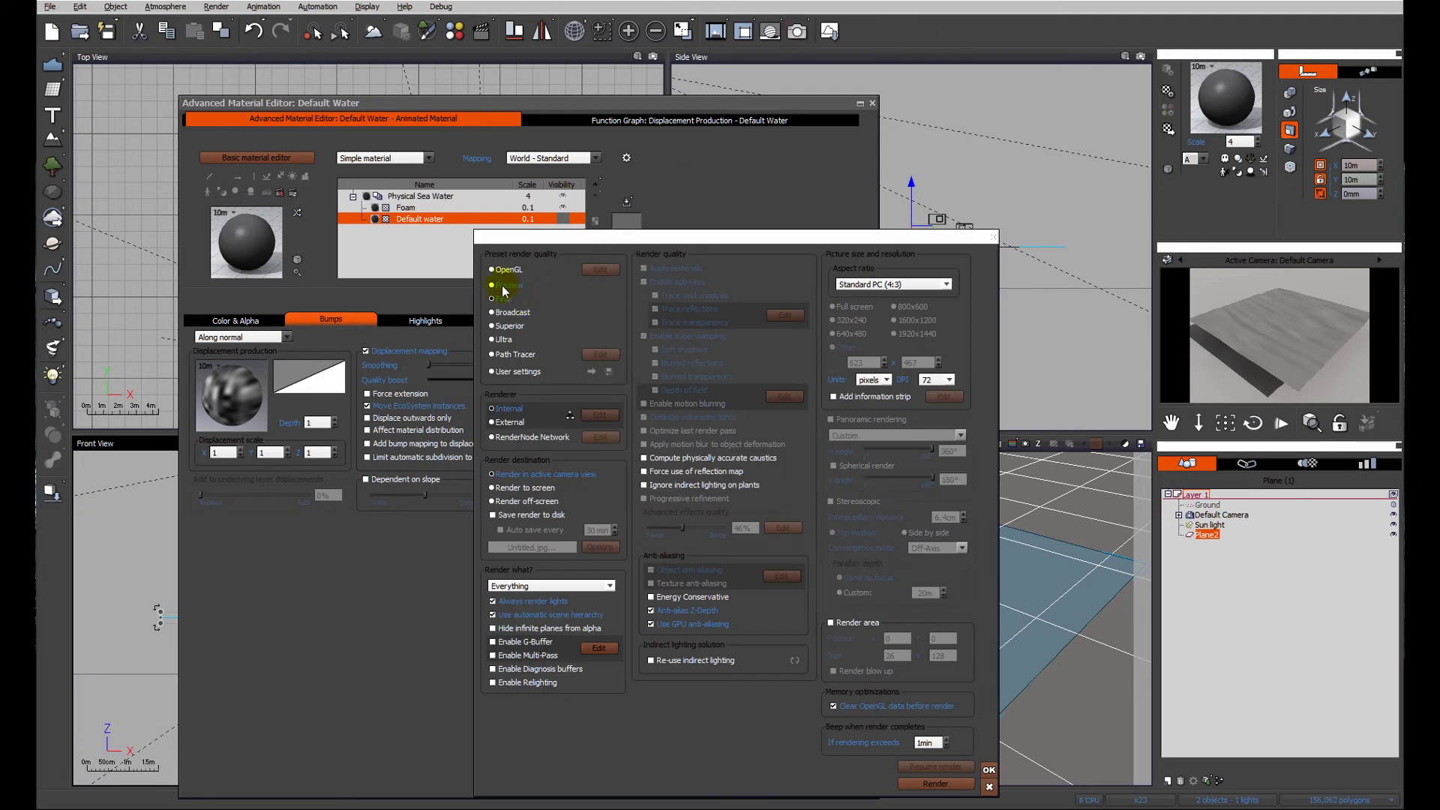
click(935, 783)
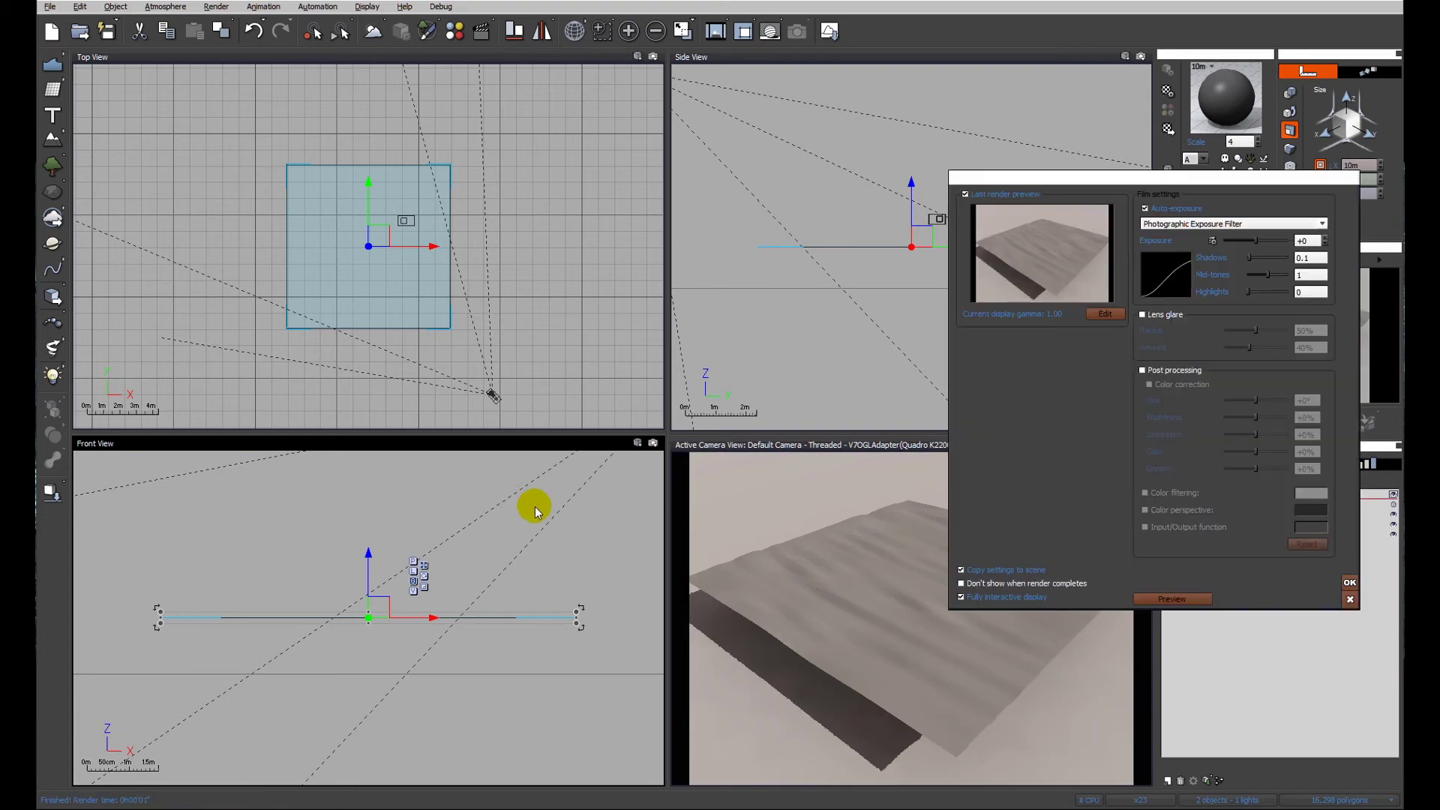
click(1350, 583)
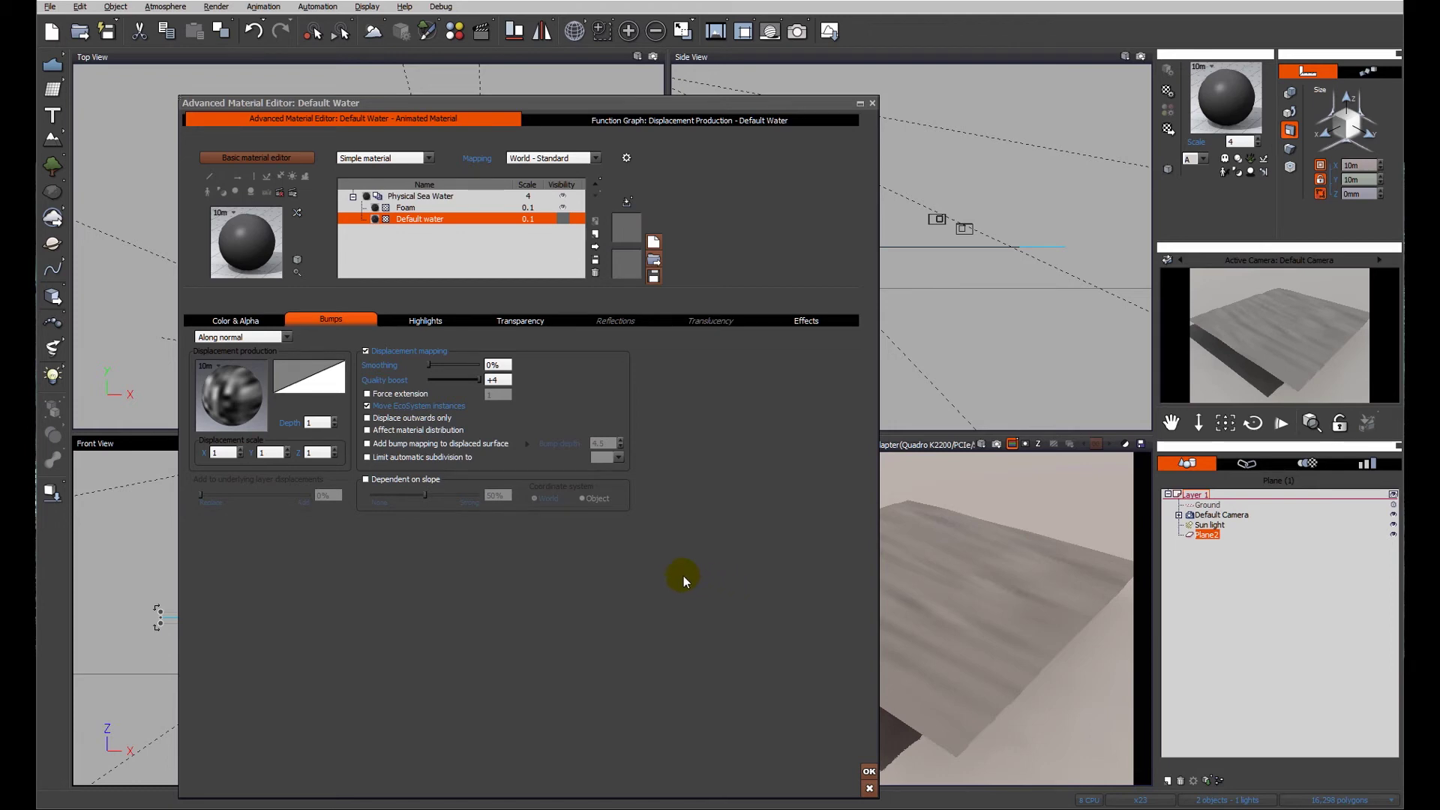
Compare the Function Graph's Blender node Ratio at 0 and 1, then close the Material Editor
click(683, 120)
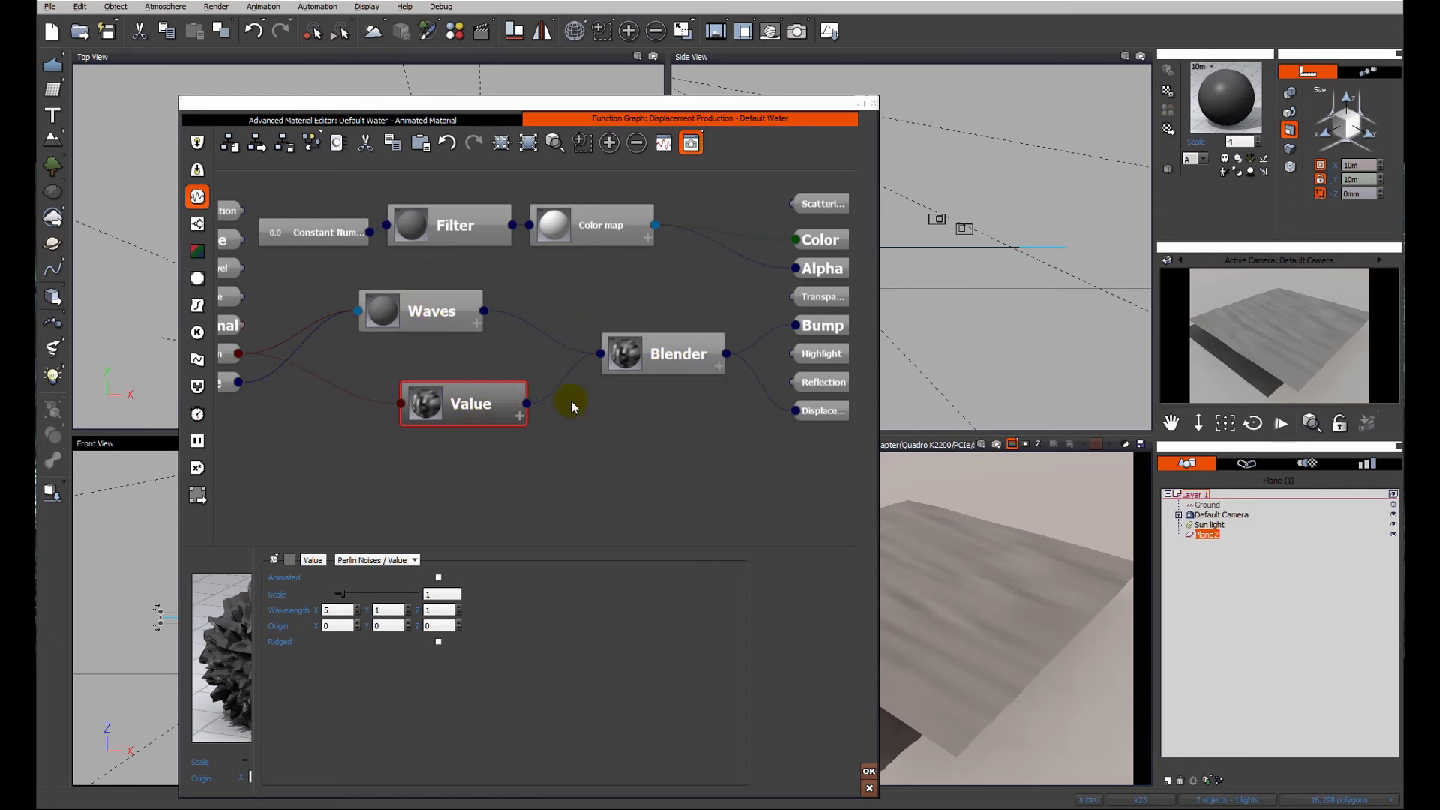
click(667, 361)
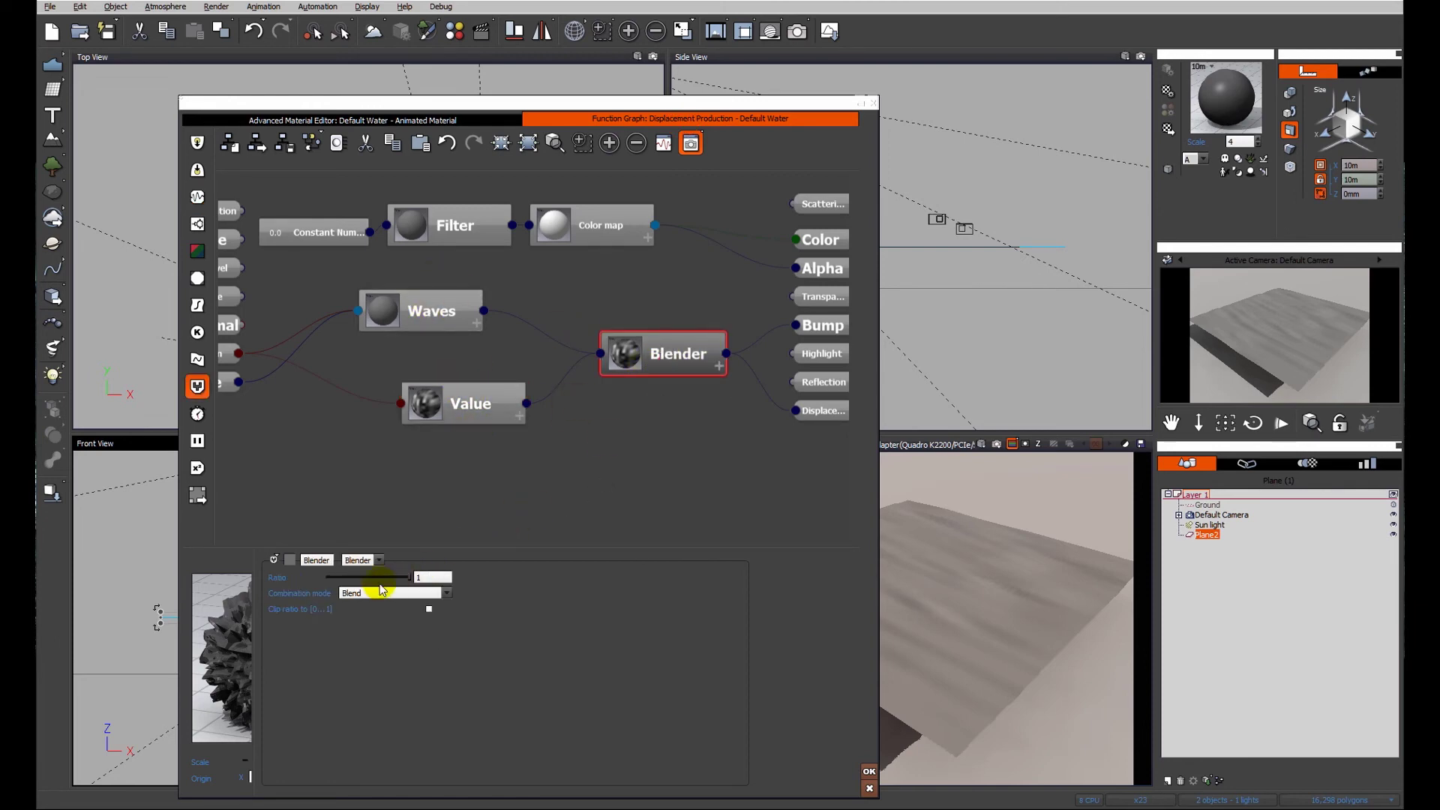
drag(409, 577, 327, 578)
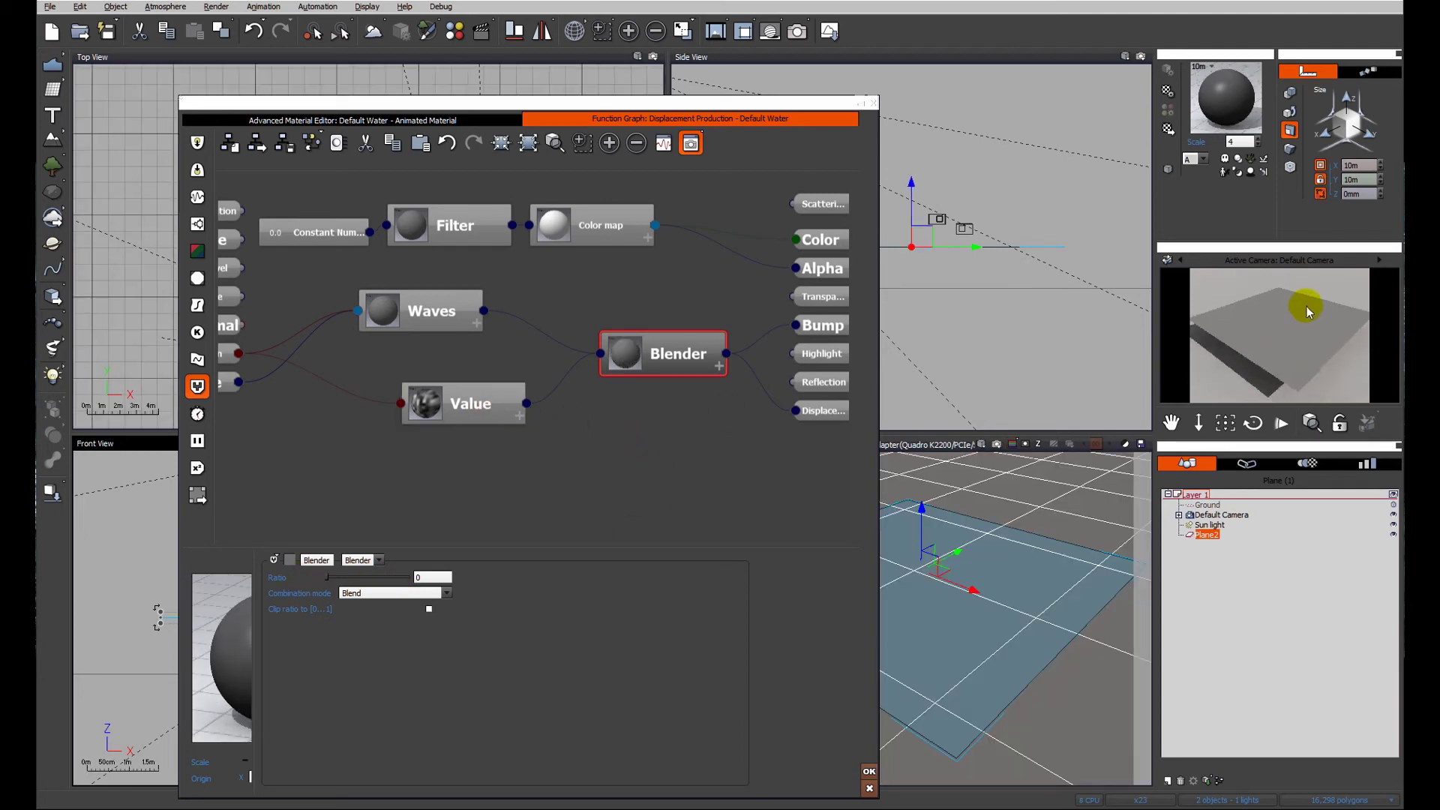
click(480, 412)
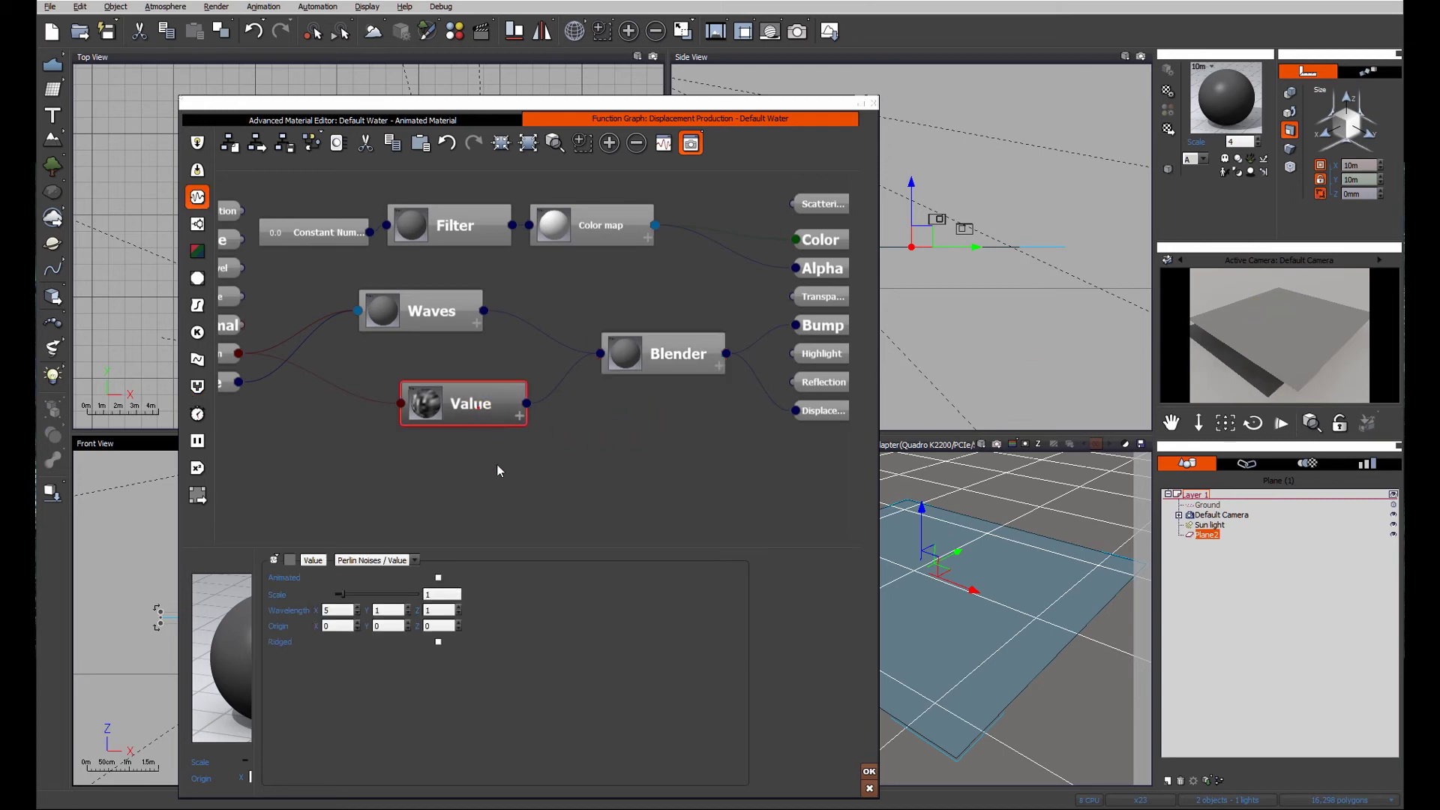
click(657, 366)
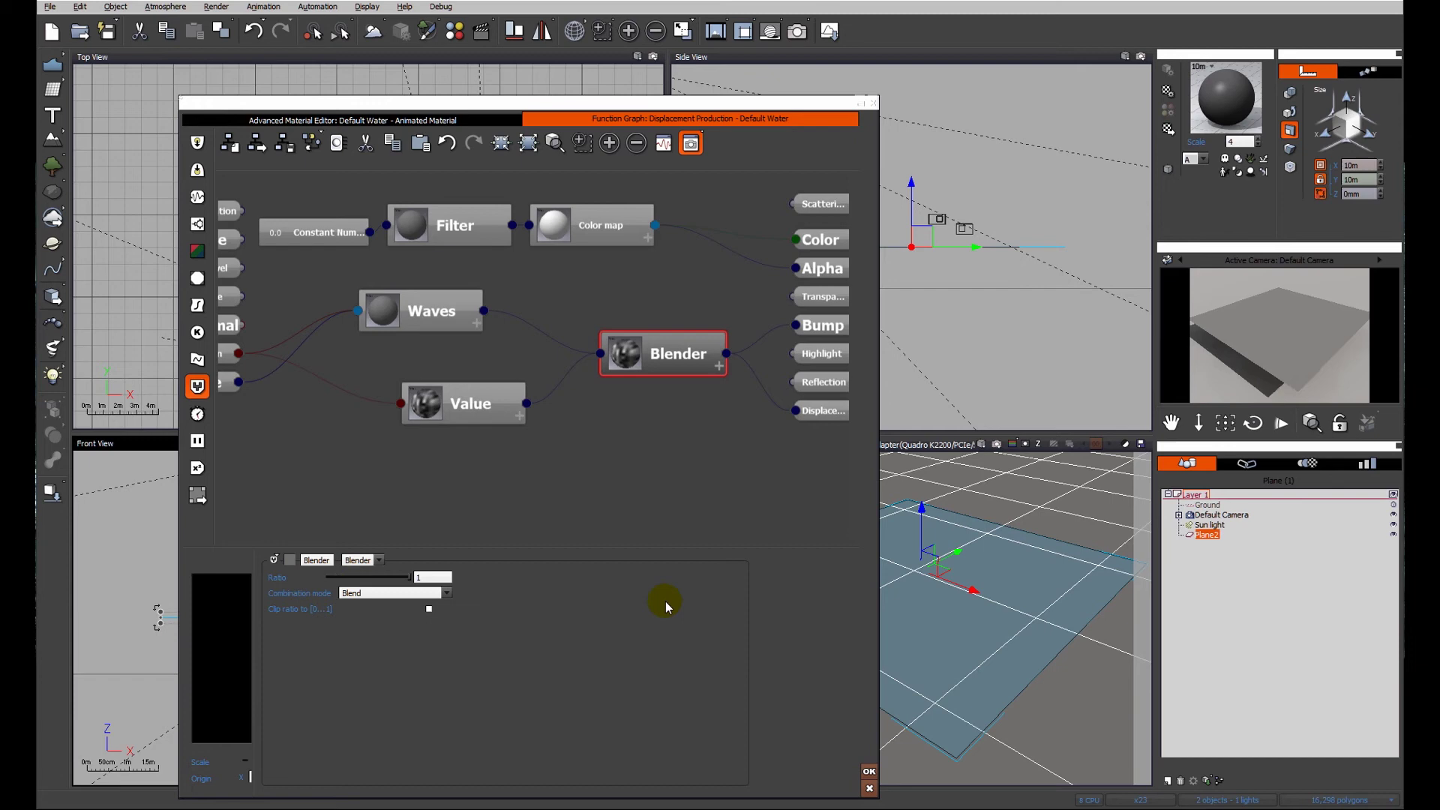
key(Return)
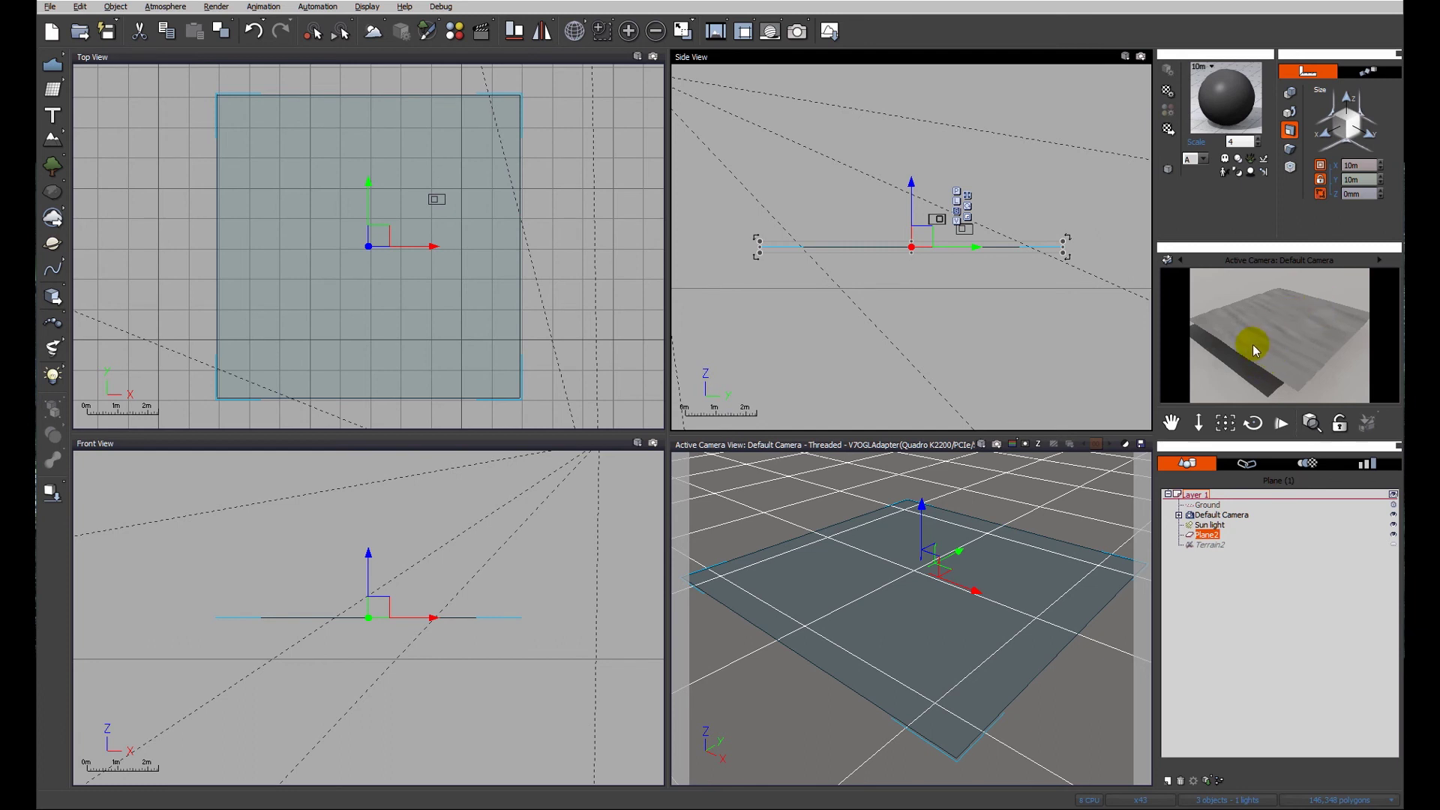
Change the material scale from 4 to 1 and render the scene to check it
click(1237, 142)
key(Return)
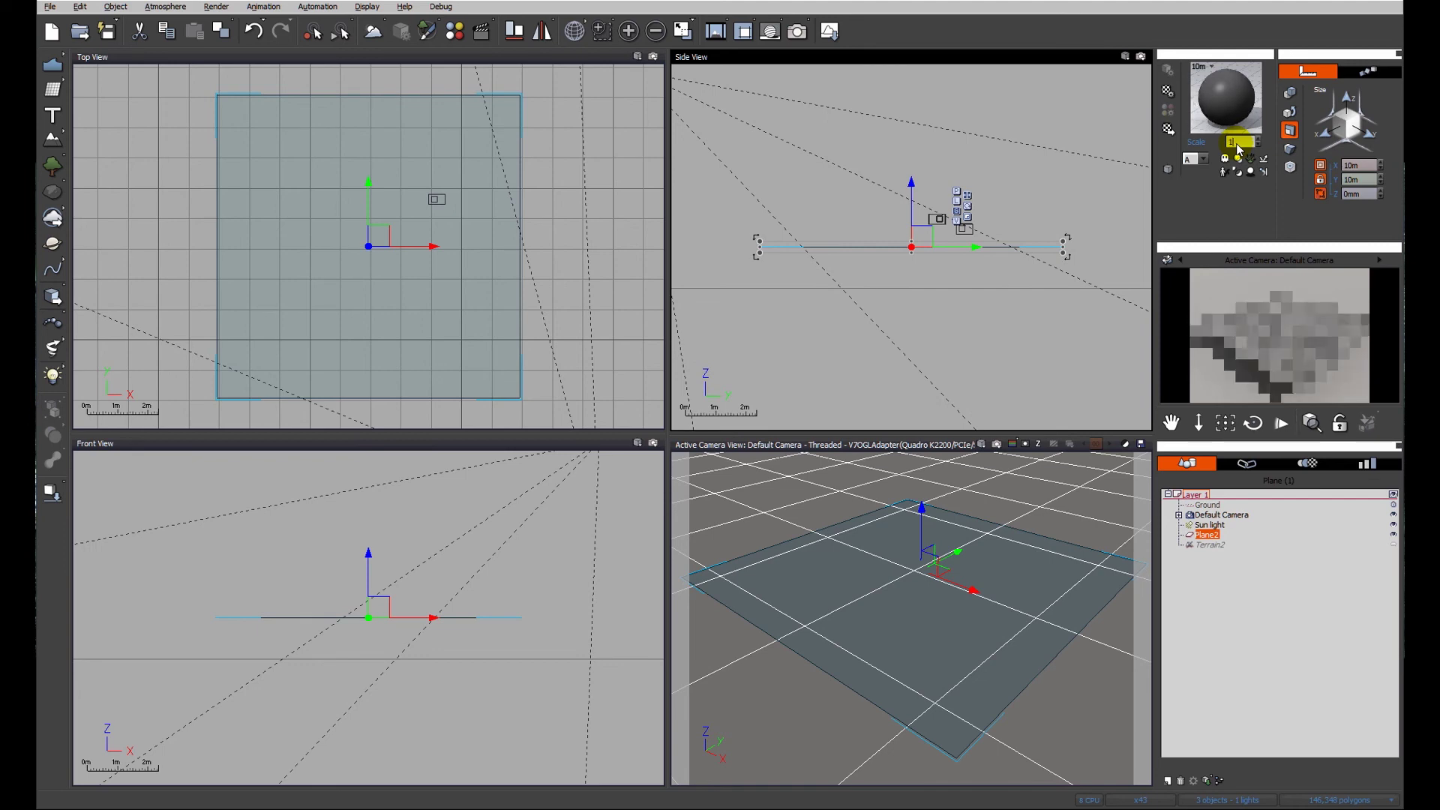
click(823, 35)
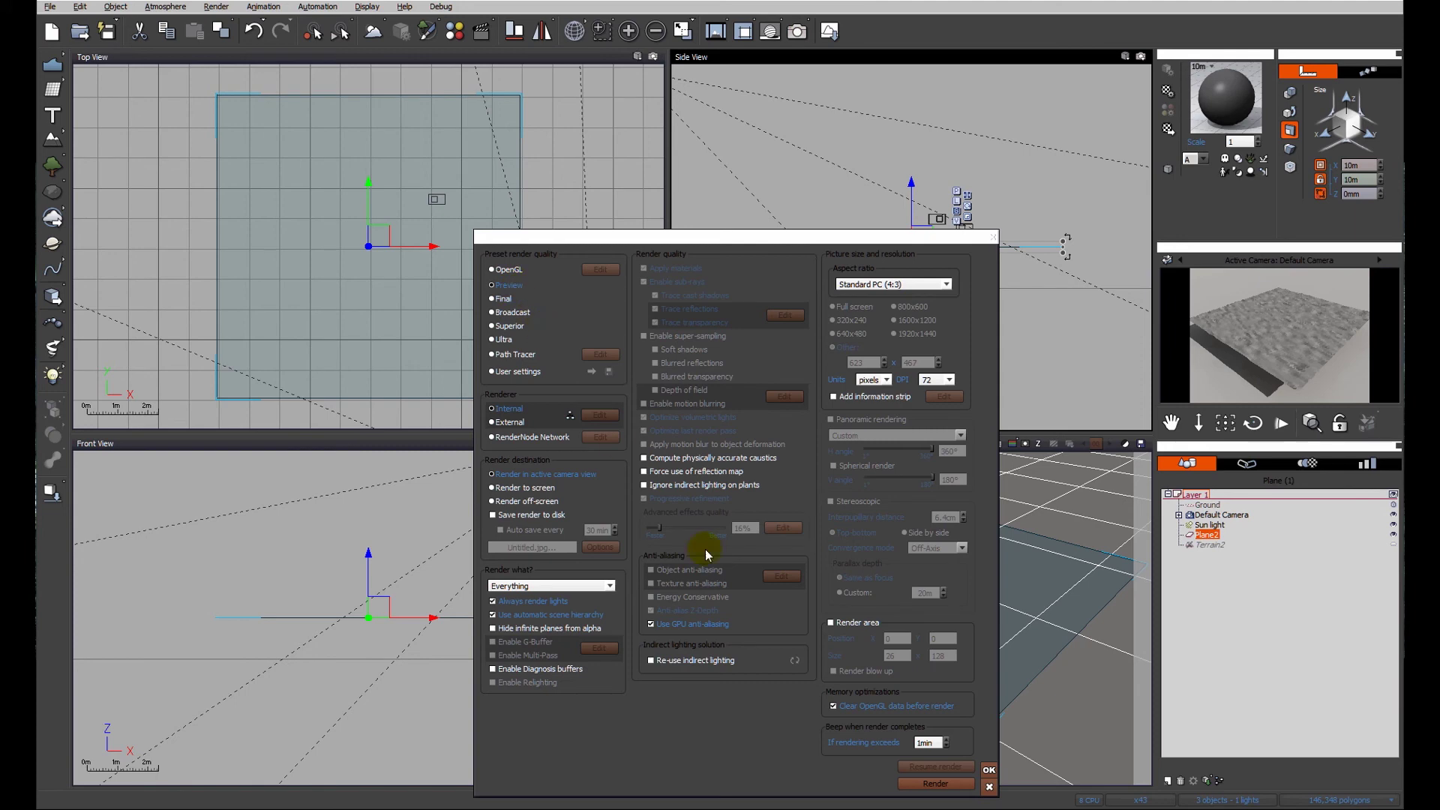
click(936, 783)
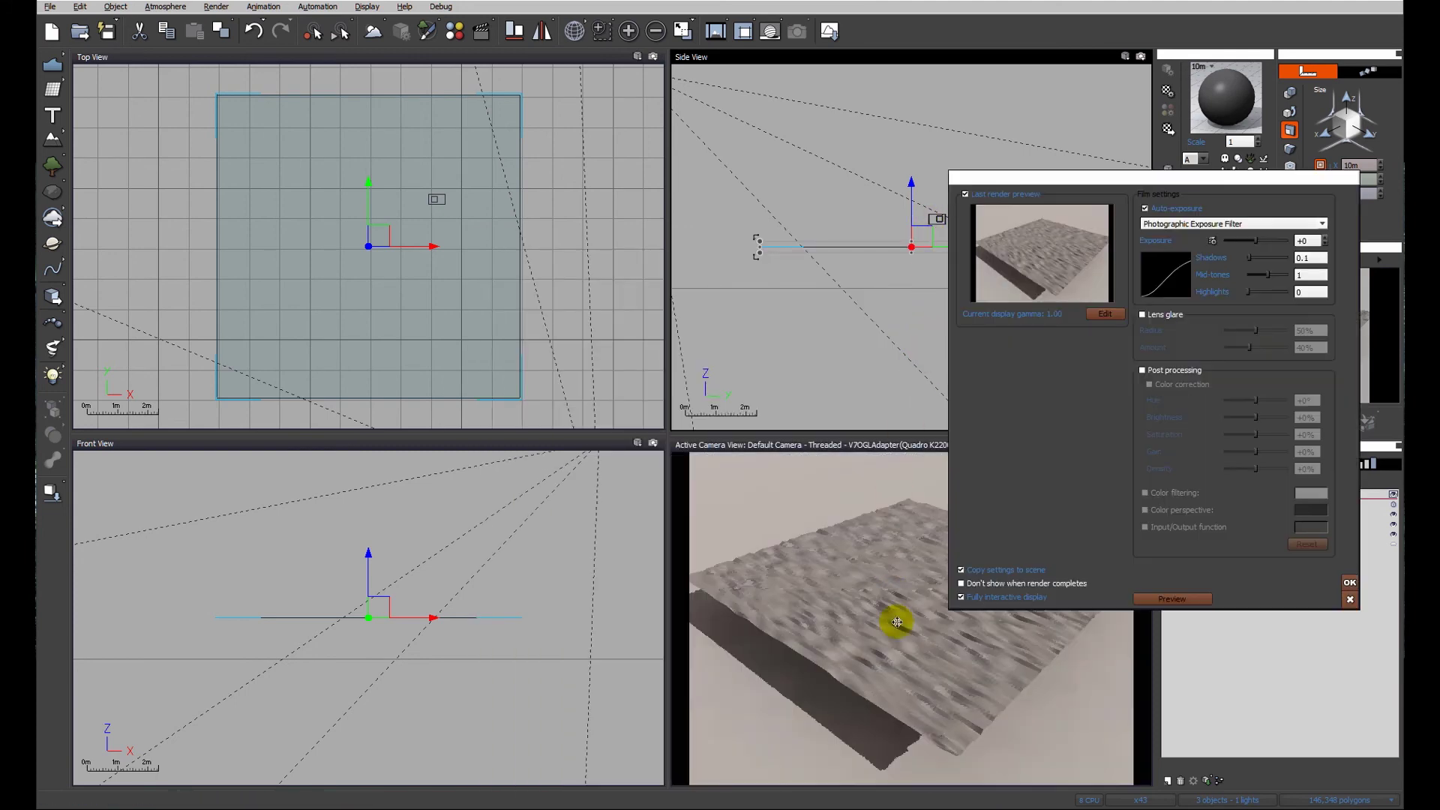
click(911, 614)
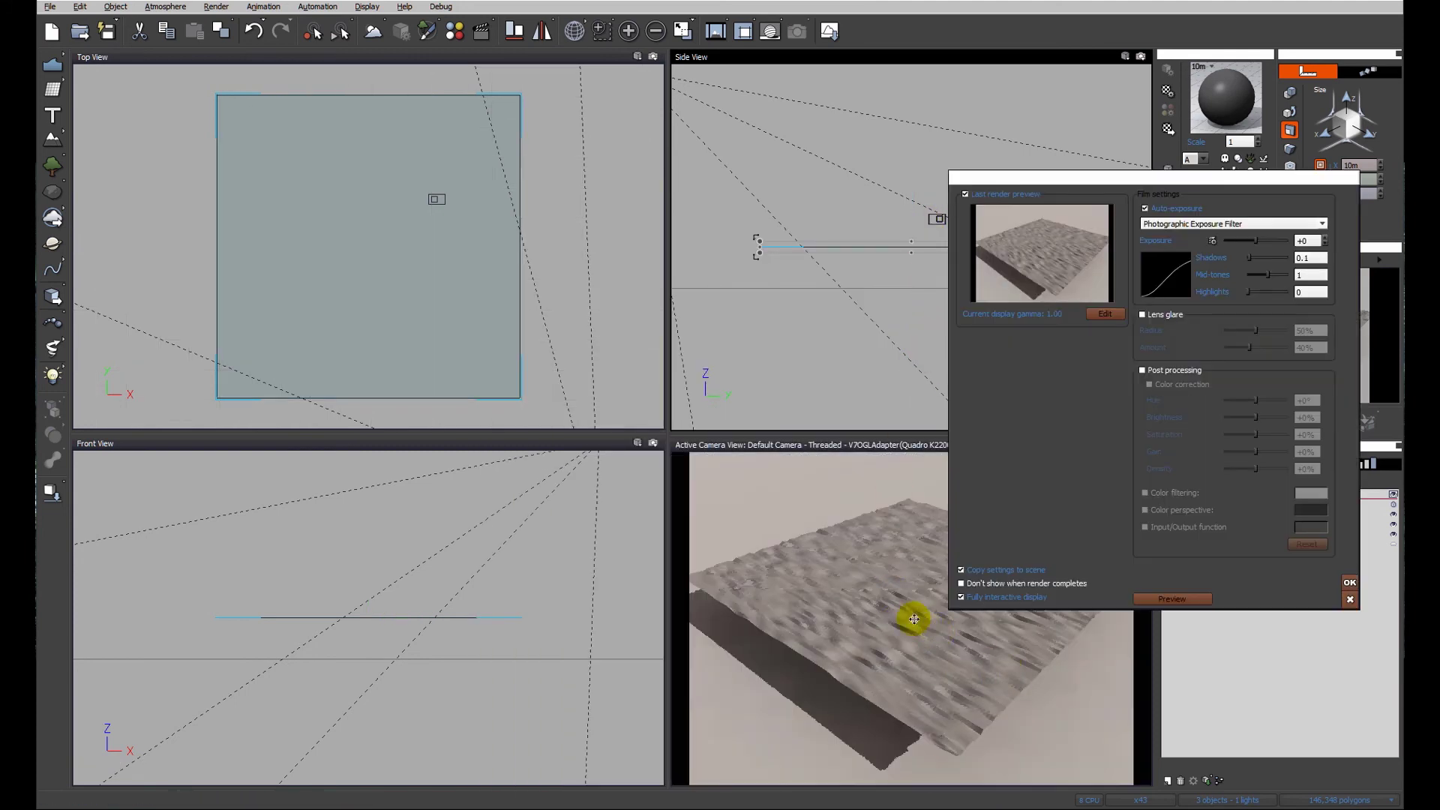
click(1350, 583)
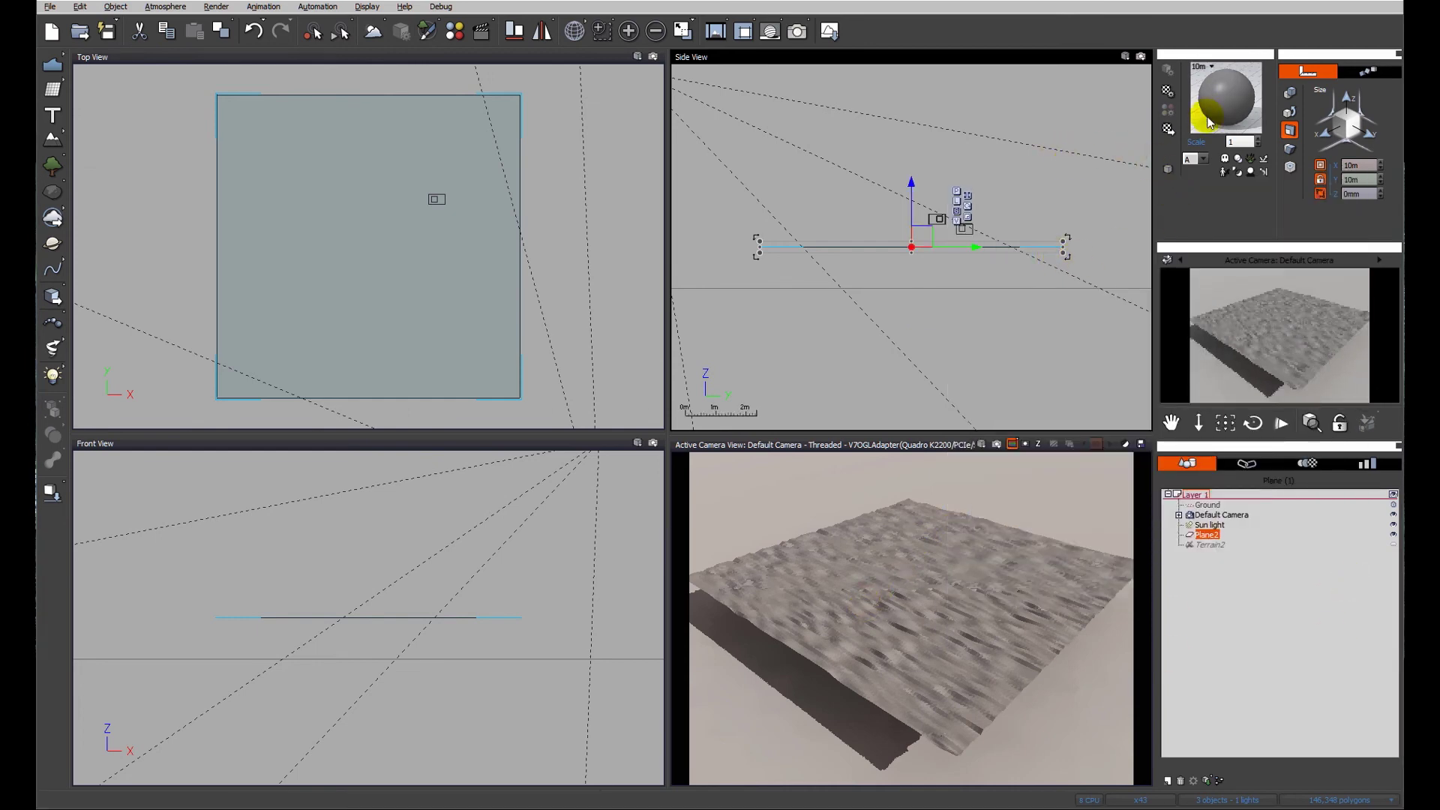
Give the Physical Sea Water's Default water layer a transparency absorption depth of 4m
right_click(1232, 98)
click(1260, 103)
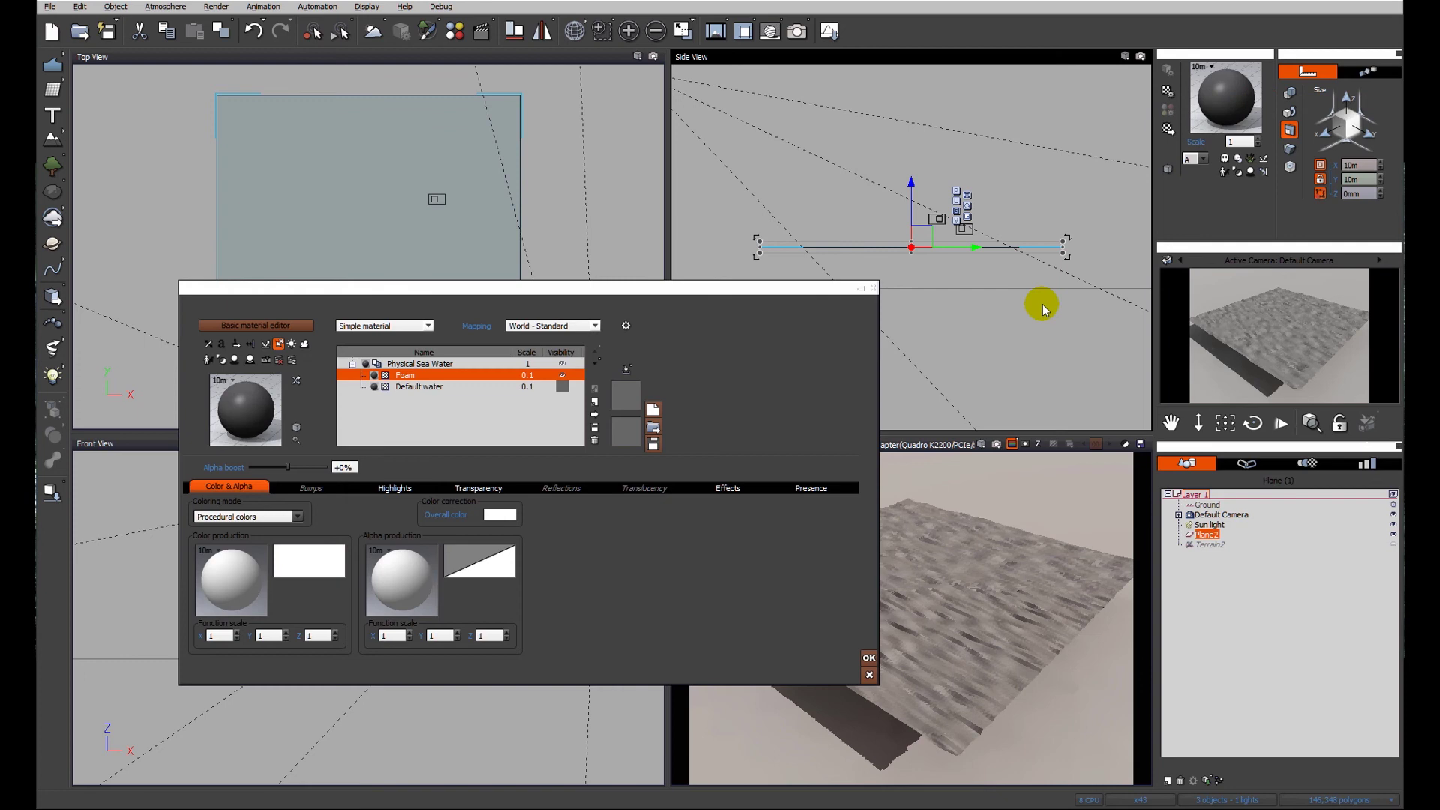
click(562, 386)
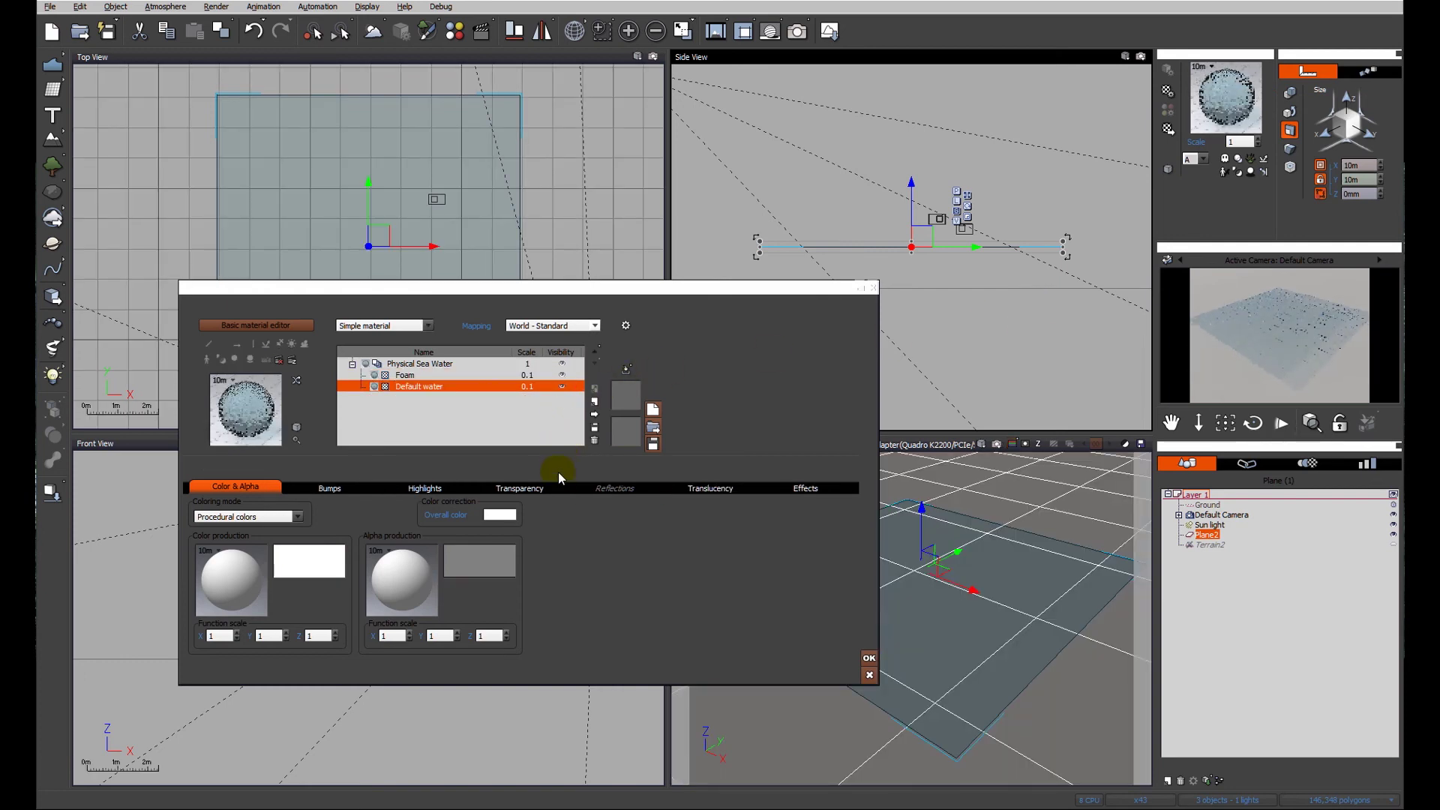
click(531, 488)
click(460, 586)
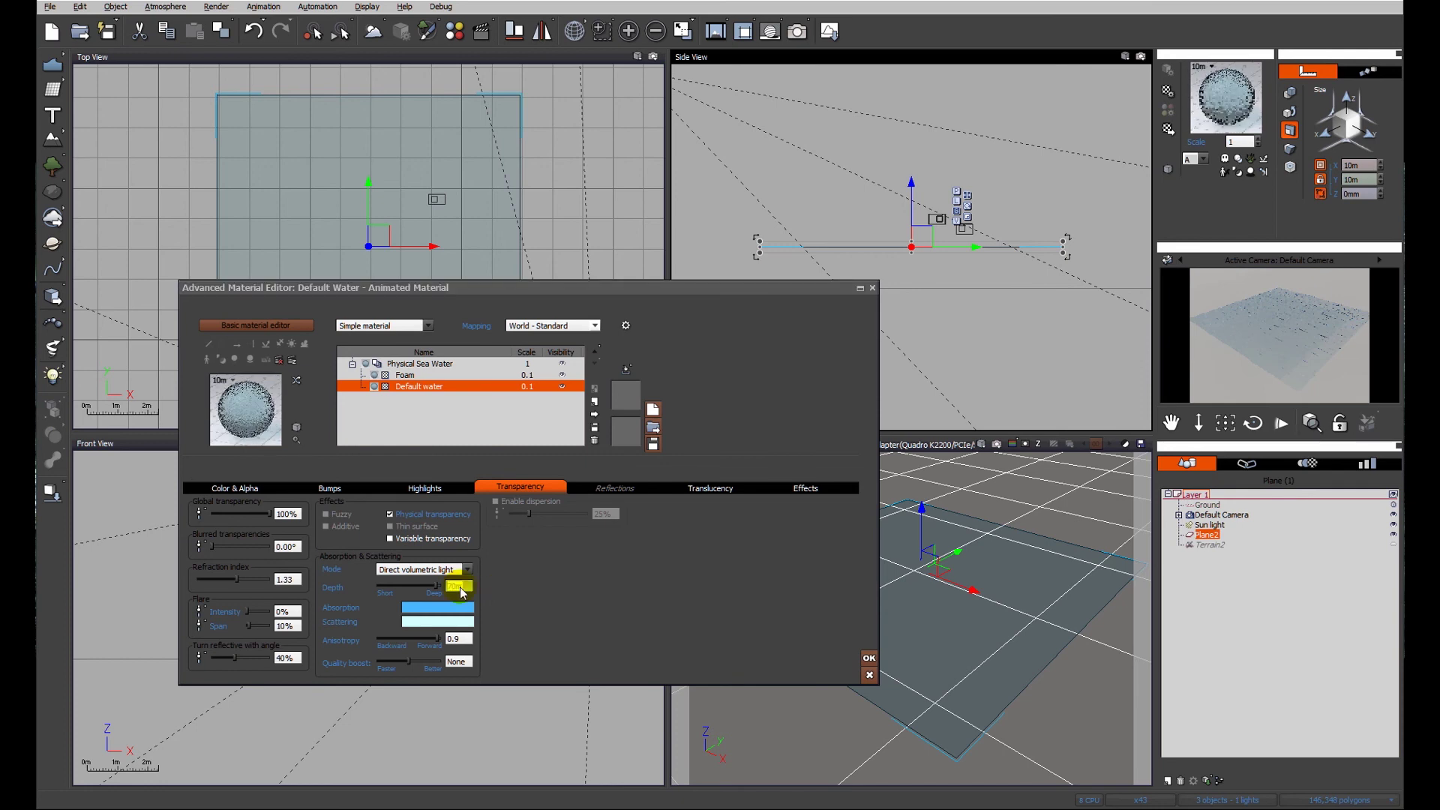
text(4m)
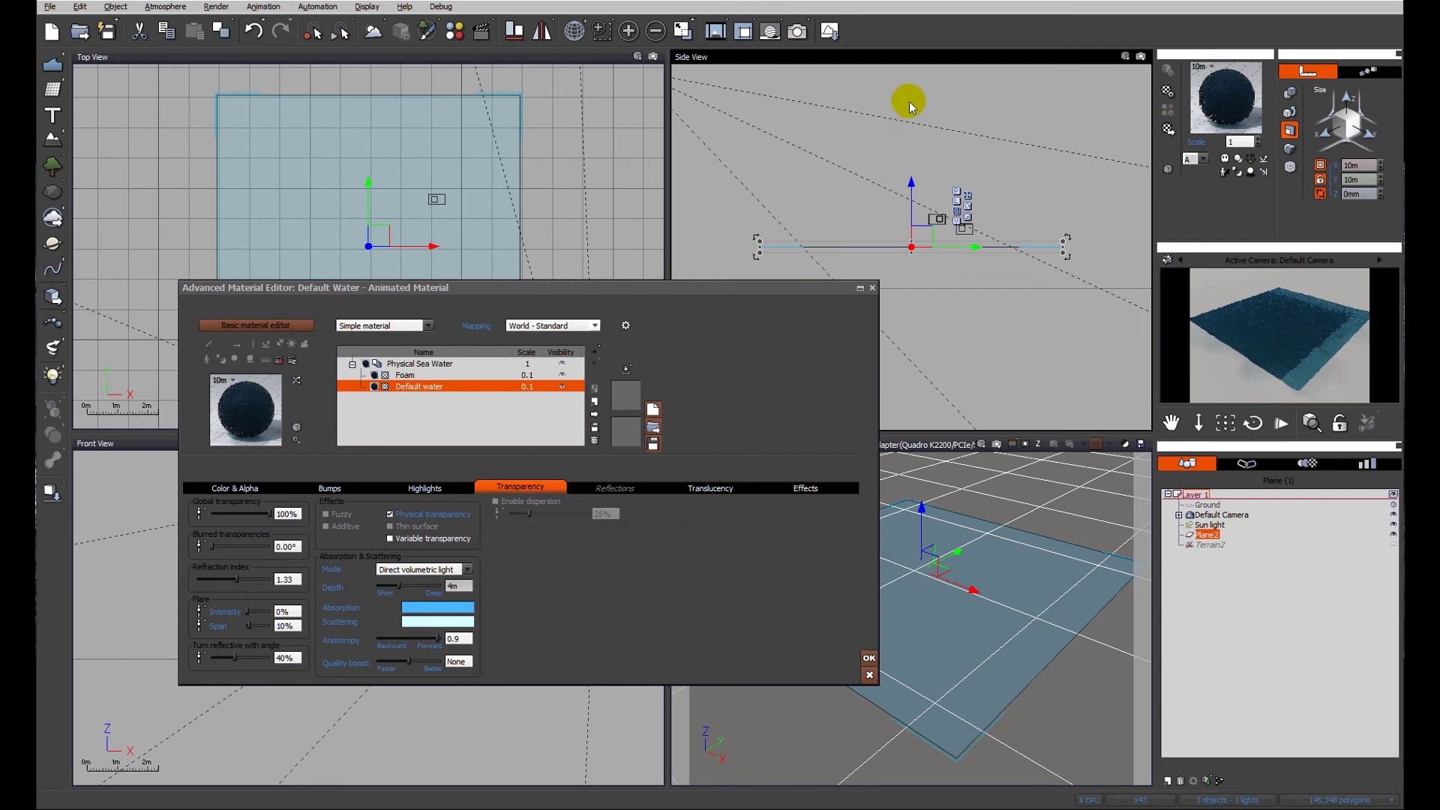
Render the scene with the Final quality preset
click(799, 32)
click(505, 299)
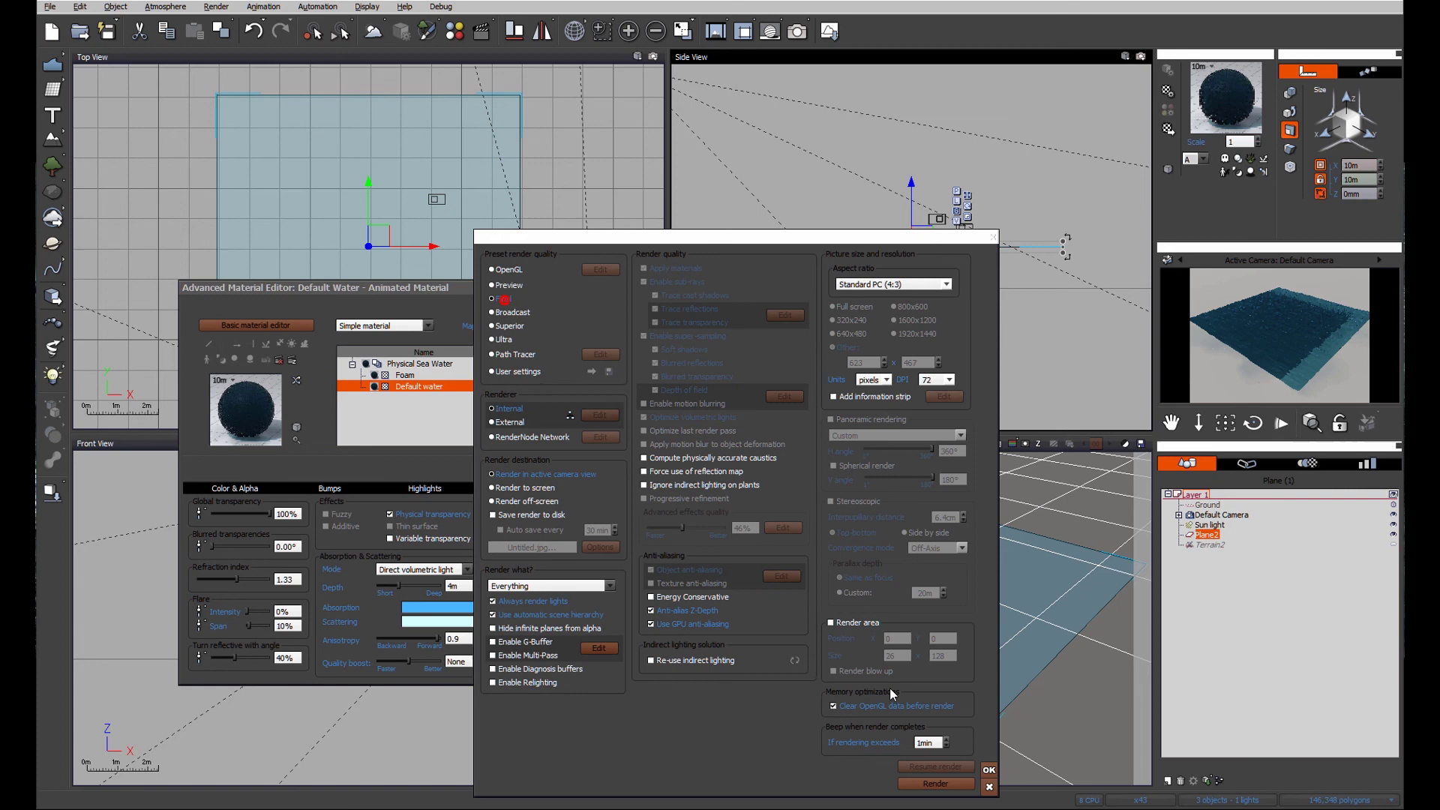
click(927, 782)
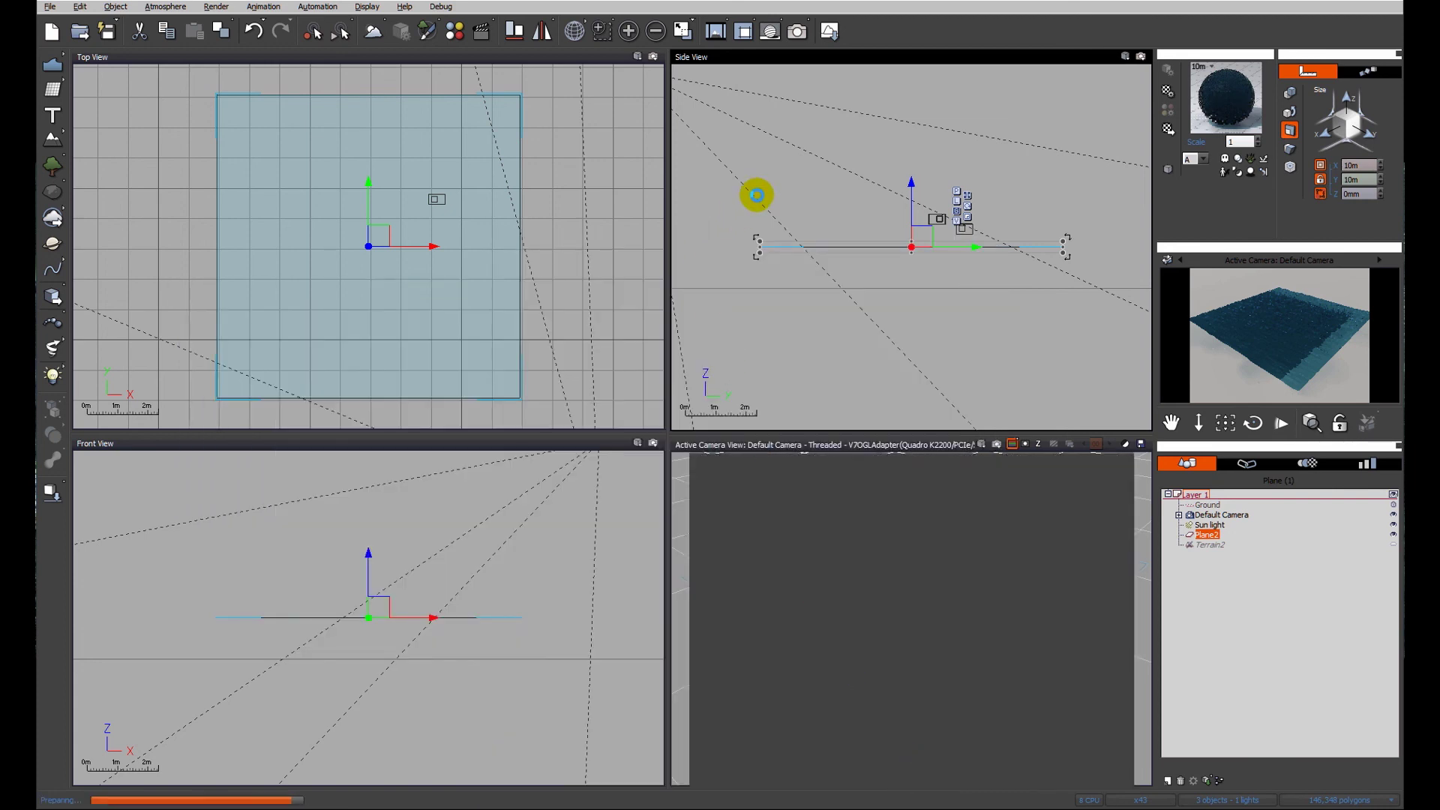